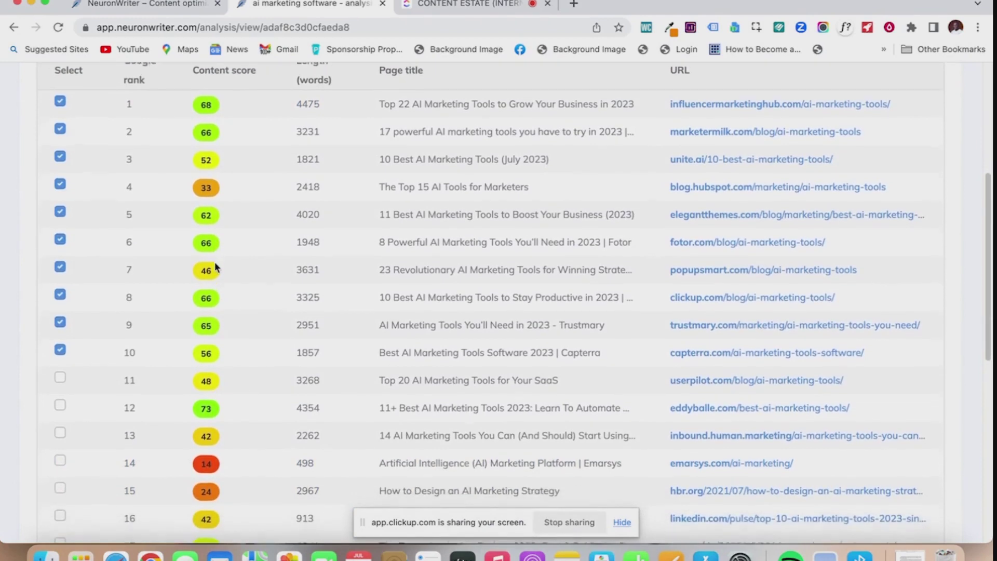
{"action": "scroll", "coordinate": [215, 266], "scroll_direction": "down", "scroll_amount": 3}
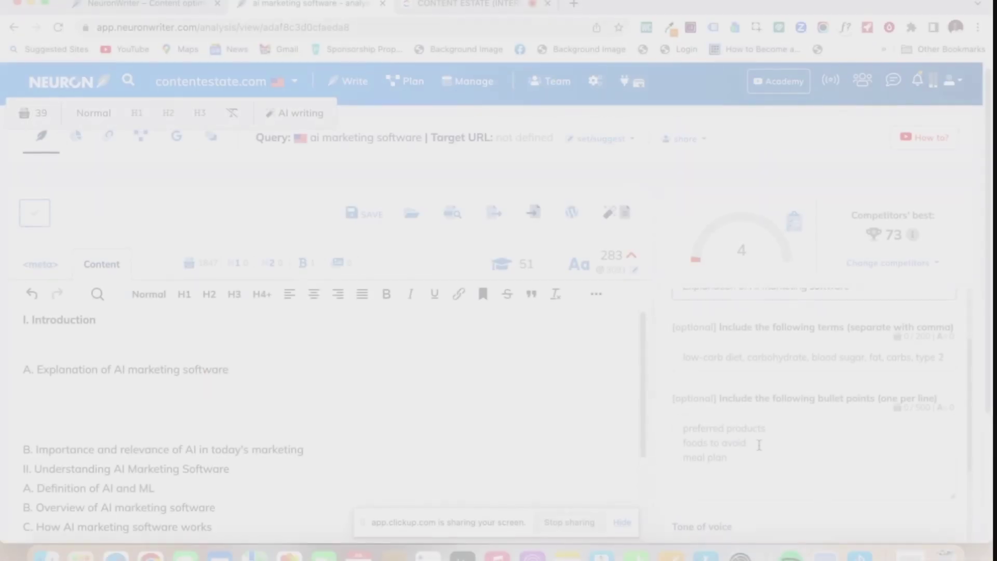
{"action": "scroll", "coordinate": [760, 445], "scroll_direction": "down", "scroll_amount": 1}
{"action": "left_click", "coordinate": [769, 406]}
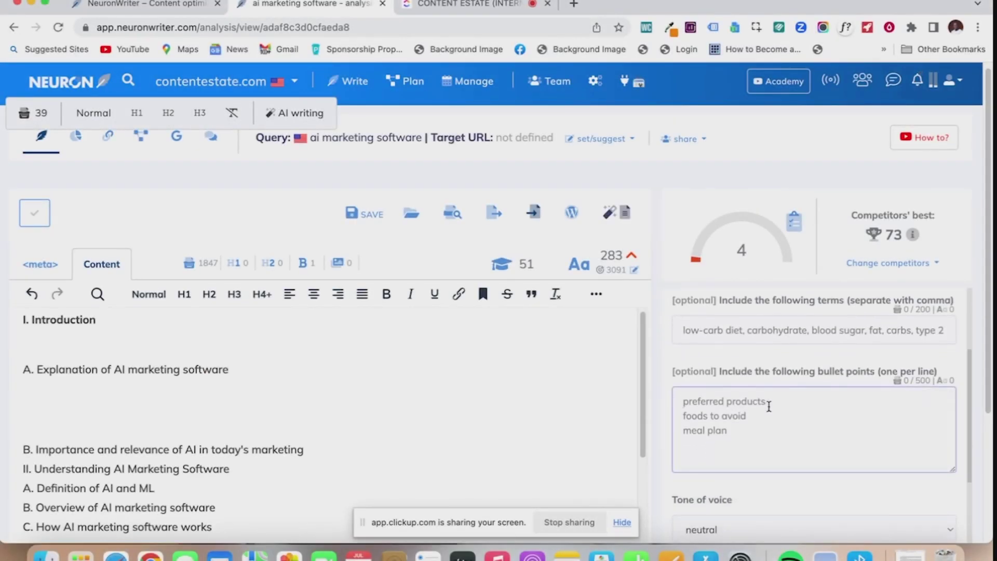
{"action": "scroll", "coordinate": [768, 406], "scroll_direction": "down", "scroll_amount": 3}
{"action": "scroll", "coordinate": [746, 460], "scroll_direction": "down", "scroll_amount": 2}
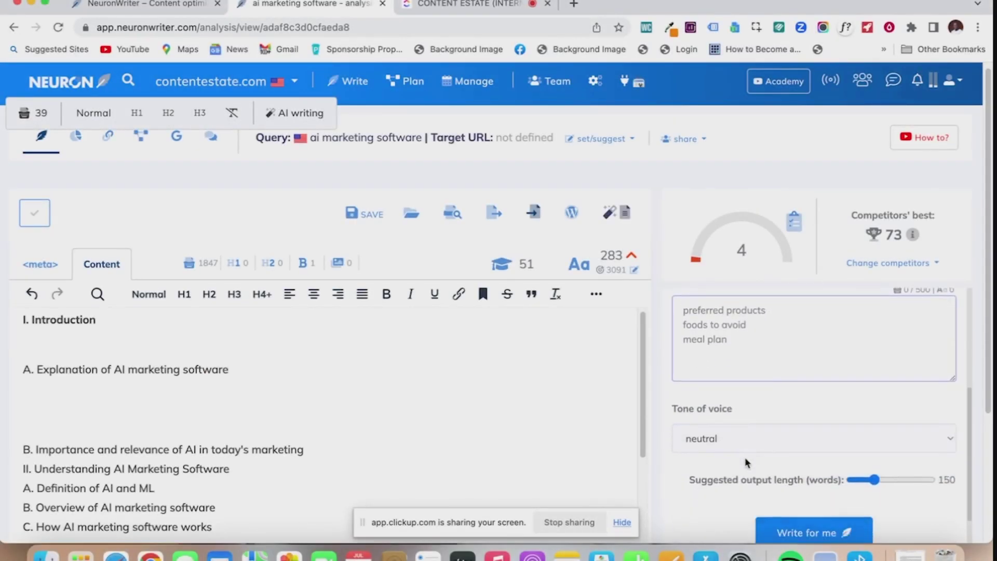
{"action": "left_click", "coordinate": [758, 415]}
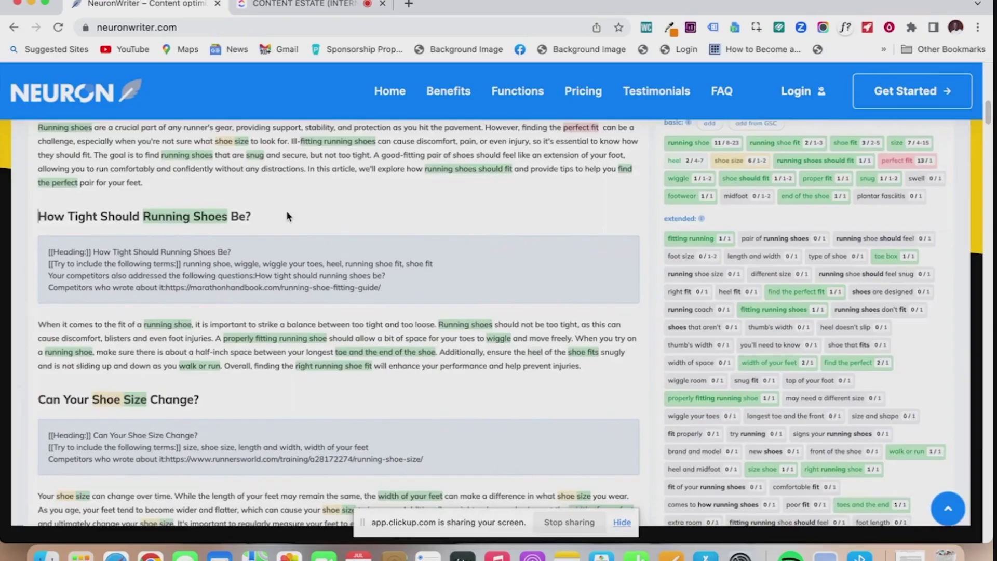
Look over the sample article on the NeuronWriter home page and log in to the projects dashboard
{"action": "scroll", "coordinate": [287, 213], "scroll_direction": "down", "scroll_amount": 1}
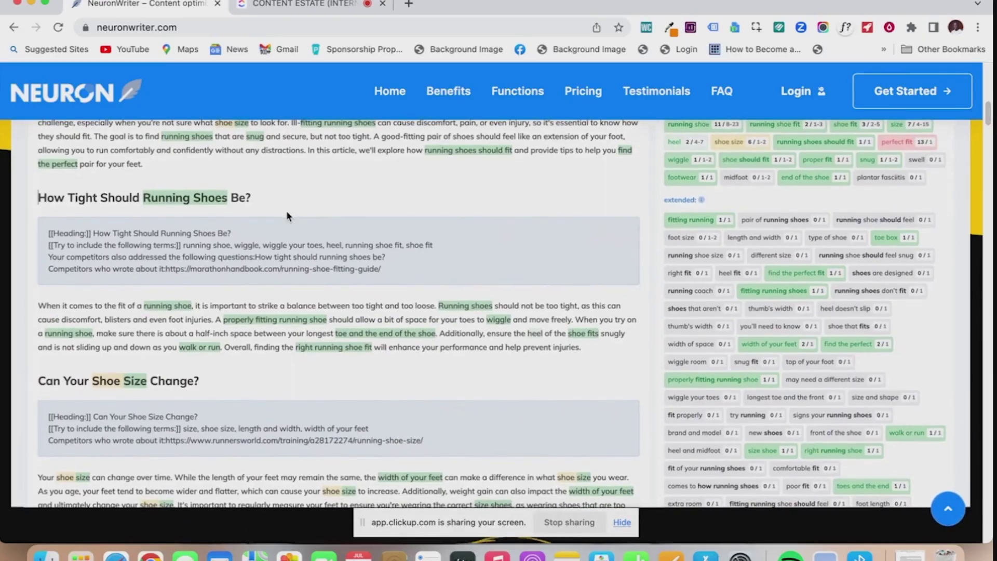
{"action": "scroll", "coordinate": [287, 213], "scroll_direction": "down", "scroll_amount": 2}
{"action": "scroll", "coordinate": [288, 215], "scroll_direction": "down", "scroll_amount": 1}
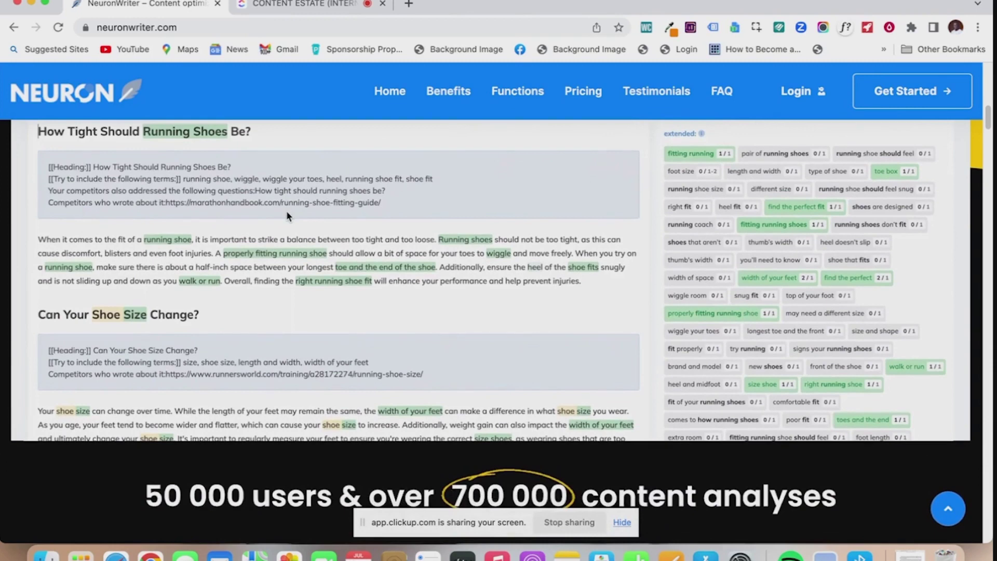
{"action": "scroll", "coordinate": [287, 213], "scroll_direction": "down", "scroll_amount": 3}
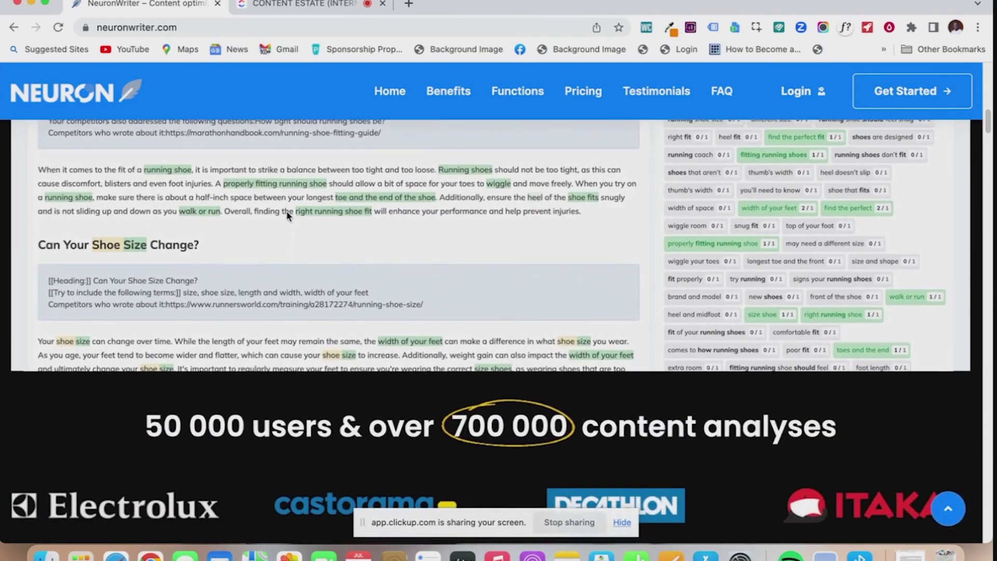
{"action": "scroll", "coordinate": [285, 210], "scroll_direction": "down", "scroll_amount": 5}
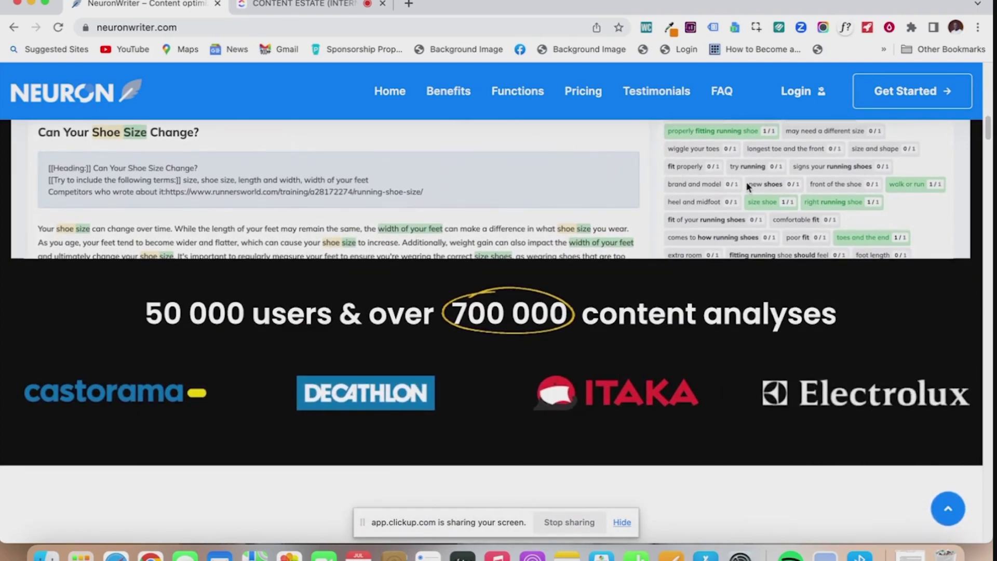
{"action": "left_click", "coordinate": [787, 97]}
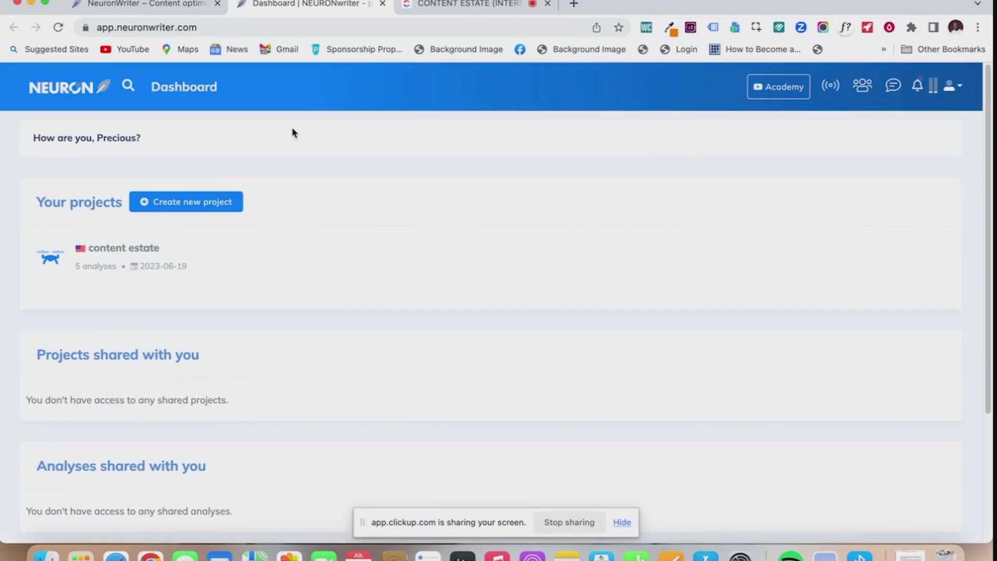
{"action": "left_click", "coordinate": [206, 199]}
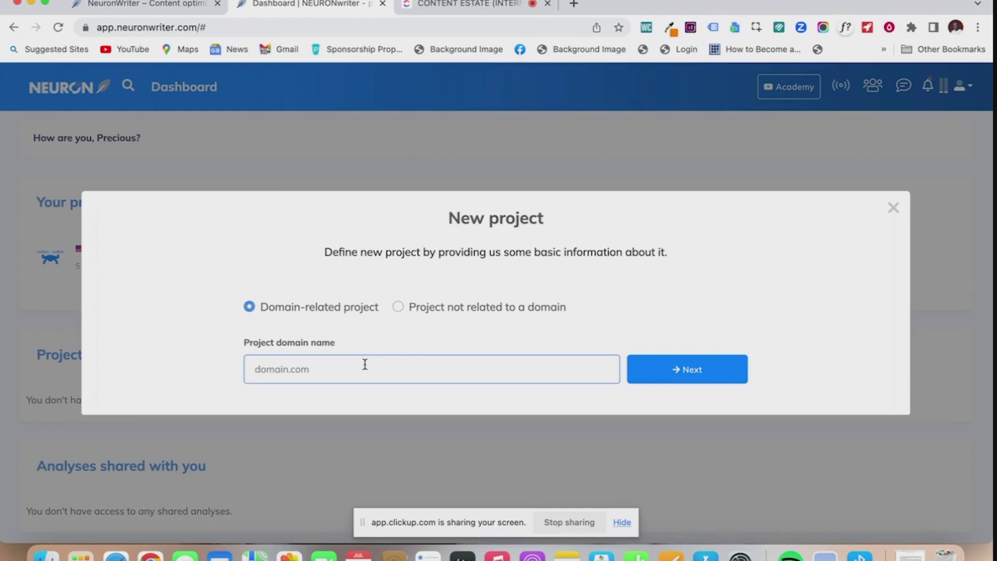
{"action": "type", "text": "https://www.contentestate.com/"}
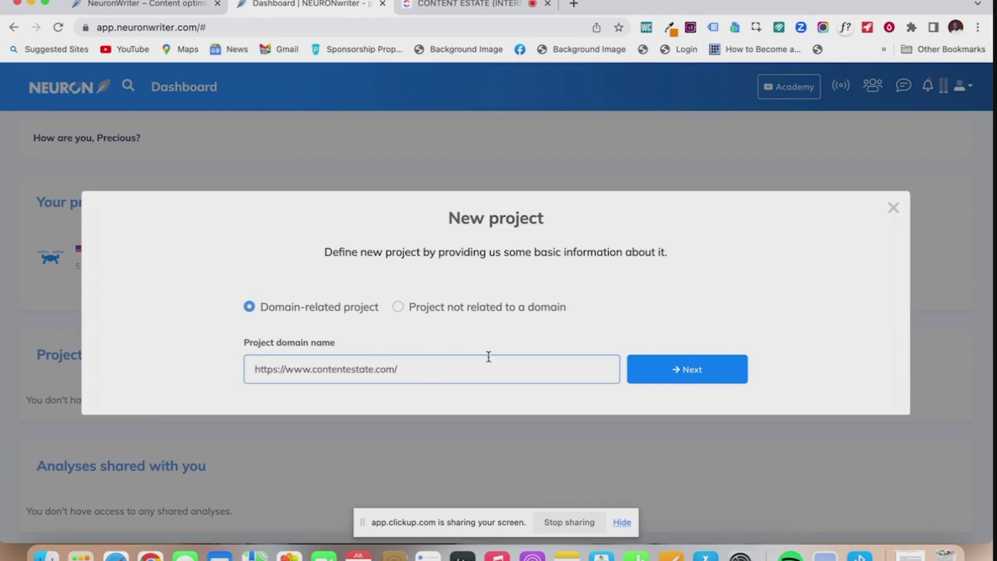
{"action": "left_click", "coordinate": [689, 366]}
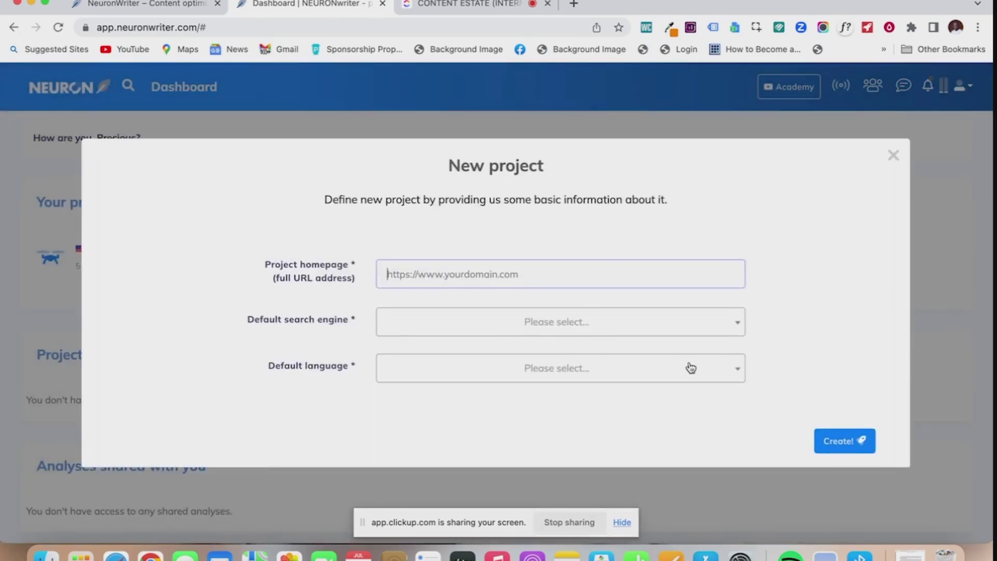
{"action": "type", "text": "https://www.contentestate.com/"}
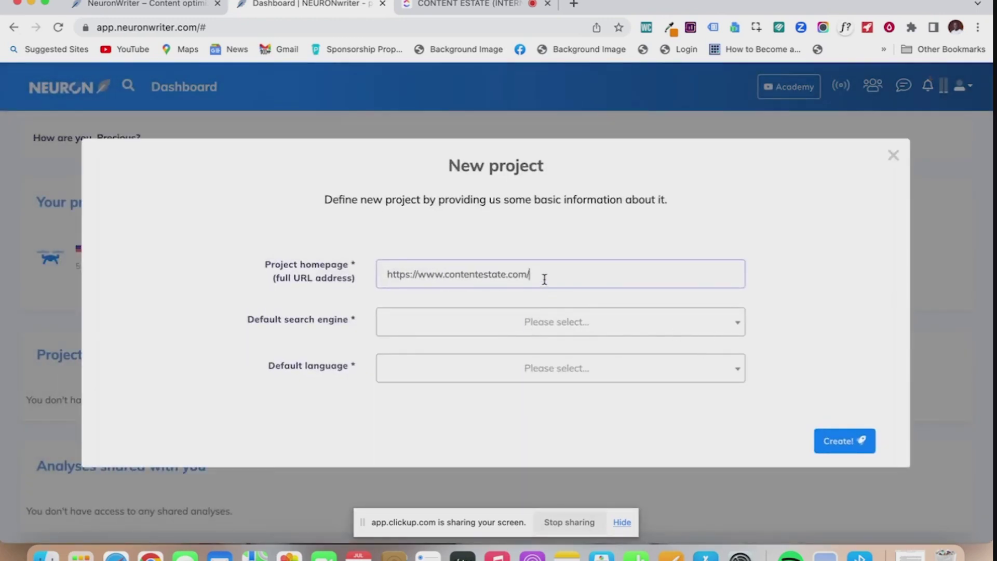
{"action": "left_click", "coordinate": [512, 322]}
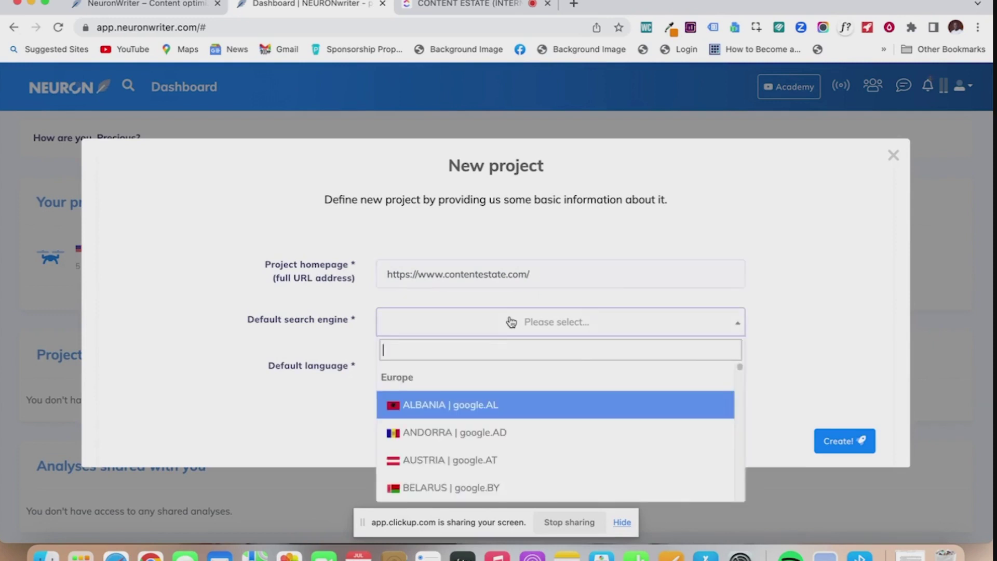
{"action": "type", "text": "united"}
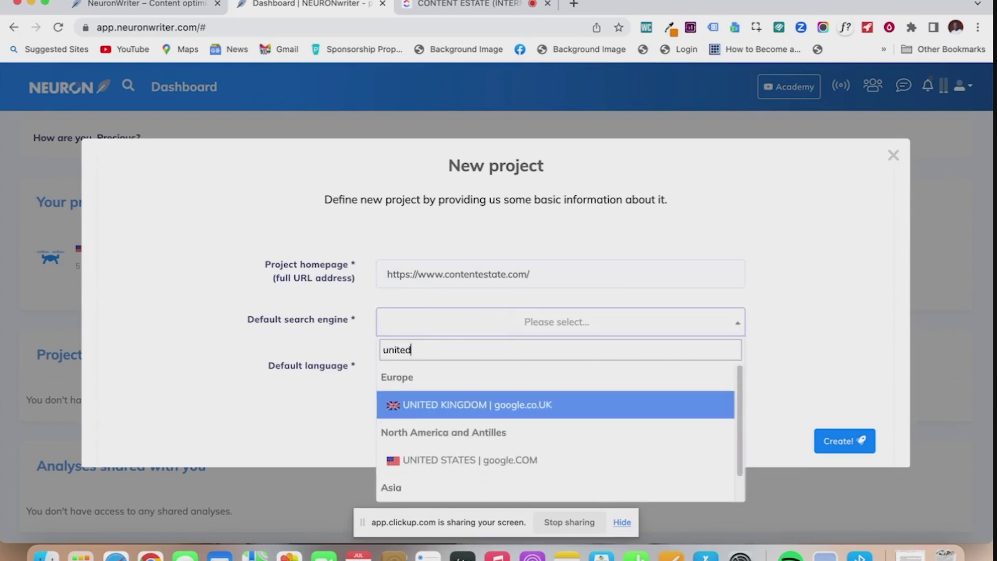
{"action": "left_click", "coordinate": [503, 455]}
{"action": "left_click", "coordinate": [517, 375]}
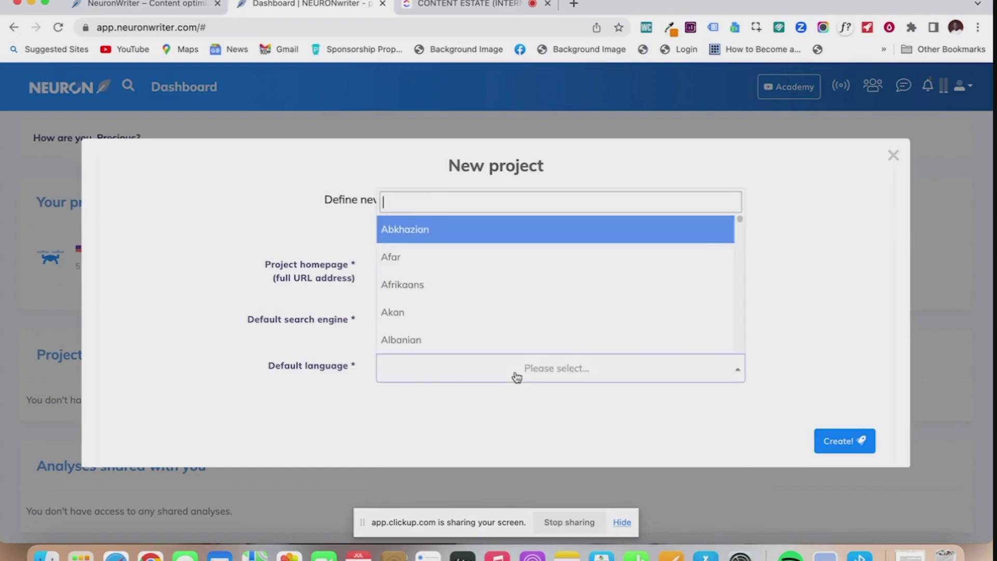
{"action": "type", "text": "english"}
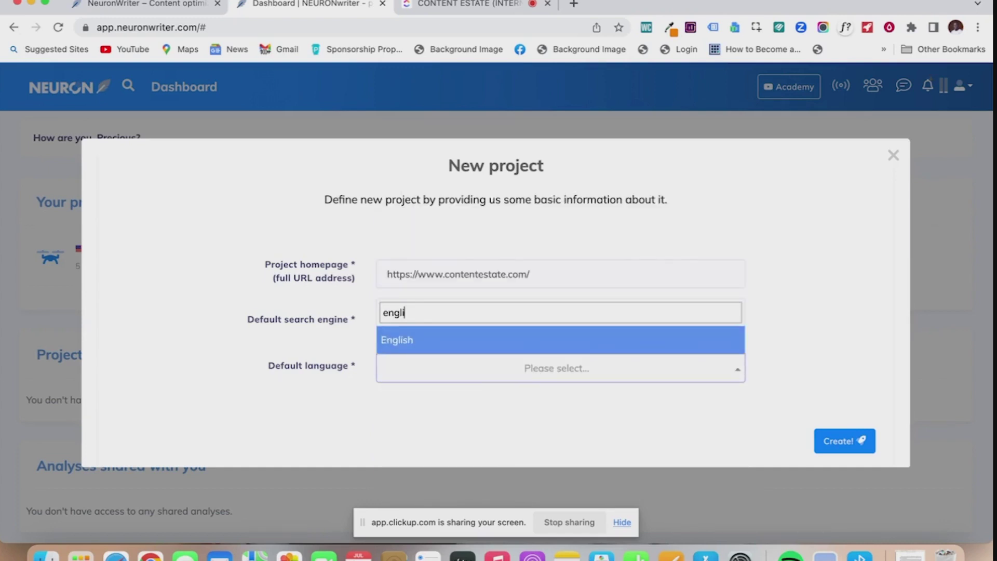
{"action": "left_click", "coordinate": [555, 344]}
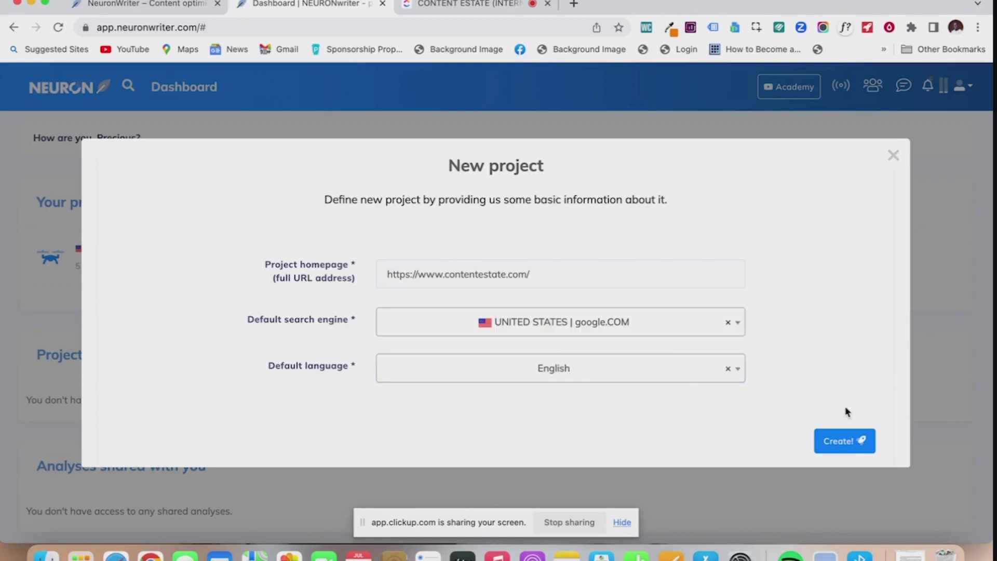
{"action": "left_click", "coordinate": [840, 442]}
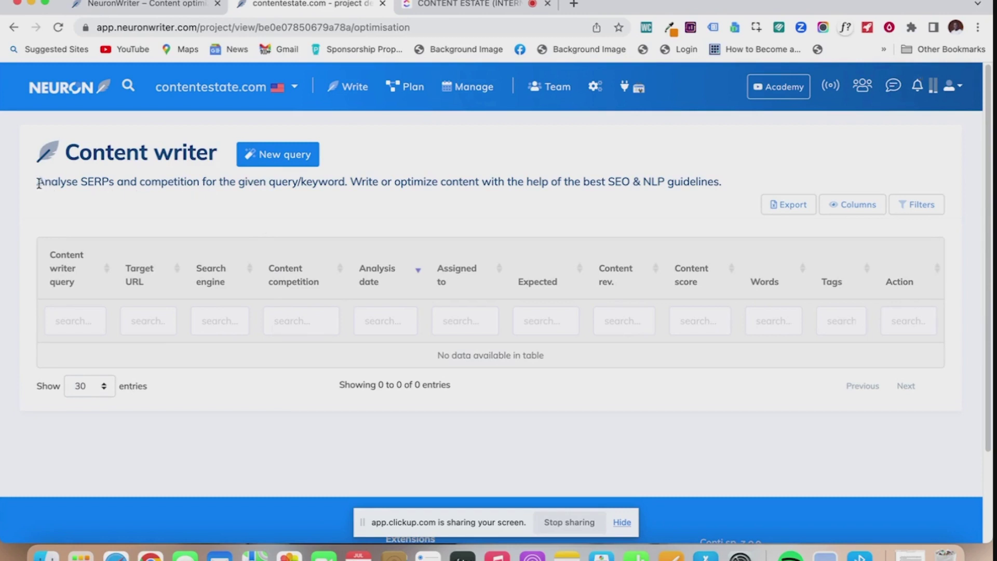
Set up a new content writer query for the keyword "AI marketing software"
{"action": "left_click_drag", "start_coordinate": [36, 182], "coordinate": [323, 187]}
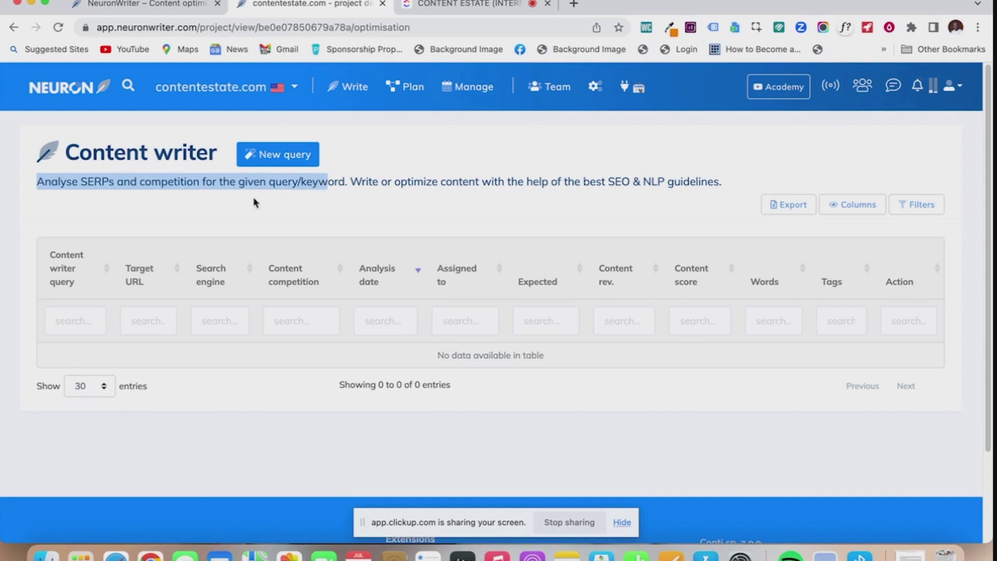
{"action": "left_click", "coordinate": [211, 207]}
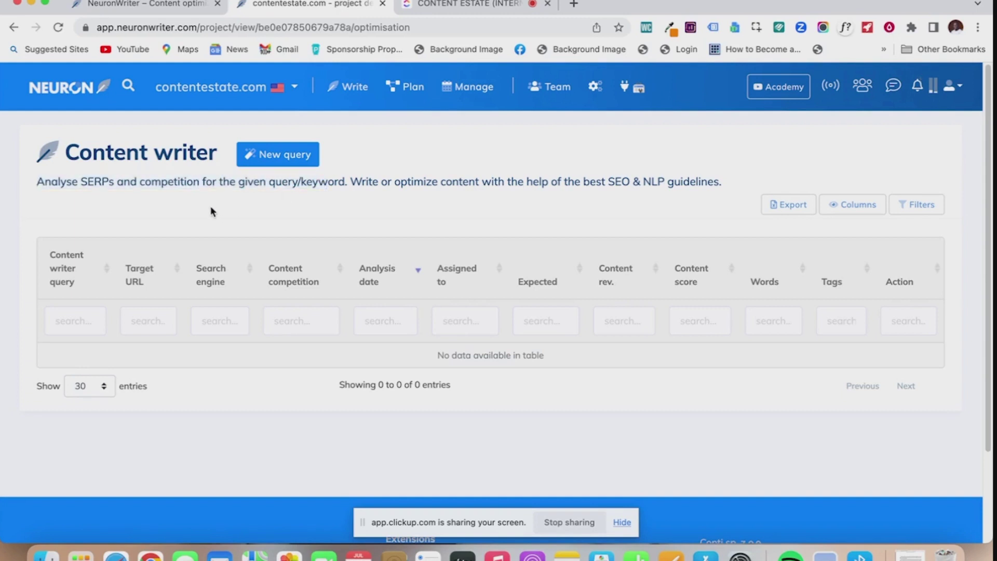
{"action": "left_click", "coordinate": [276, 152]}
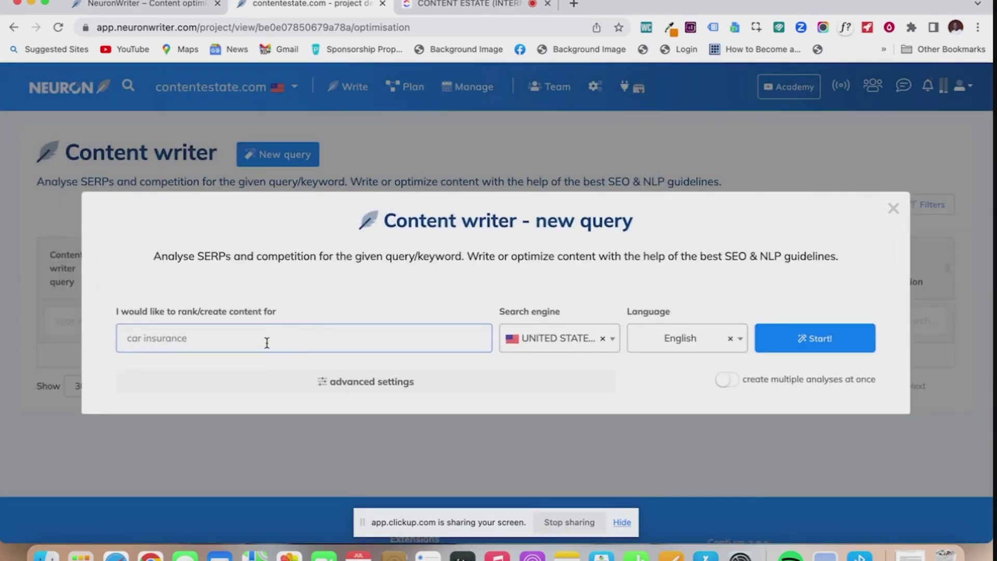
{"action": "type", "text": "AI marketing software"}
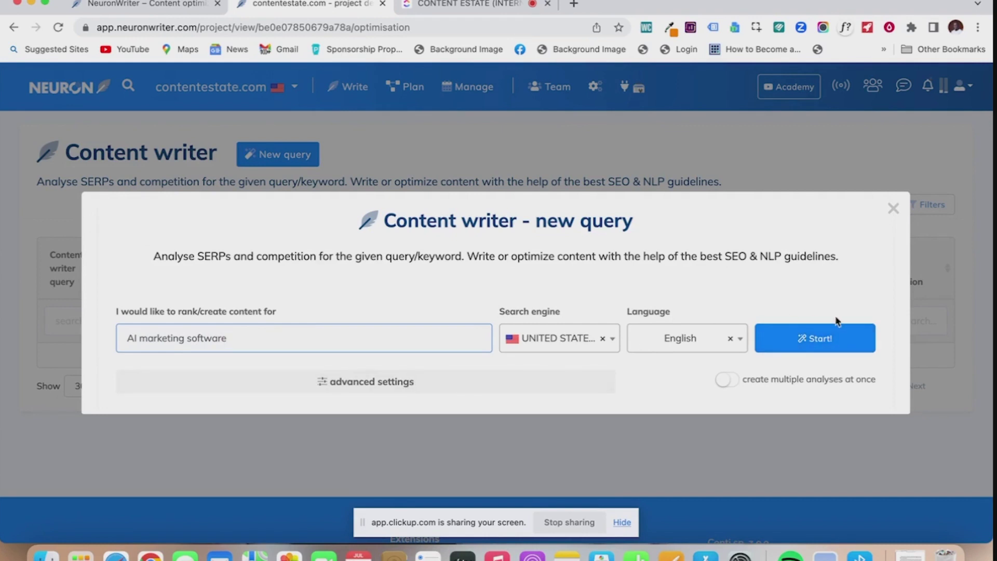
Examine the query's advanced settings for custom competitor URLs and additional keywords, and close them again
{"action": "left_click", "coordinate": [467, 391]}
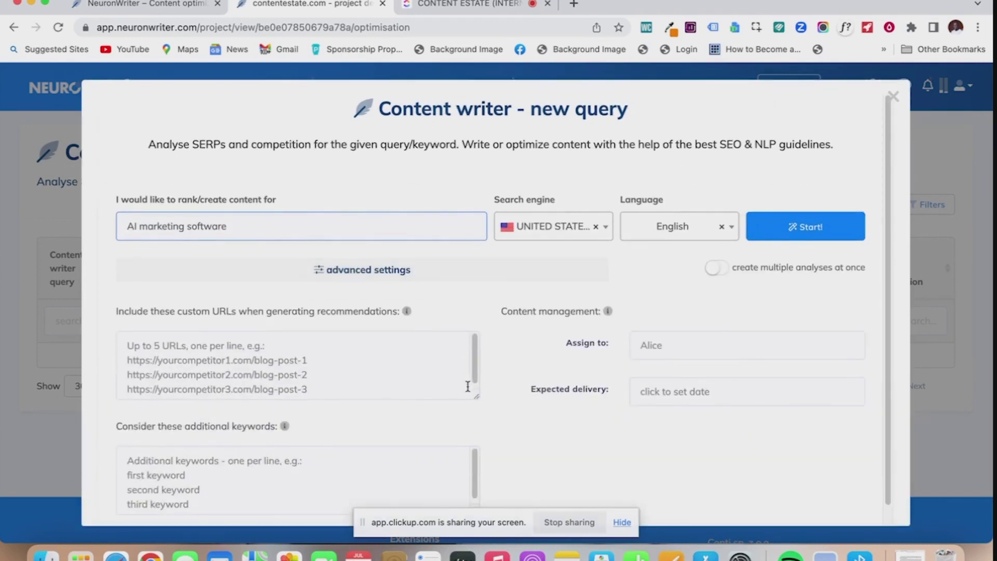
{"action": "scroll", "coordinate": [468, 386], "scroll_direction": "down", "scroll_amount": 1}
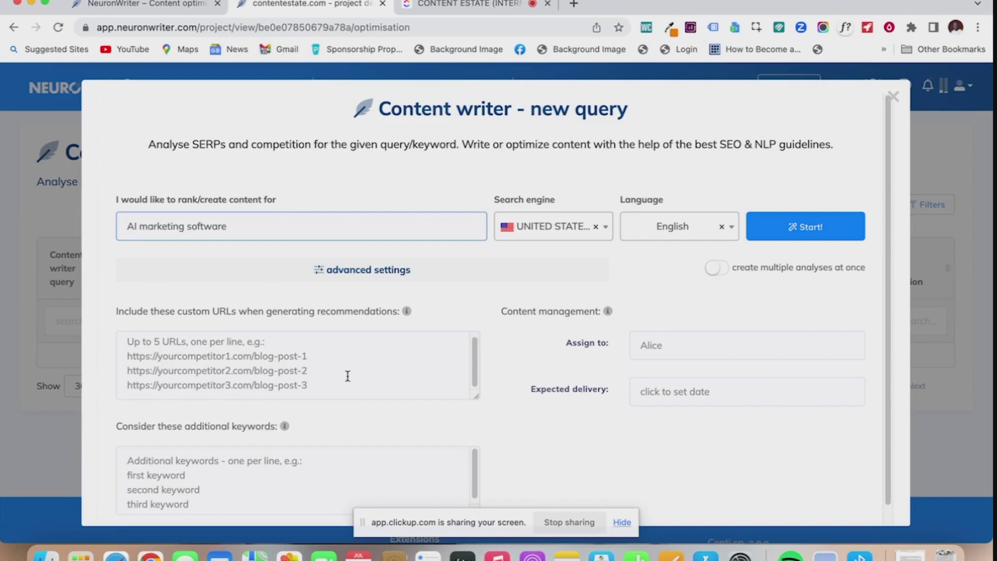
{"action": "left_click", "coordinate": [304, 359]}
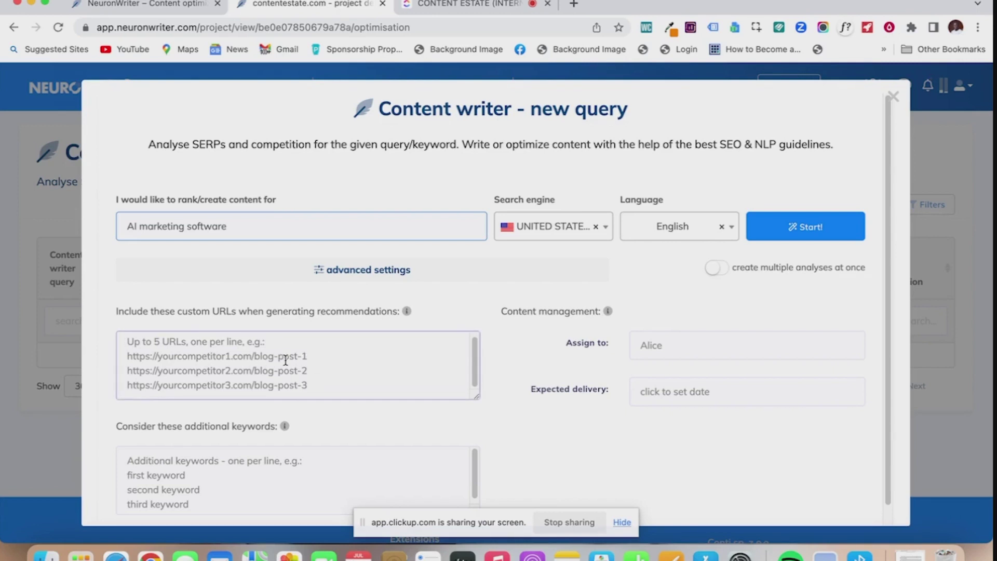
{"action": "left_click", "coordinate": [278, 471]}
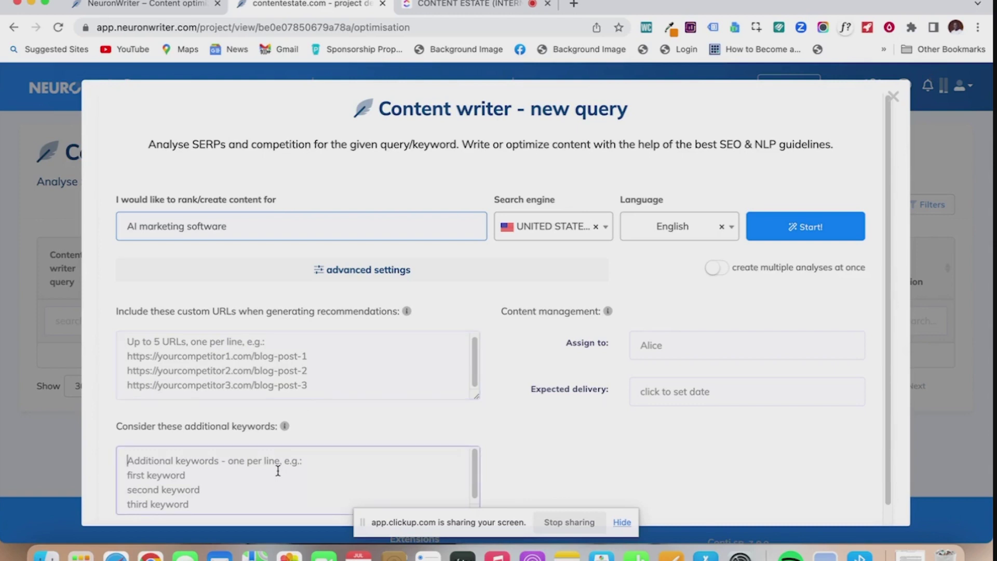
{"action": "left_click", "coordinate": [441, 273]}
Start the keyword analysis and open the finished "ai marketing software" query
{"action": "left_click", "coordinate": [798, 335]}
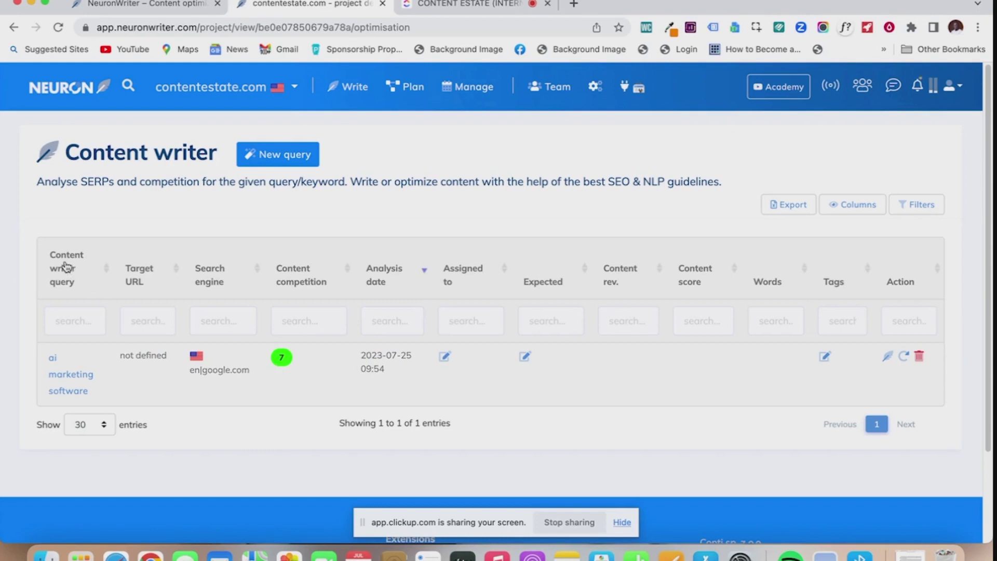
{"action": "left_click", "coordinate": [70, 382]}
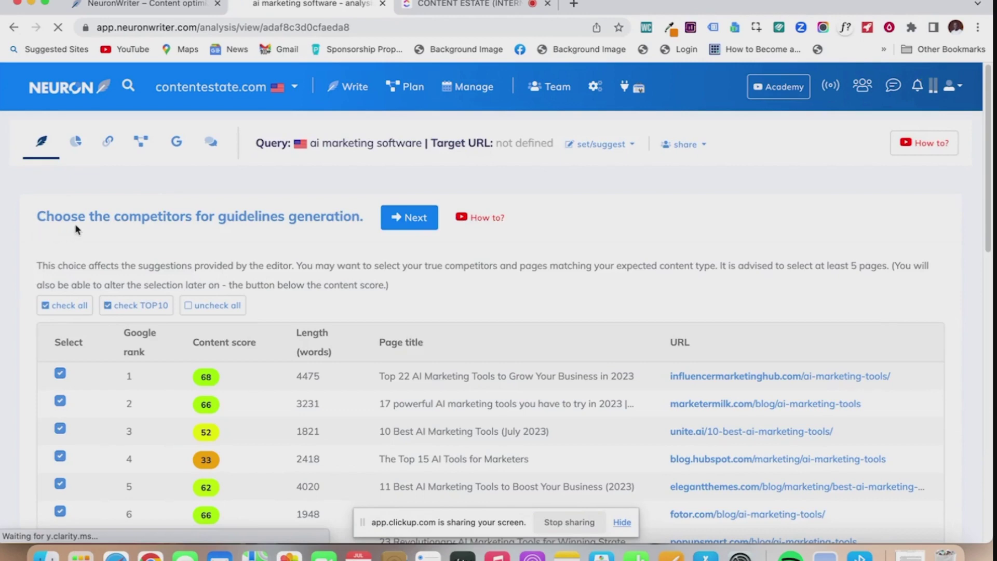
Examine the ranked competitor list, comparing content scores, word counts and page titles across the search results
{"action": "scroll", "coordinate": [206, 227], "scroll_direction": "down", "scroll_amount": 1}
{"action": "scroll", "coordinate": [206, 229], "scroll_direction": "down", "scroll_amount": 4}
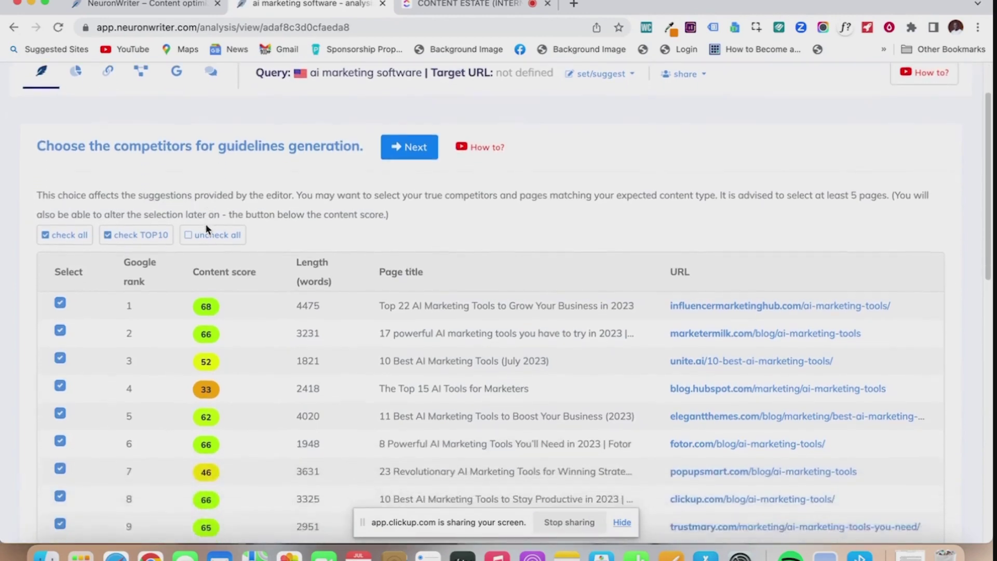
{"action": "scroll", "coordinate": [205, 228], "scroll_direction": "down", "scroll_amount": 3}
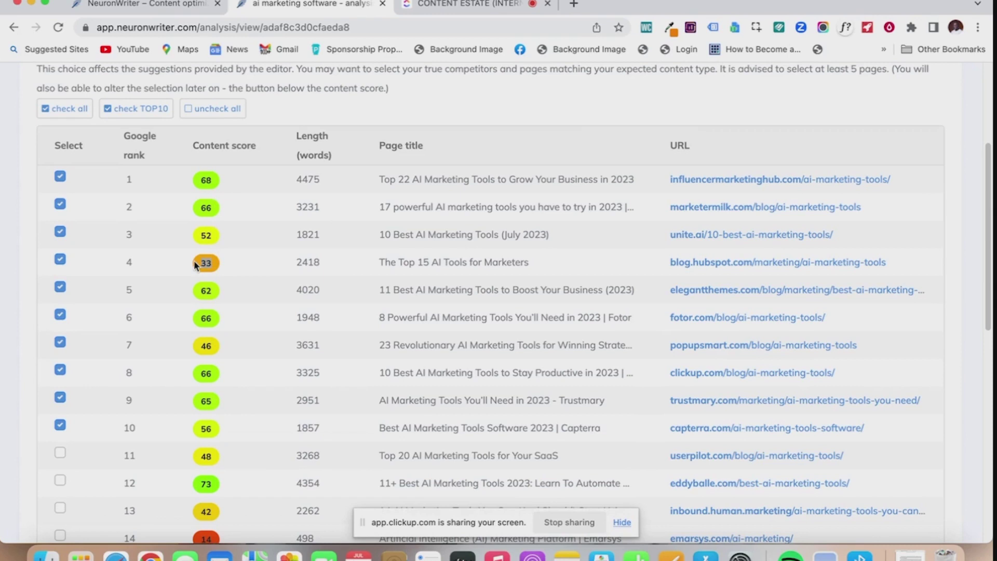
{"action": "scroll", "coordinate": [217, 266], "scroll_direction": "down", "scroll_amount": 3}
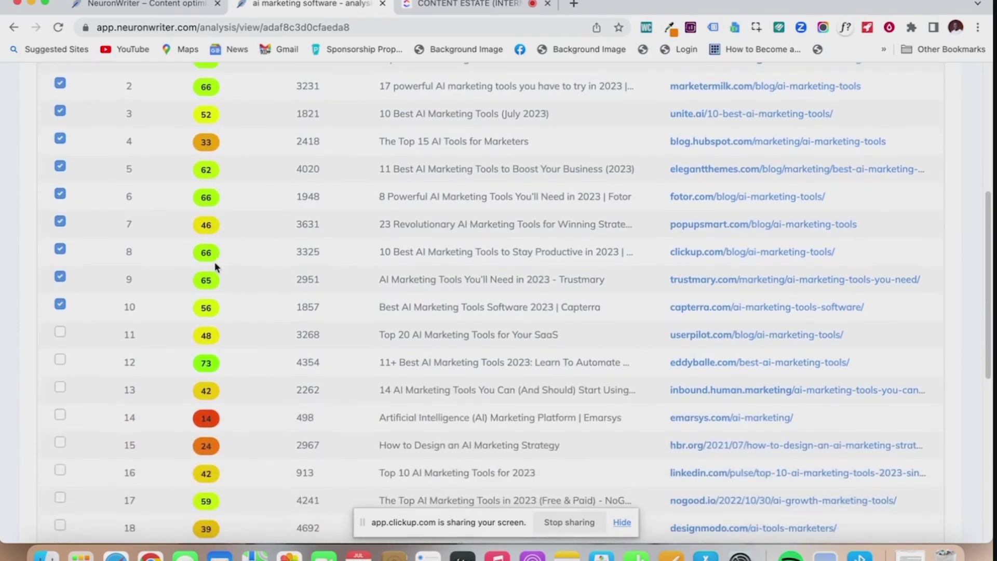
{"action": "scroll", "coordinate": [217, 266], "scroll_direction": "down", "scroll_amount": 2}
{"action": "scroll", "coordinate": [215, 266], "scroll_direction": "down", "scroll_amount": 2}
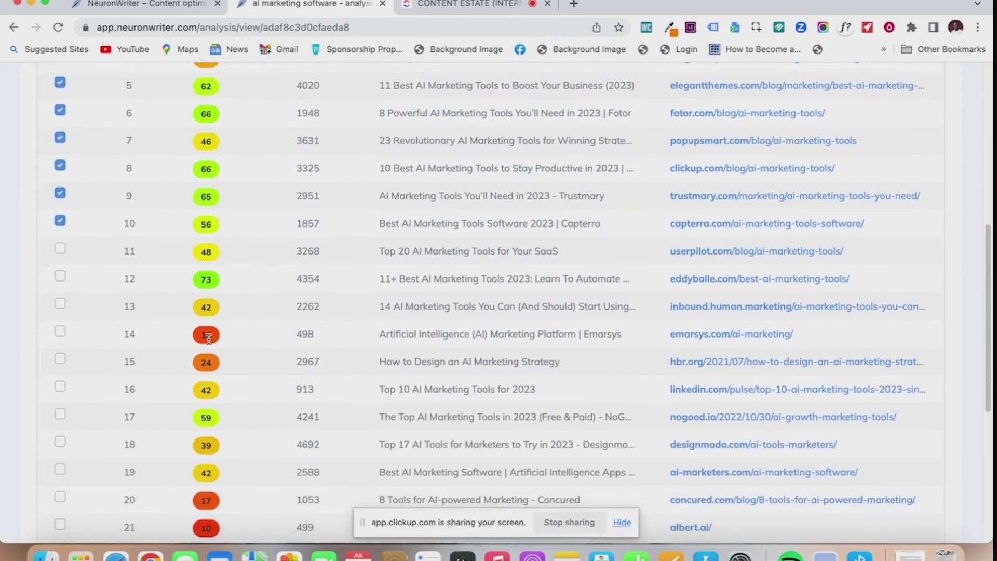
{"action": "double_click", "coordinate": [208, 335]}
{"action": "scroll", "coordinate": [212, 366], "scroll_direction": "down", "scroll_amount": 3}
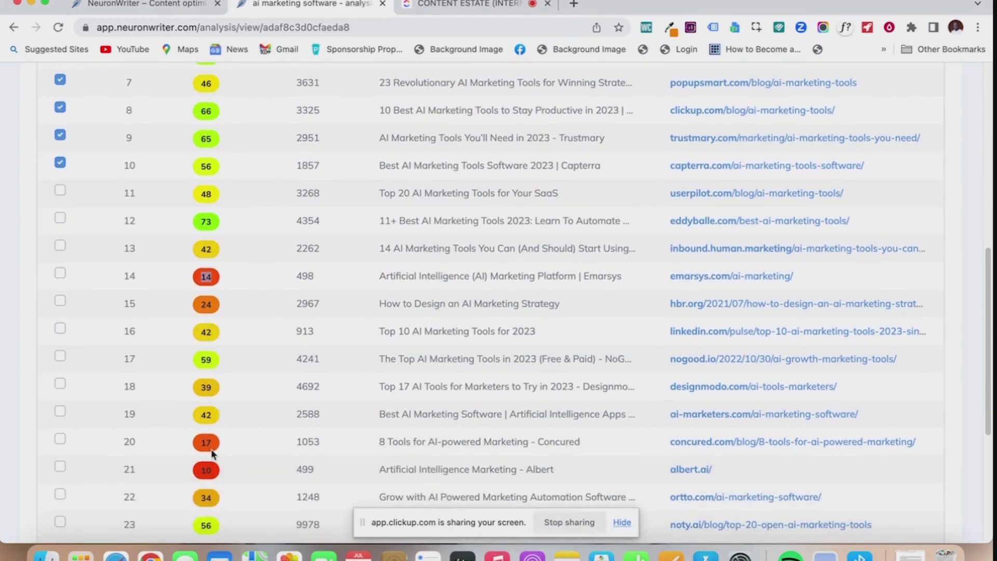
{"action": "scroll", "coordinate": [213, 455], "scroll_direction": "up", "scroll_amount": 20}
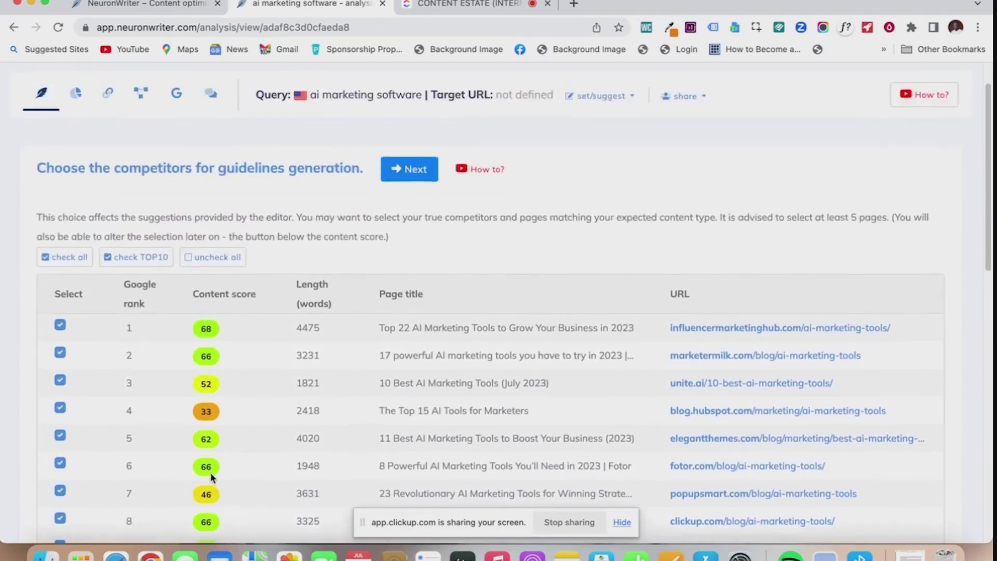
Add the Google rank 12 page, "11+ Best AI Marketing Tools 2023", to the selected competitors
{"action": "scroll", "coordinate": [212, 475], "scroll_direction": "down", "scroll_amount": 3}
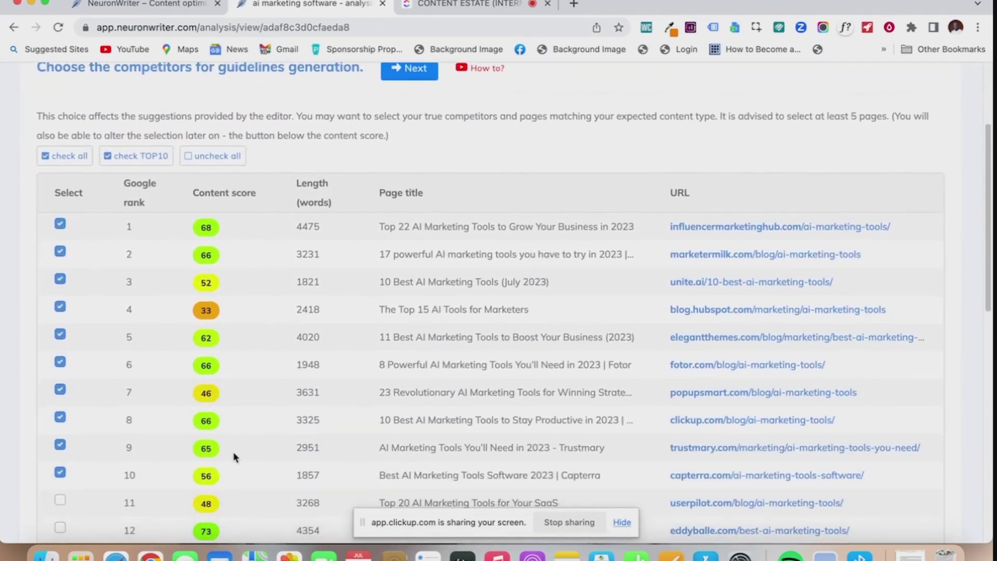
{"action": "scroll", "coordinate": [241, 439], "scroll_direction": "down", "scroll_amount": 1}
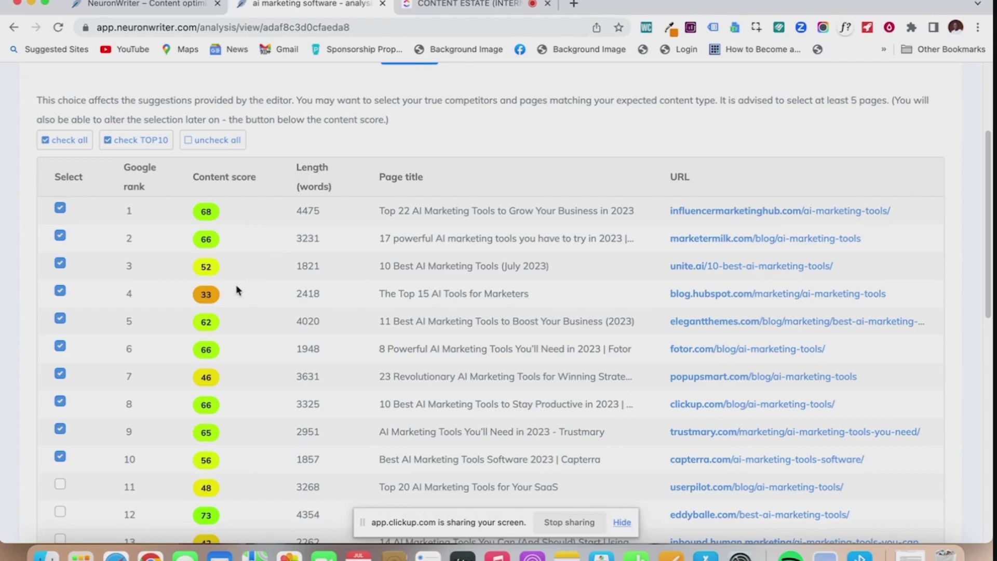
{"action": "scroll", "coordinate": [238, 289], "scroll_direction": "up", "scroll_amount": 1}
{"action": "scroll", "coordinate": [237, 290], "scroll_direction": "down", "scroll_amount": 5}
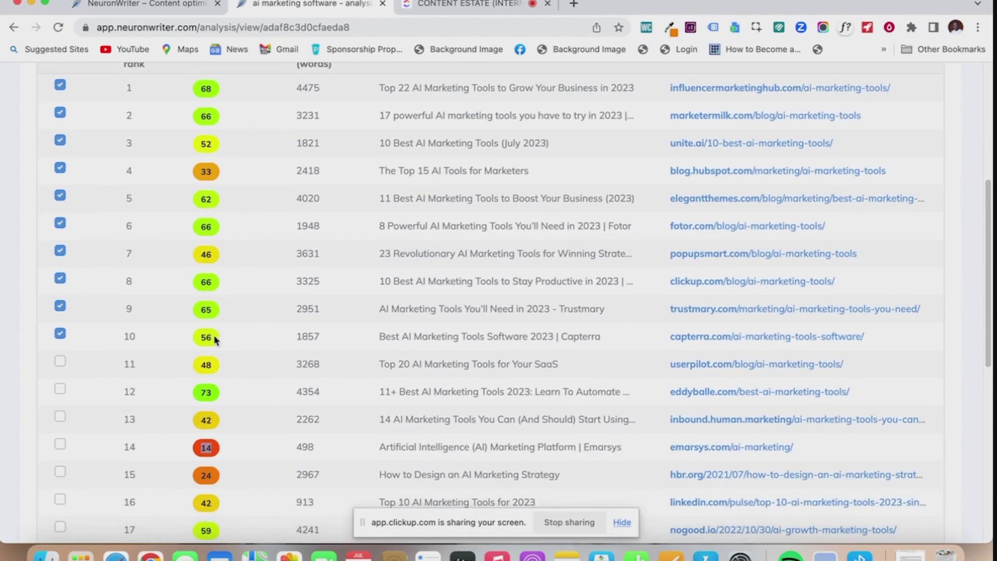
{"action": "left_click", "coordinate": [209, 393]}
{"action": "left_click_drag", "start_coordinate": [210, 393], "coordinate": [196, 393]}
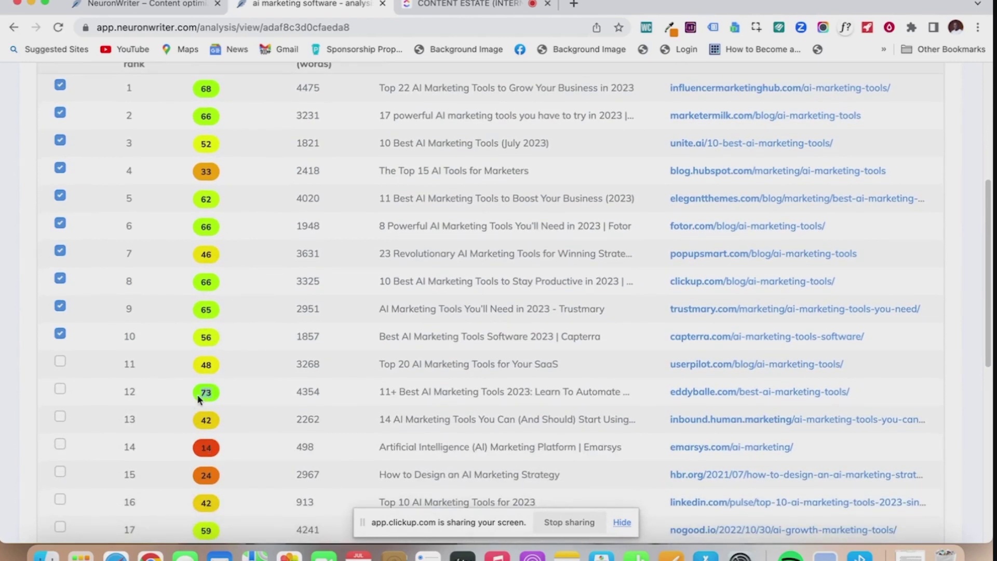
{"action": "left_click", "coordinate": [60, 390]}
Exclude the rank 4 blog.hubspot.com page from the competitor selection and include the rank 17 nogood.io page
{"action": "scroll", "coordinate": [152, 368], "scroll_direction": "up", "scroll_amount": 2}
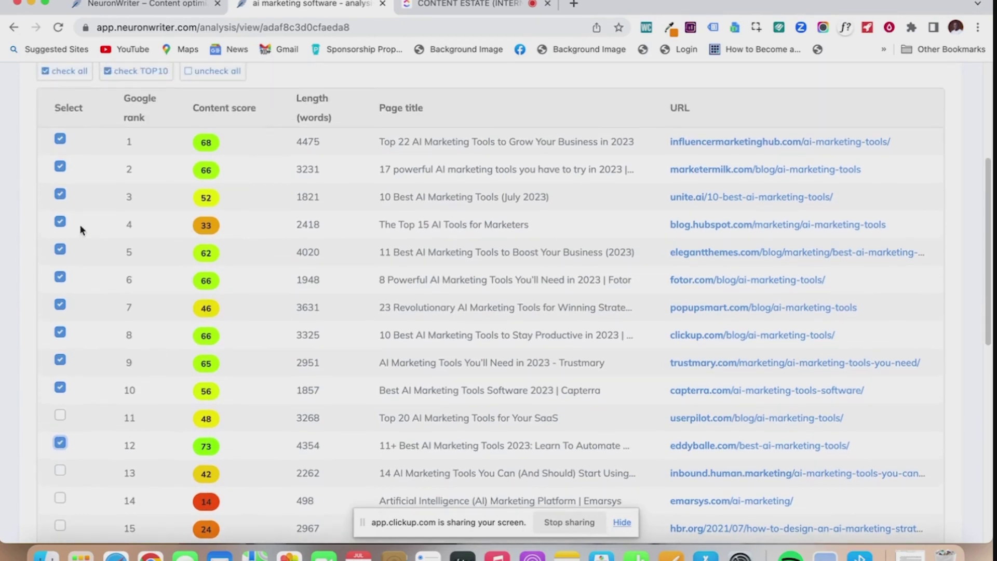
{"action": "left_click", "coordinate": [63, 223]}
{"action": "scroll", "coordinate": [214, 231], "scroll_direction": "down", "scroll_amount": 3}
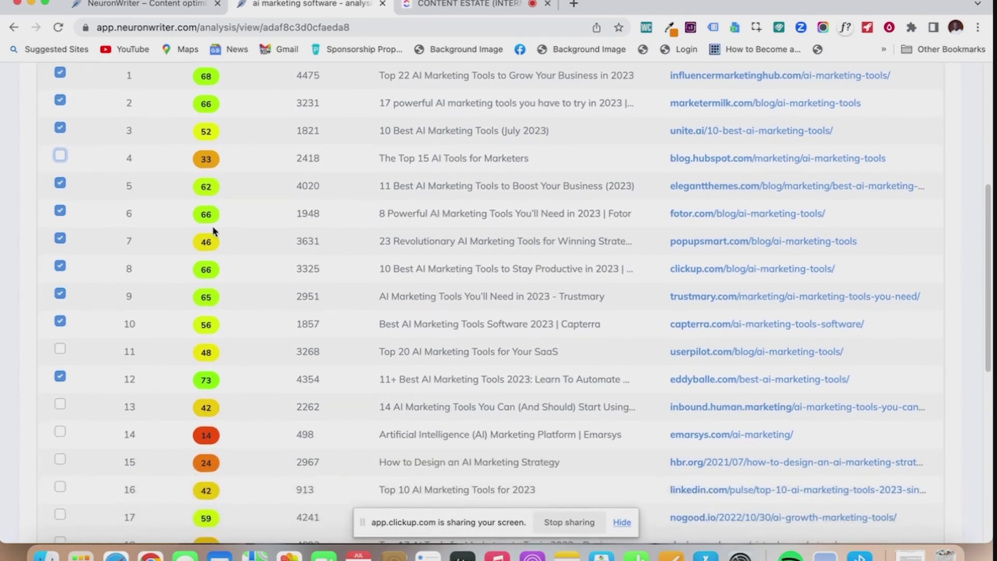
{"action": "scroll", "coordinate": [213, 227], "scroll_direction": "down", "scroll_amount": 4}
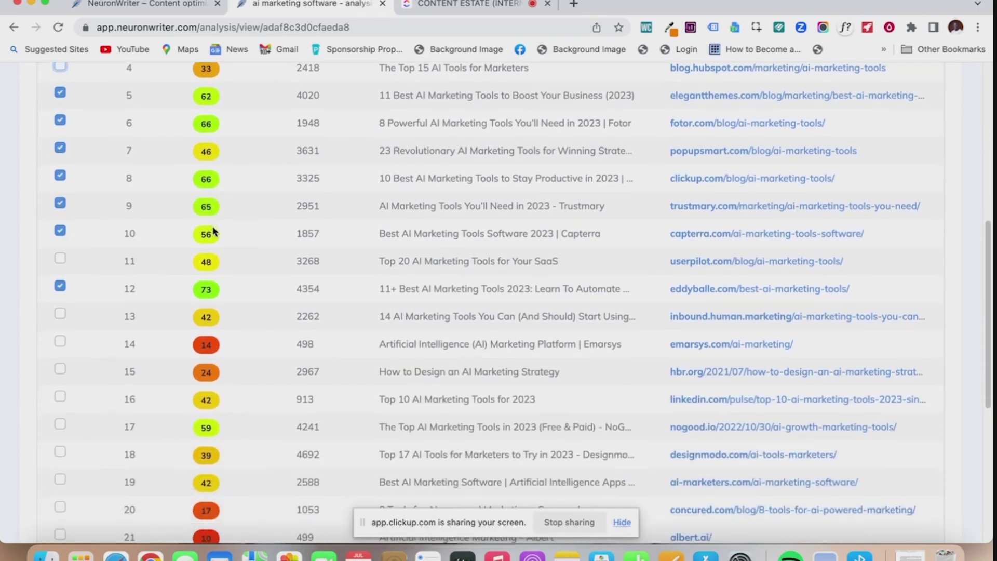
{"action": "scroll", "coordinate": [213, 231], "scroll_direction": "down", "scroll_amount": 5}
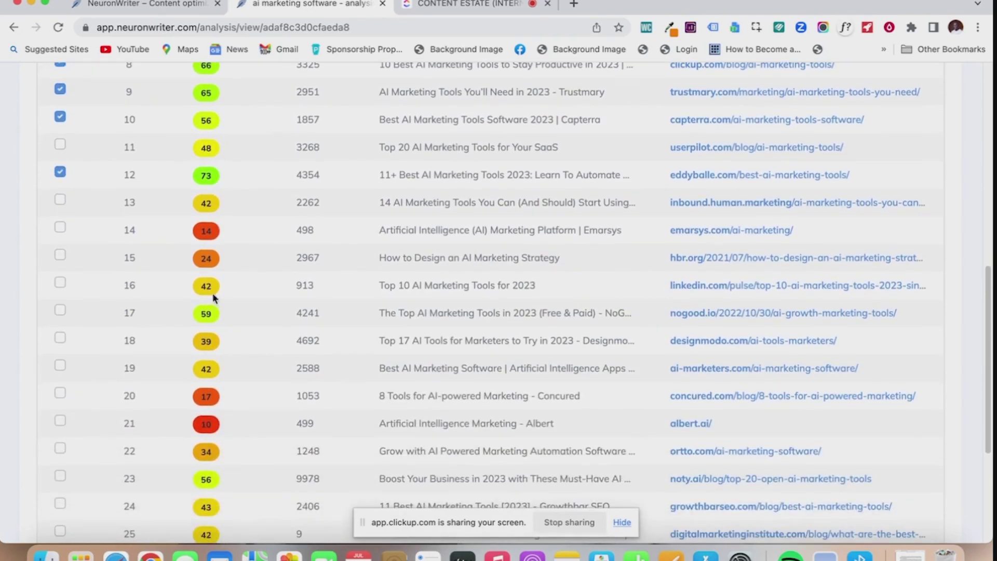
{"action": "left_click", "coordinate": [60, 311]}
Confirm the competitor selection and proceed to the content editor
{"action": "scroll", "coordinate": [134, 300], "scroll_direction": "up", "scroll_amount": 1}
{"action": "scroll", "coordinate": [133, 294], "scroll_direction": "up", "scroll_amount": 15}
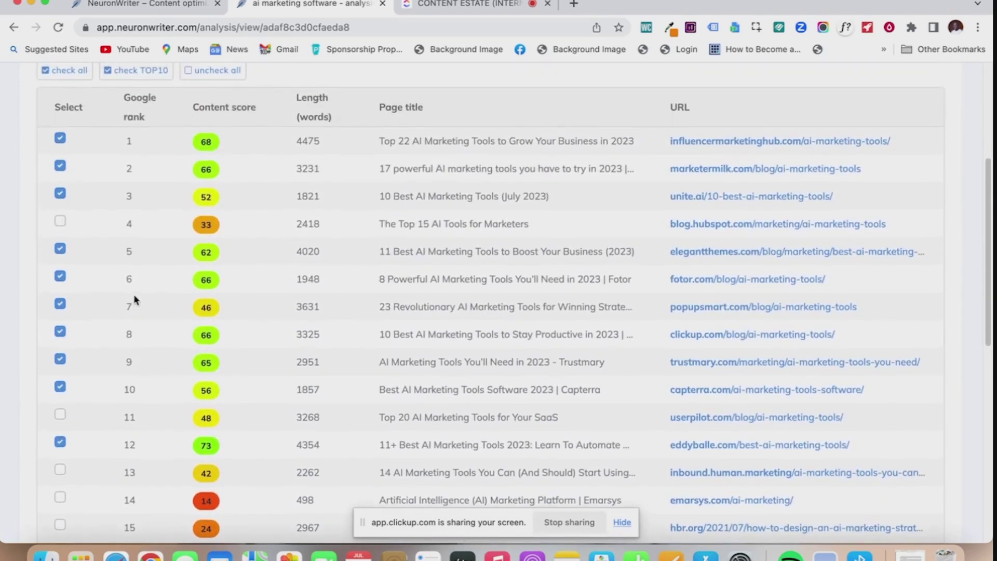
{"action": "scroll", "coordinate": [283, 199], "scroll_direction": "up", "scroll_amount": 3}
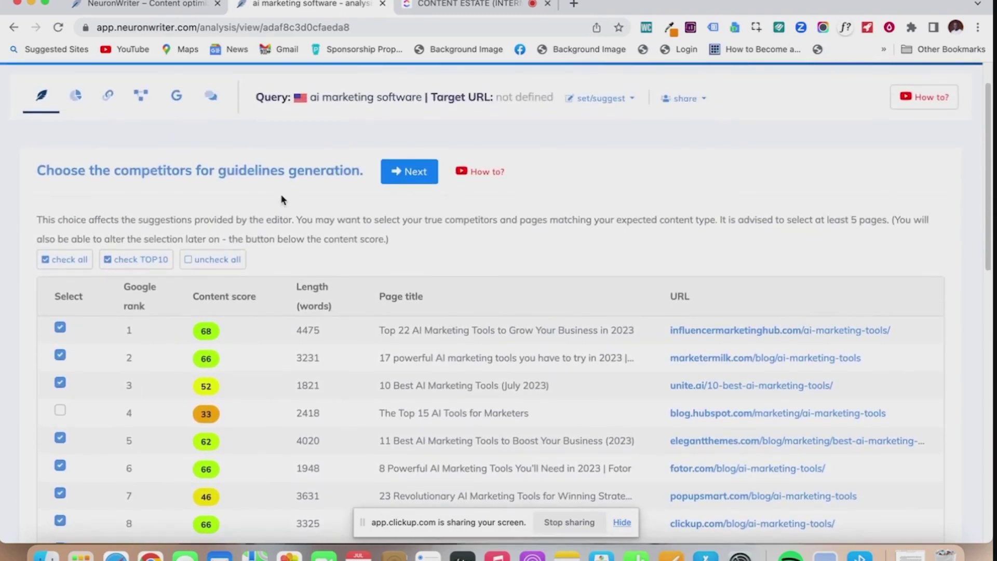
{"action": "left_click", "coordinate": [392, 179]}
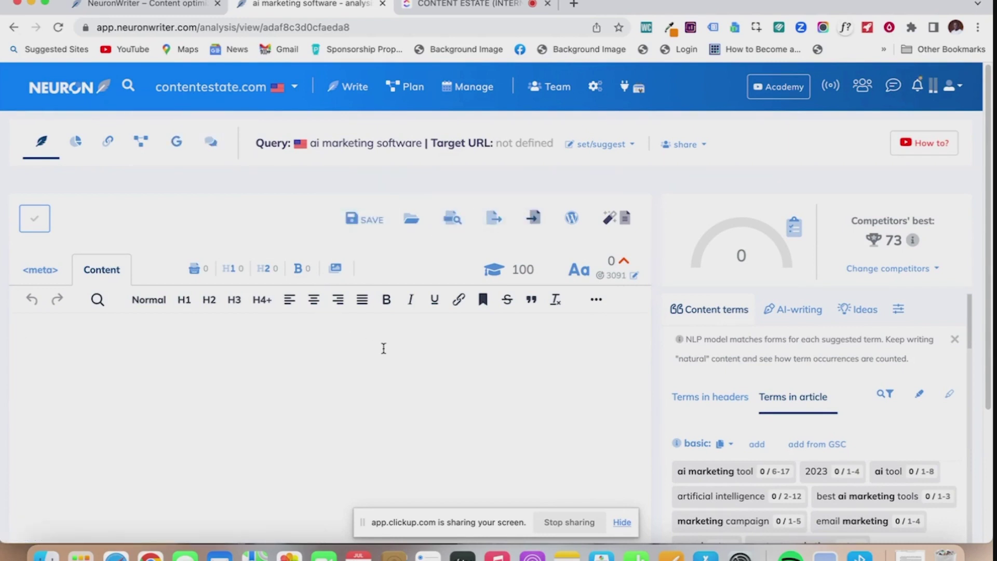
Examine the content editor's AI-writing templates, content ideas, and title and description meta fields, ending in the empty article body
{"action": "scroll", "coordinate": [384, 348], "scroll_direction": "down", "scroll_amount": 1}
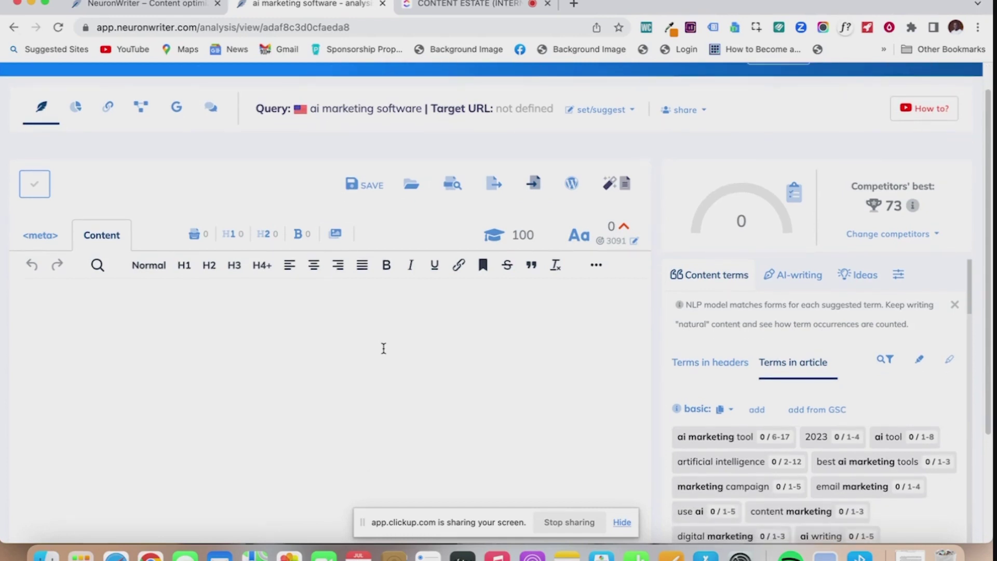
{"action": "scroll", "coordinate": [384, 348], "scroll_direction": "up", "scroll_amount": 1}
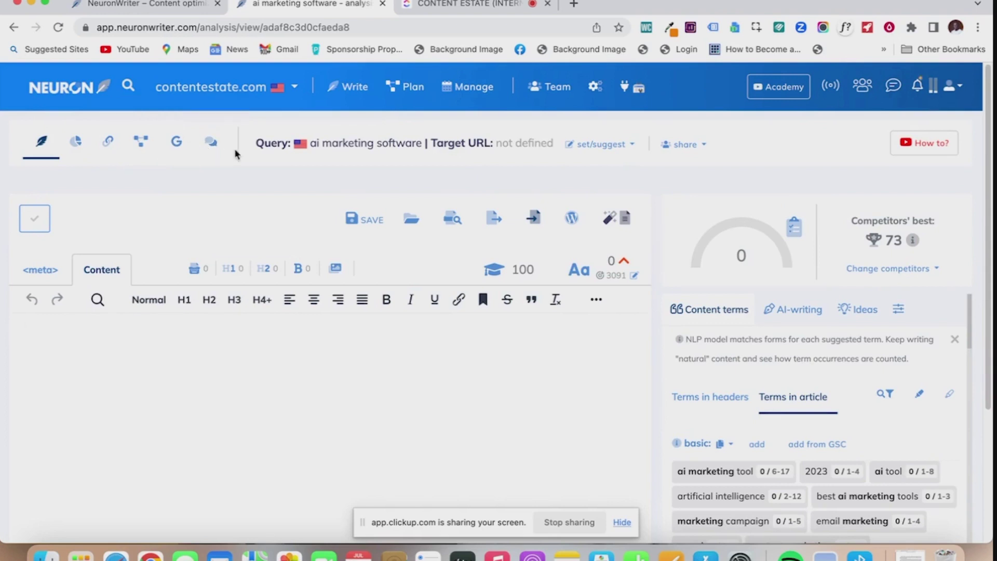
{"action": "left_click", "coordinate": [818, 314]}
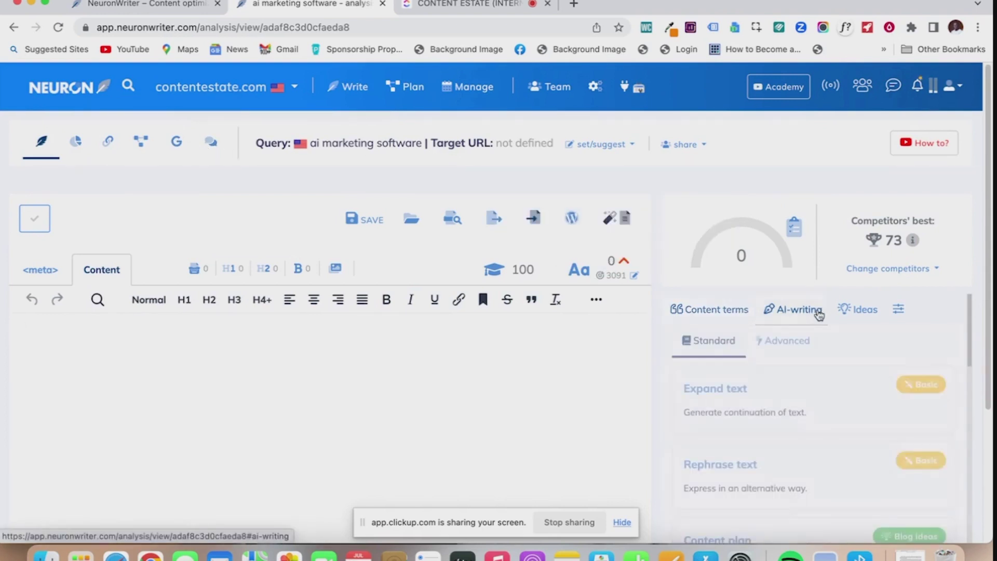
{"action": "left_click", "coordinate": [855, 312]}
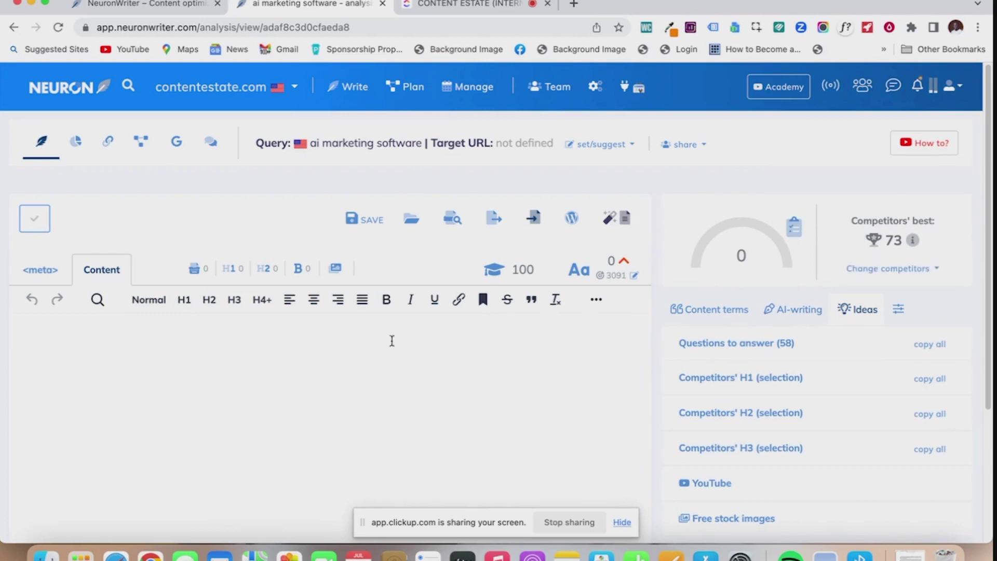
{"action": "left_click", "coordinate": [37, 272]}
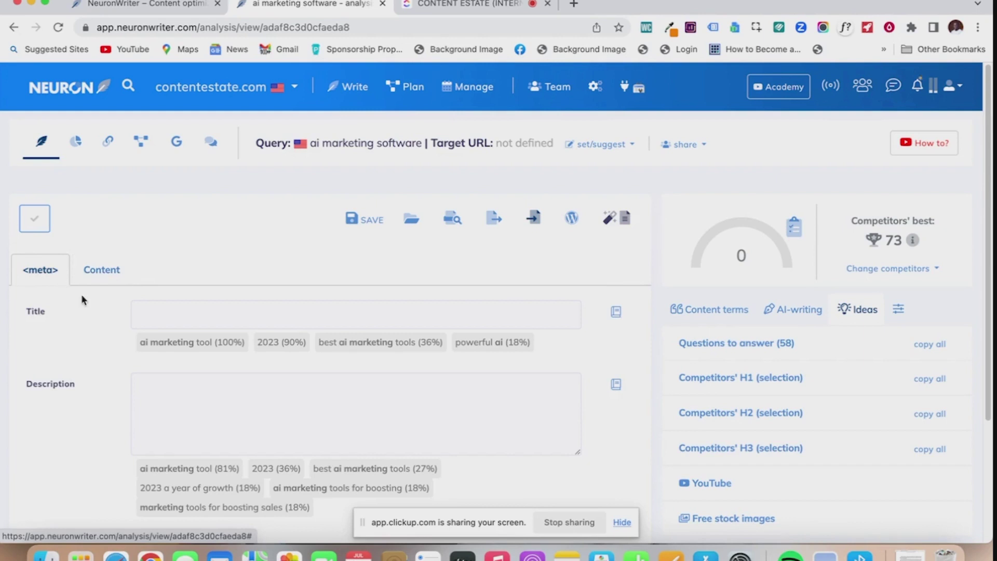
{"action": "left_click", "coordinate": [100, 270]}
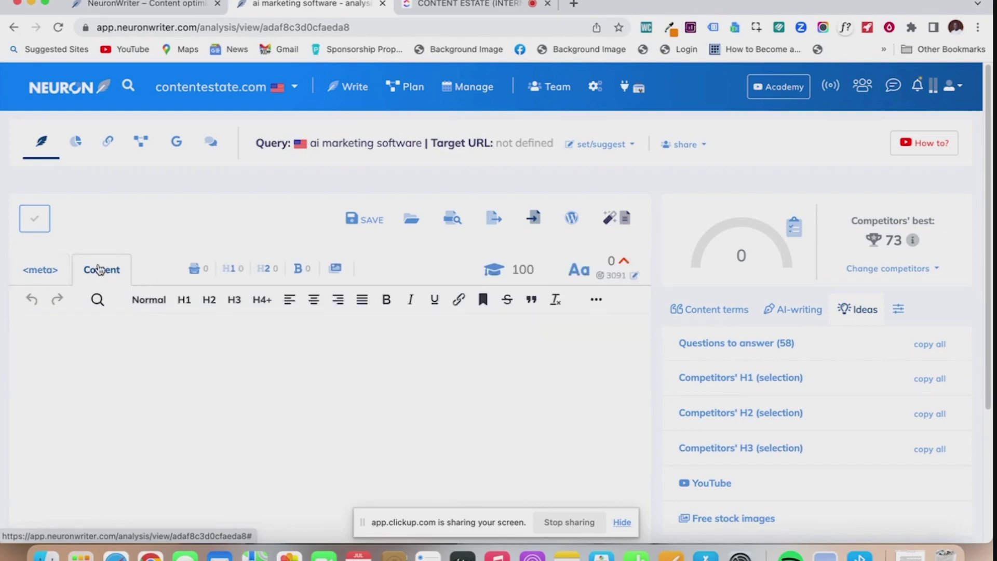
{"action": "scroll", "coordinate": [165, 349], "scroll_direction": "down", "scroll_amount": 1}
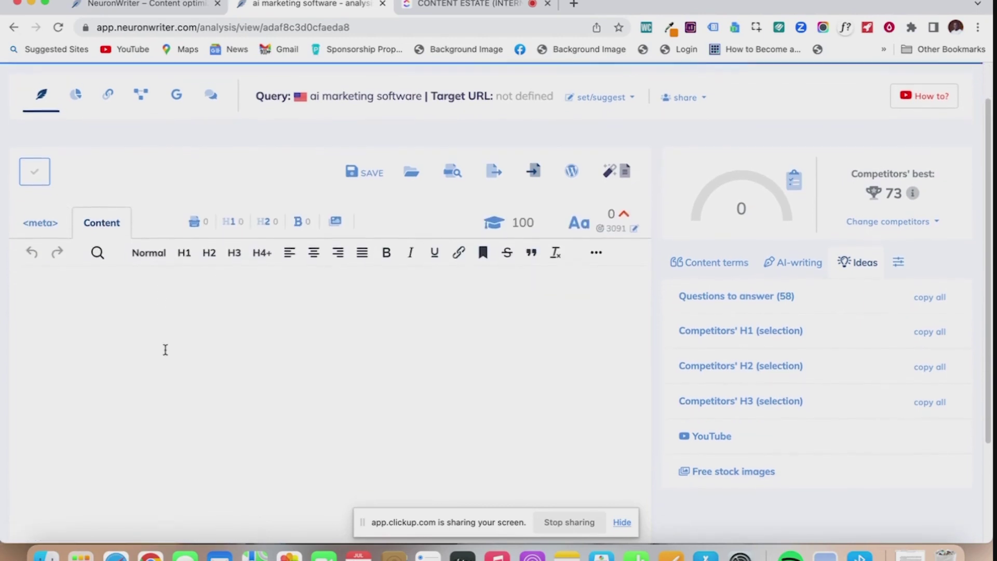
{"action": "left_click", "coordinate": [192, 311]}
{"action": "scroll", "coordinate": [192, 314], "scroll_direction": "up", "scroll_amount": 1}
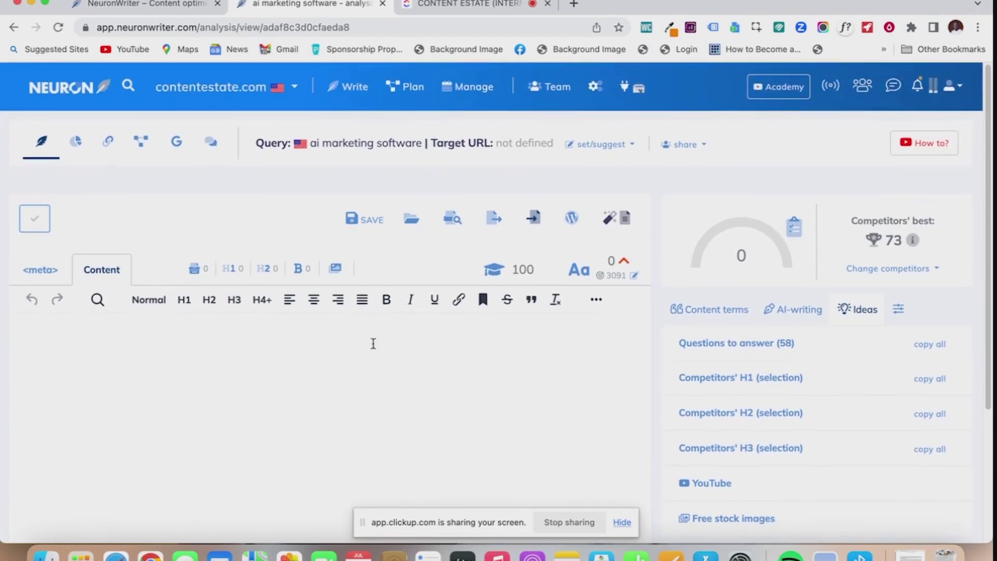
Open the Article outline AI-writing template and enter "AI marketing software" as the main keyword
{"action": "scroll", "coordinate": [570, 359], "scroll_direction": "down", "scroll_amount": 1}
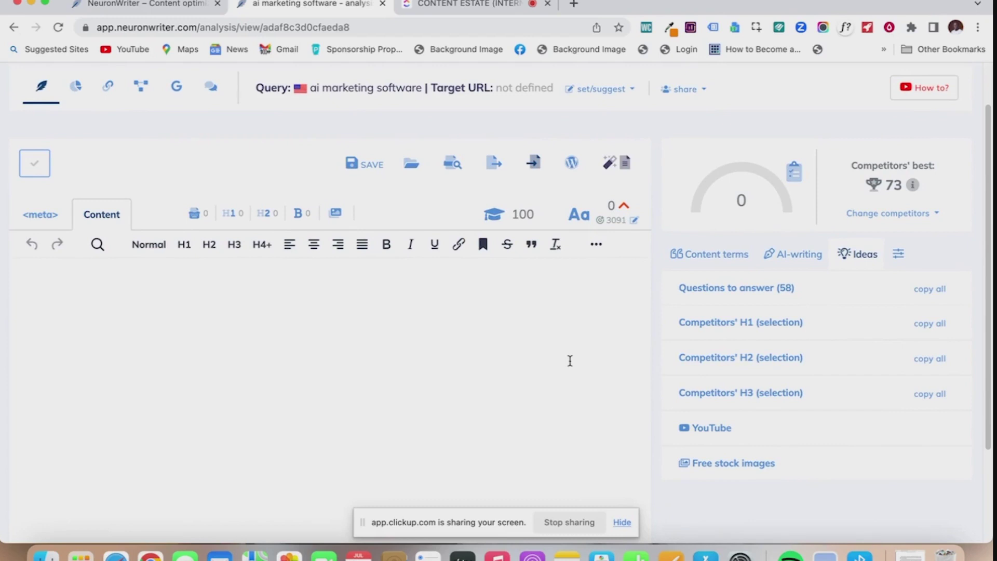
{"action": "left_click", "coordinate": [794, 265]}
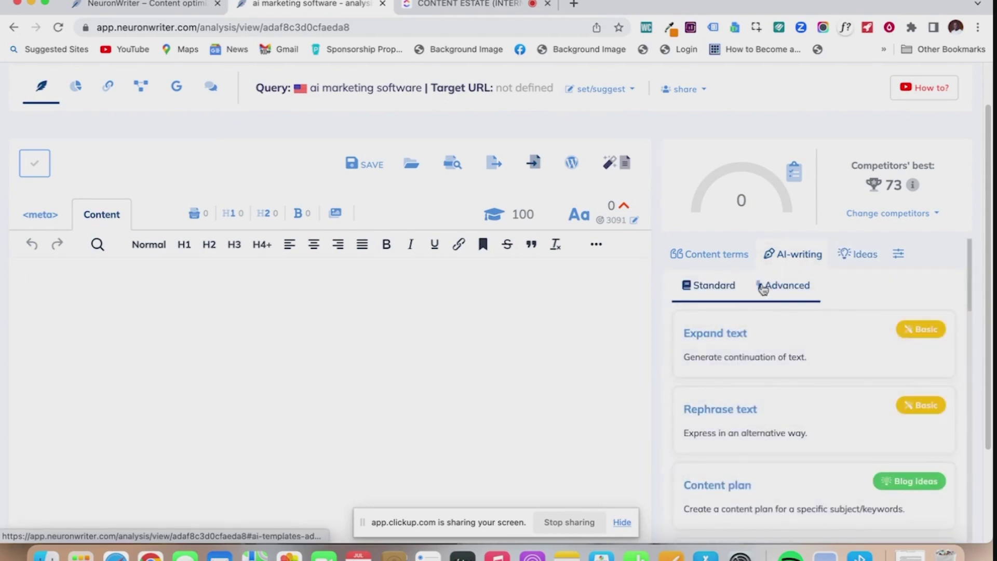
{"action": "scroll", "coordinate": [789, 359], "scroll_direction": "down", "scroll_amount": 3}
{"action": "scroll", "coordinate": [788, 362], "scroll_direction": "down", "scroll_amount": 5}
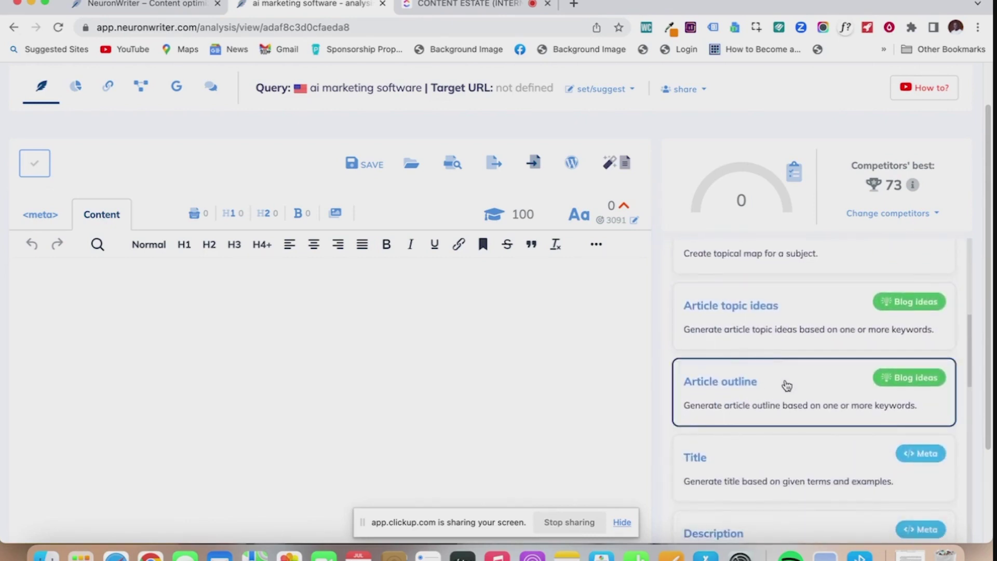
{"action": "left_click", "coordinate": [787, 385]}
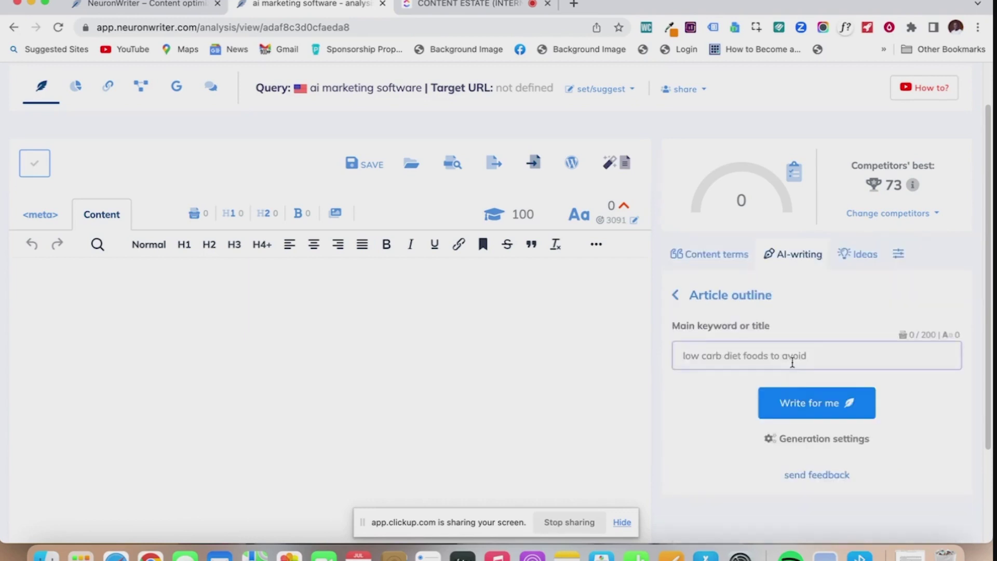
{"action": "type", "text": "AI mar"}
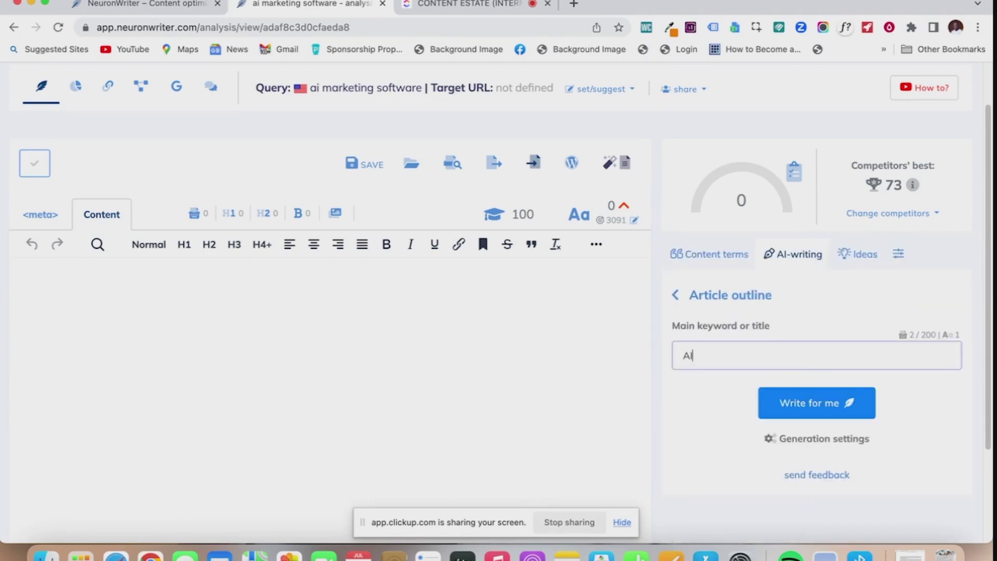
{"action": "type", "text": "ing software"}
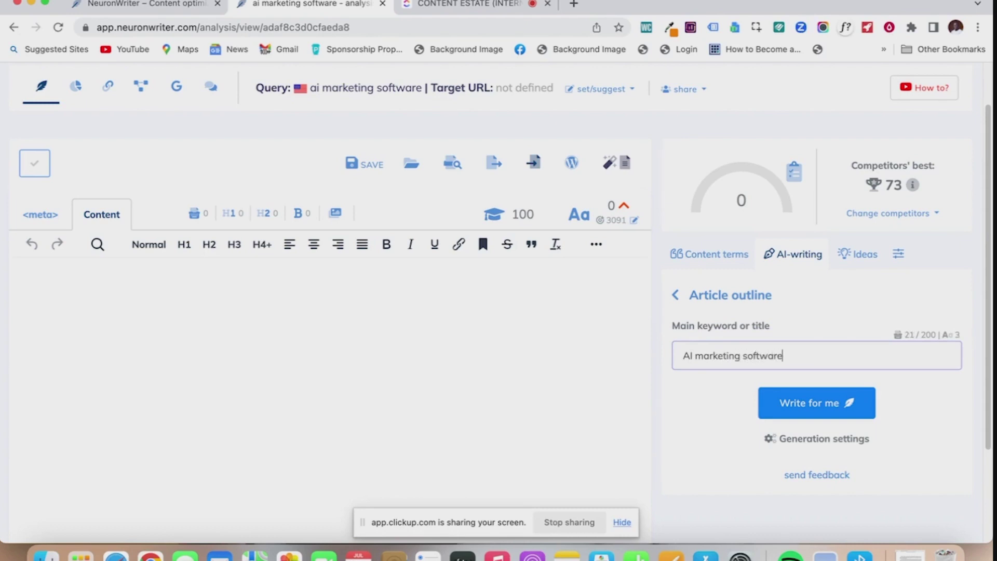
Show the outline's generation settings and set the creativity to very high
{"action": "left_click", "coordinate": [851, 445]}
{"action": "scroll", "coordinate": [871, 437], "scroll_direction": "down", "scroll_amount": 2}
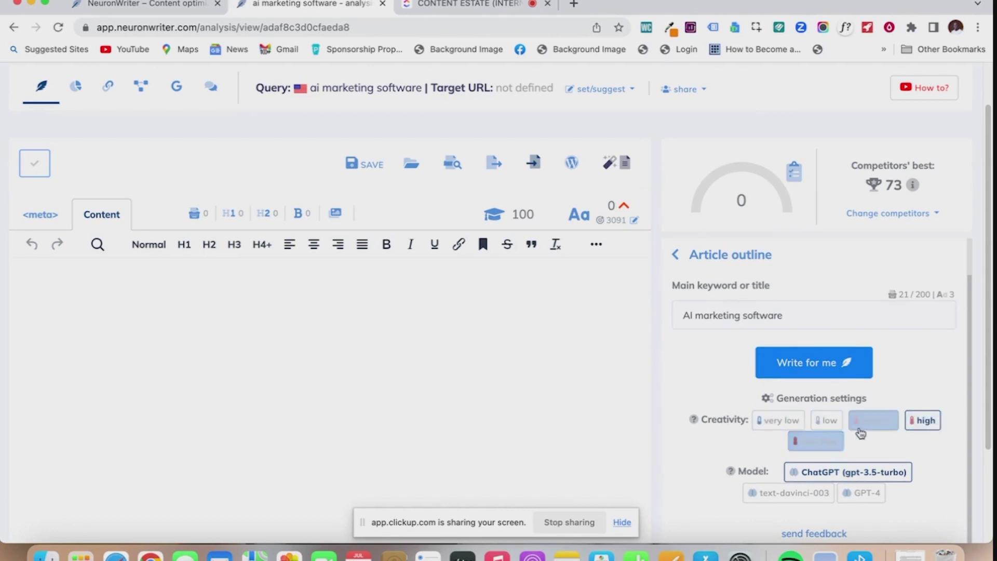
{"action": "left_click", "coordinate": [827, 443]}
{"action": "scroll", "coordinate": [877, 443], "scroll_direction": "down", "scroll_amount": 3}
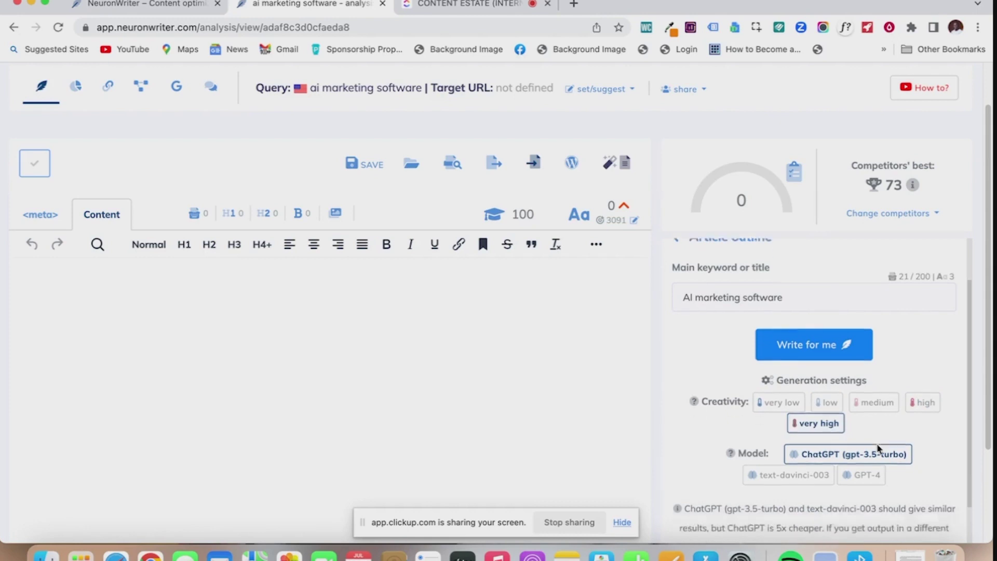
Compare the AI credit notes of the GPT-4 and ChatGPT (gpt-3.5-turbo) models
{"action": "left_click", "coordinate": [861, 422]}
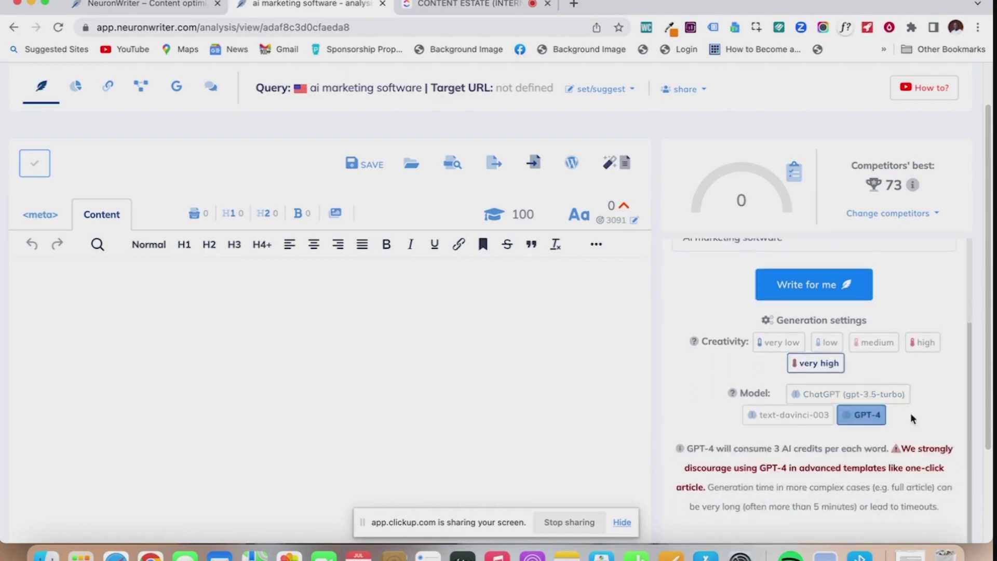
{"action": "scroll", "coordinate": [929, 403], "scroll_direction": "down", "scroll_amount": 1}
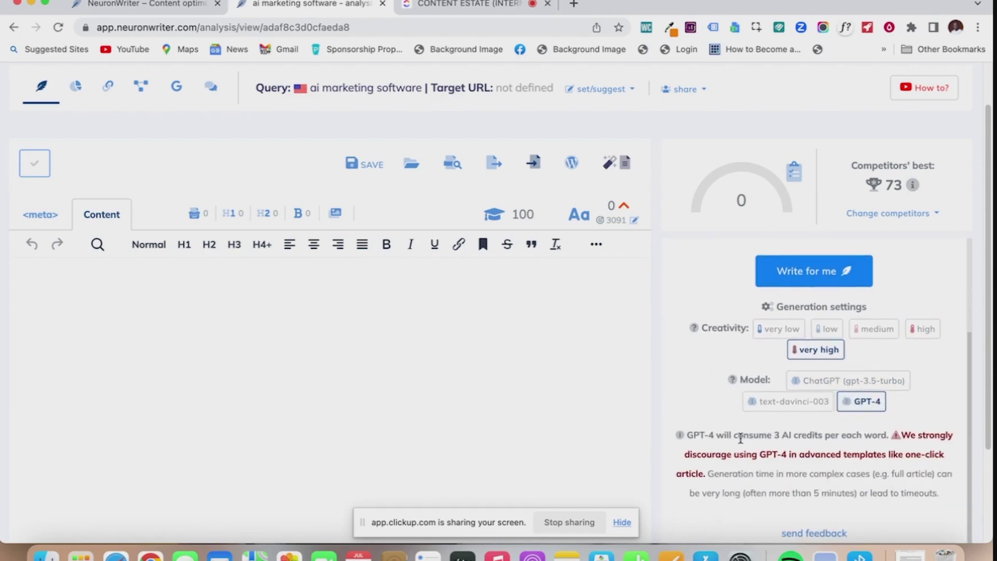
{"action": "scroll", "coordinate": [788, 431], "scroll_direction": "down", "scroll_amount": 1}
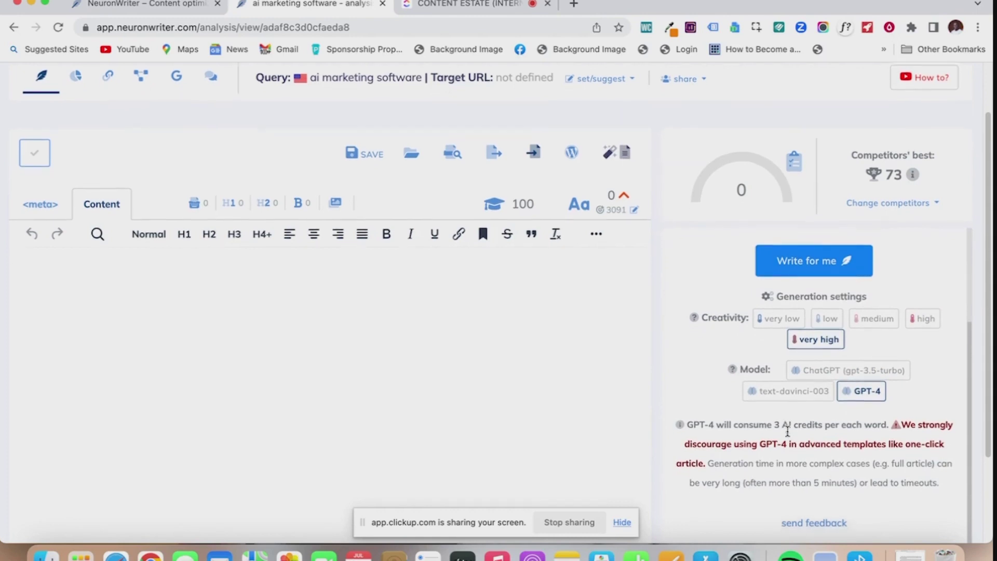
{"action": "scroll", "coordinate": [811, 415], "scroll_direction": "up", "scroll_amount": 3}
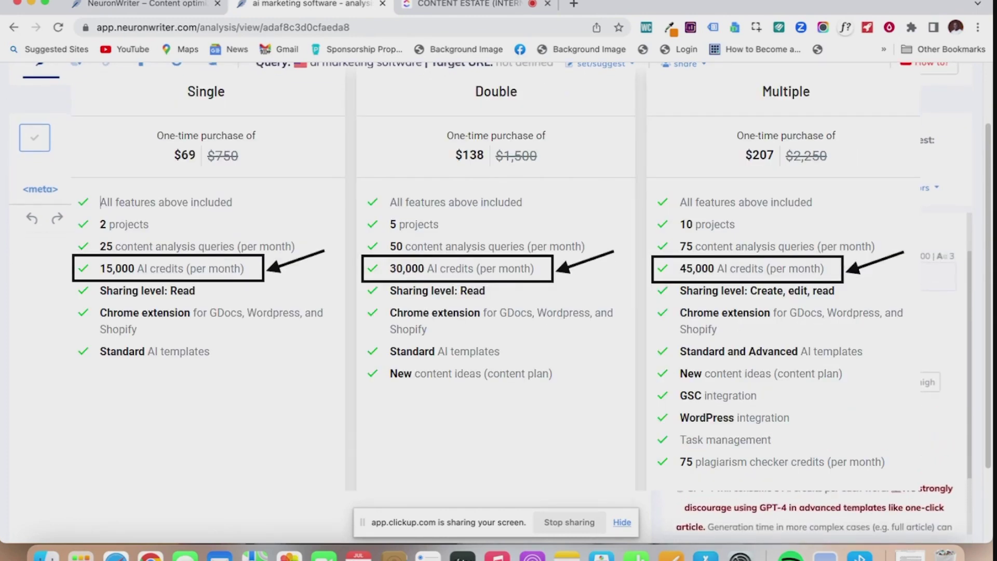
{"action": "scroll", "coordinate": [909, 450], "scroll_direction": "down", "scroll_amount": 1}
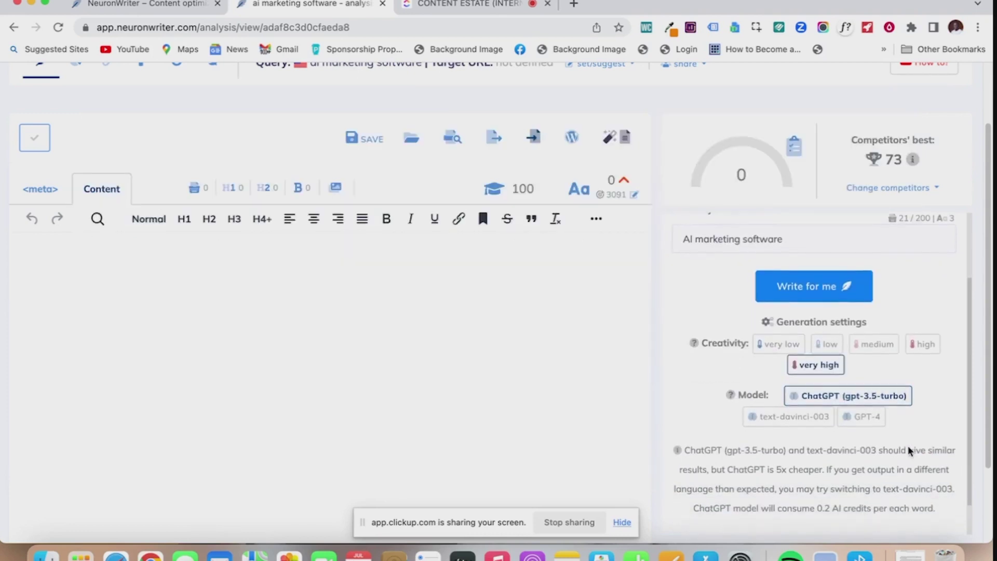
{"action": "scroll", "coordinate": [893, 451], "scroll_direction": "down", "scroll_amount": 1}
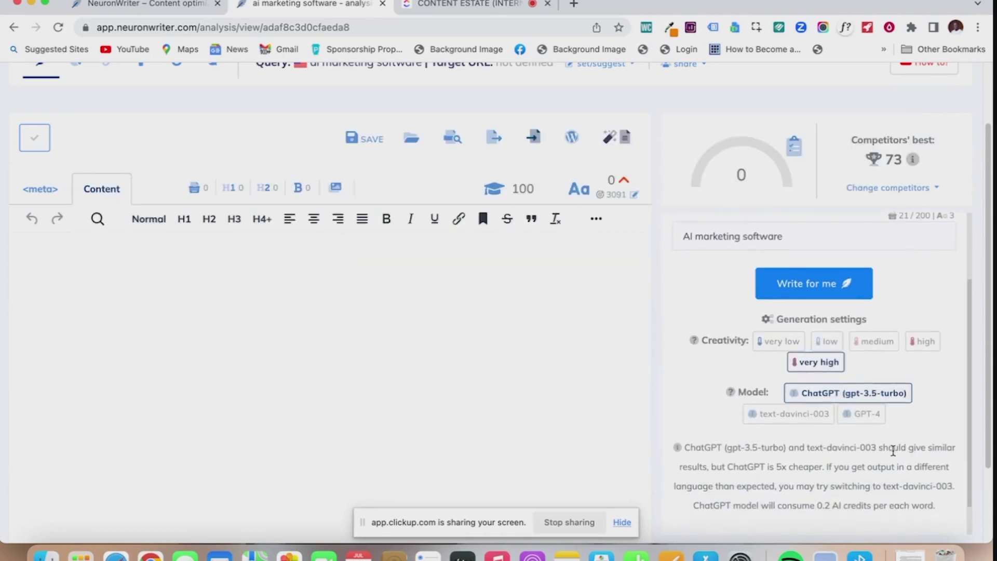
Choose GPT-4 as the model and generate the article outline
{"action": "left_click", "coordinate": [873, 422]}
{"action": "scroll", "coordinate": [876, 424], "scroll_direction": "up", "scroll_amount": 3}
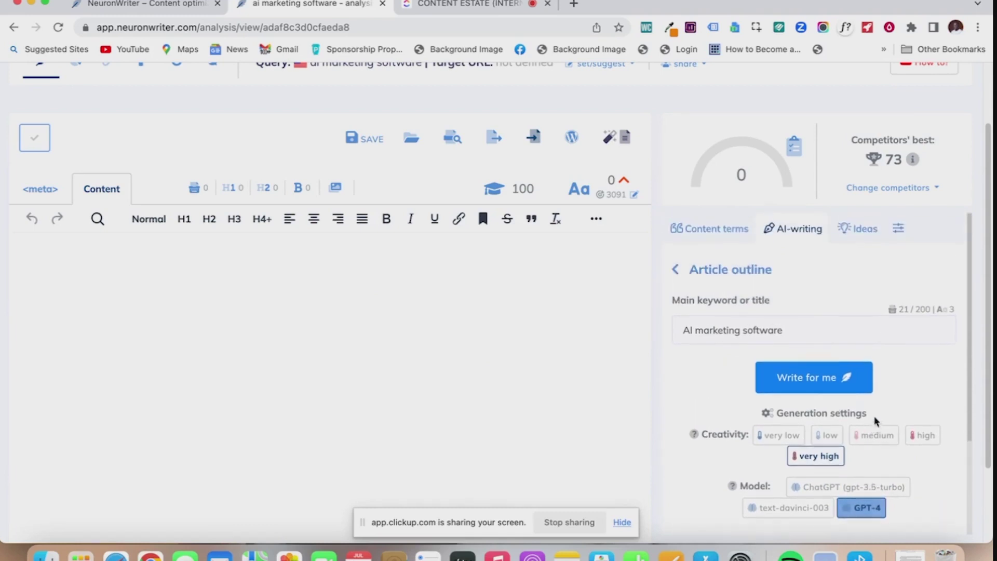
{"action": "left_click", "coordinate": [844, 384]}
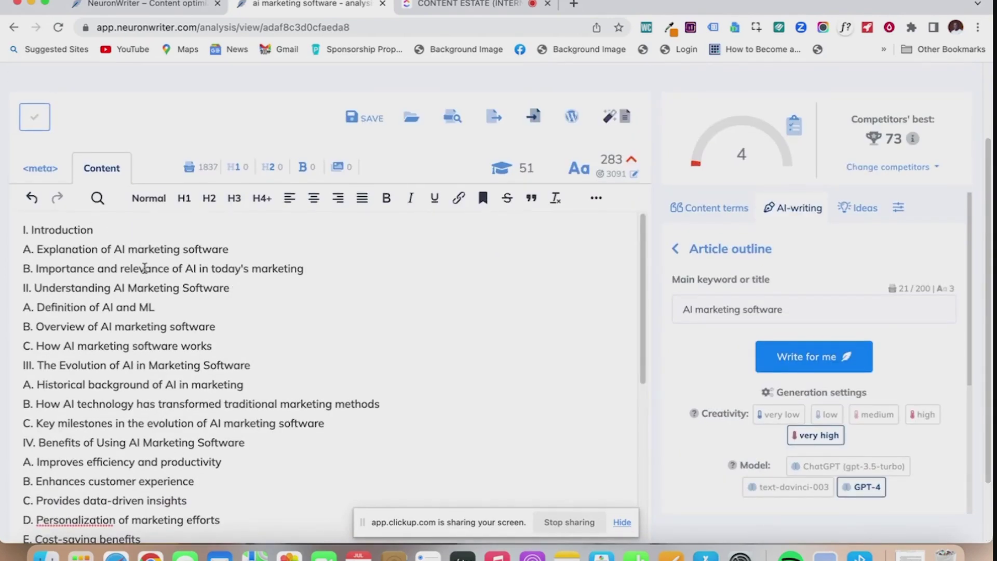
Add a blank line below the "I. Introduction" heading and make the heading bold
{"action": "scroll", "coordinate": [145, 268], "scroll_direction": "up", "scroll_amount": 1}
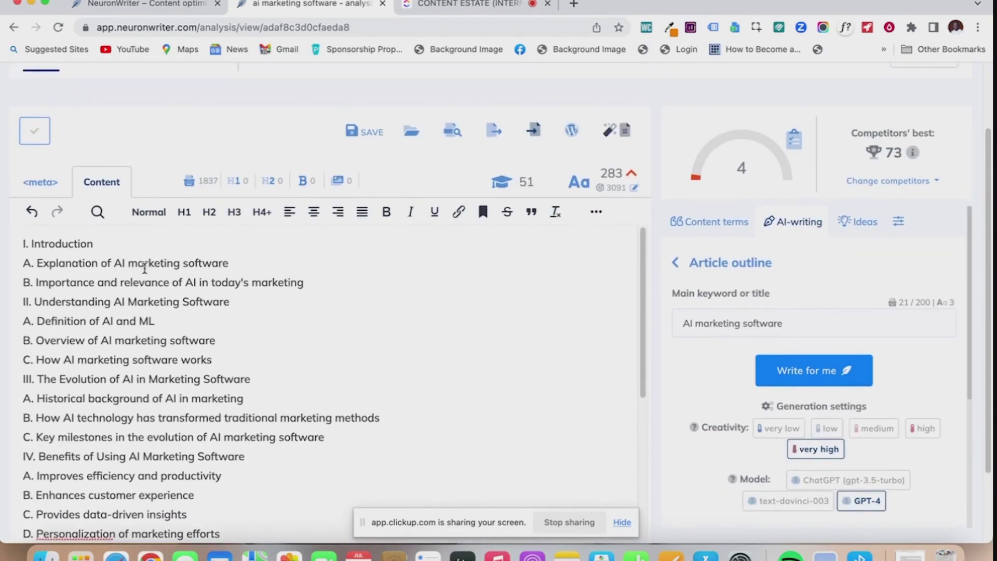
{"action": "scroll", "coordinate": [145, 268], "scroll_direction": "up", "scroll_amount": 2}
{"action": "scroll", "coordinate": [145, 267], "scroll_direction": "down", "scroll_amount": 3}
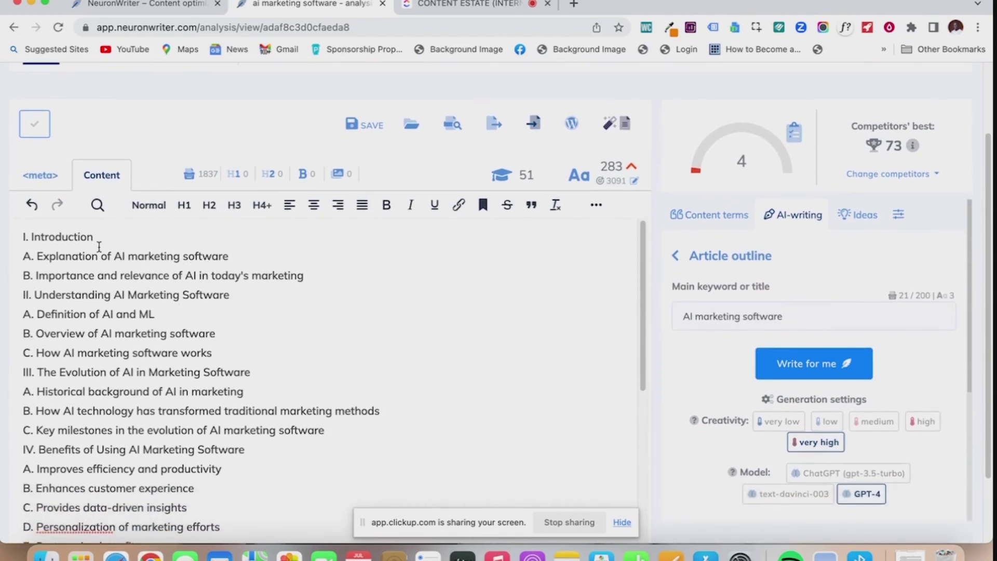
{"action": "key", "text": "Return"}
{"action": "left_click_drag", "start_coordinate": [95, 238], "coordinate": [7, 245]}
{"action": "key", "text": "ctrl+b"}
{"action": "key", "text": "Right"}
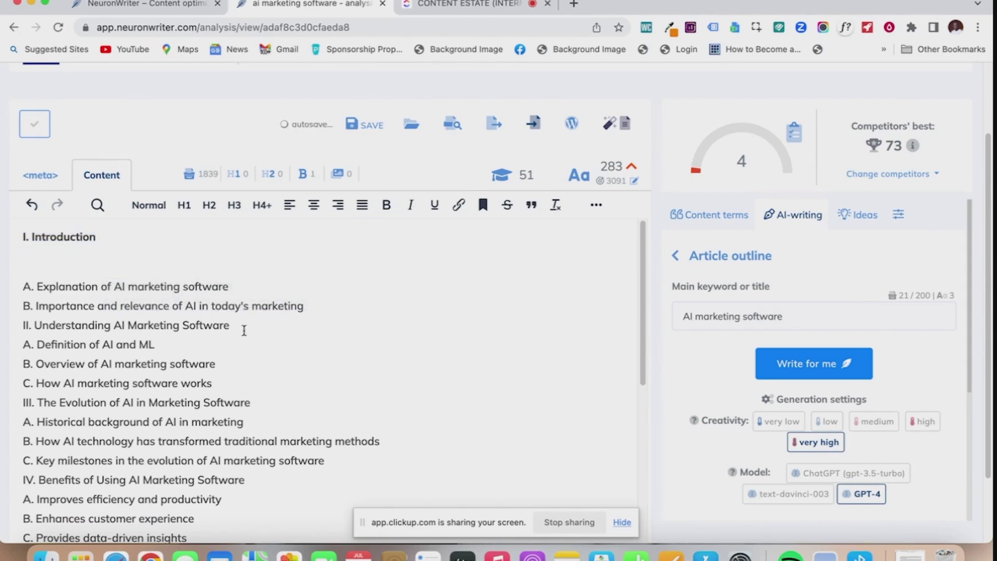
Insert blank lines in the outline before "III. The Evolution of AI in Marketing Software" and "IV. Benefits of Using AI Marketing Software"
{"action": "key", "text": "Down"}
{"action": "key", "text": "Return"}
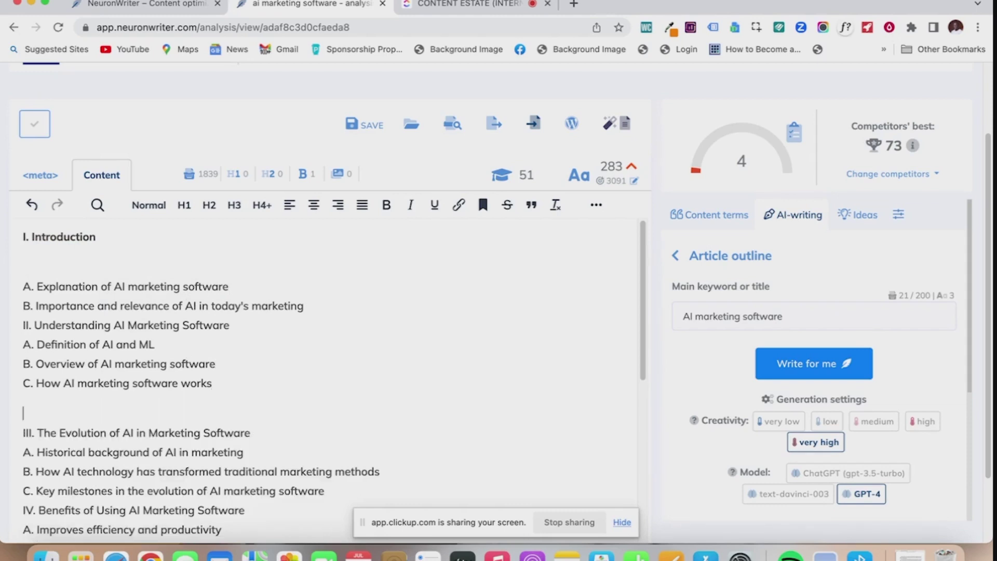
{"action": "scroll", "coordinate": [258, 435], "scroll_direction": "down", "scroll_amount": 3}
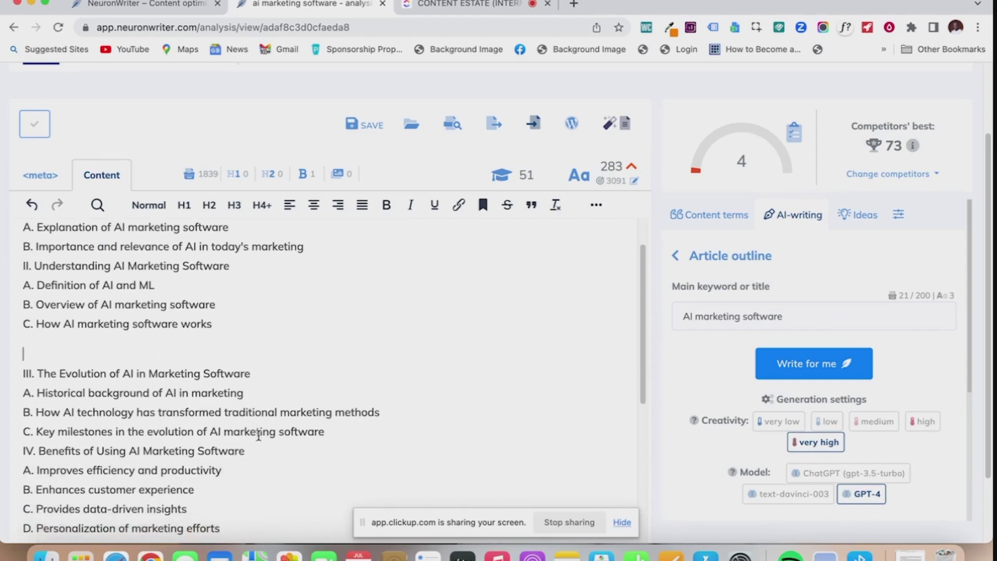
{"action": "left_click", "coordinate": [323, 420]}
{"action": "key", "text": "Return"}
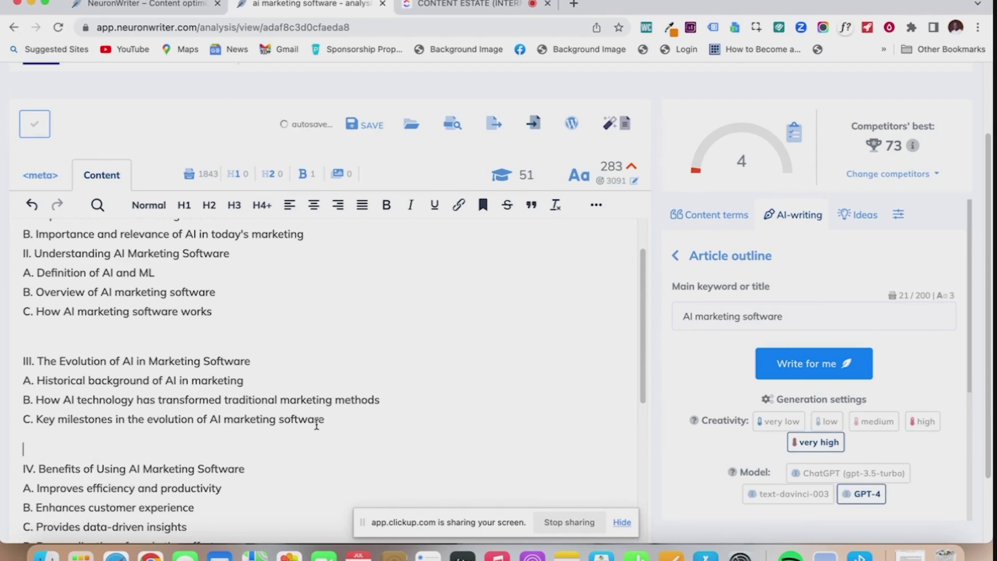
{"action": "scroll", "coordinate": [317, 424], "scroll_direction": "down", "scroll_amount": 2}
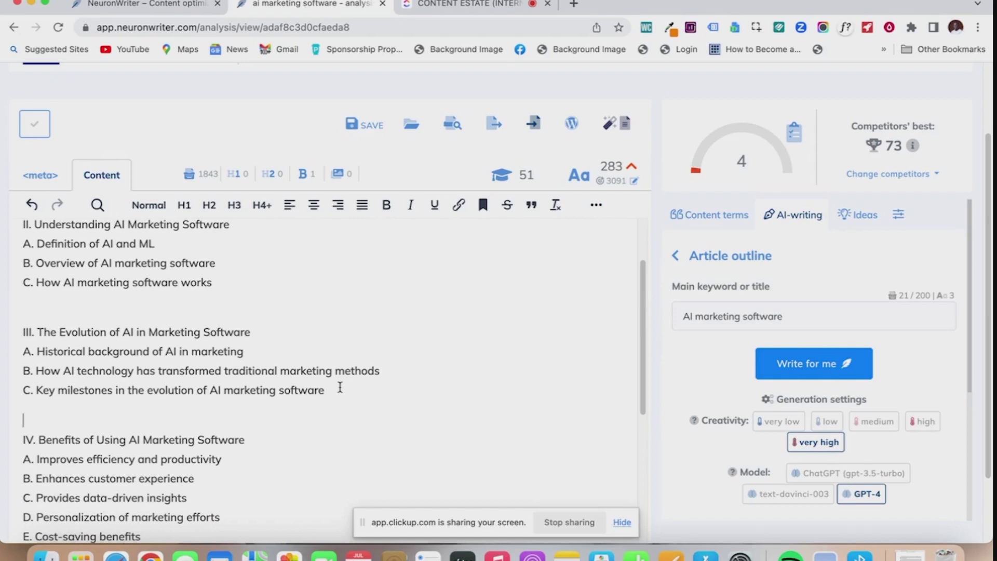
Open the competitors' structure overview in the TOP Analysis, and switch its H3 headers off and on again
{"action": "scroll", "coordinate": [367, 383], "scroll_direction": "up", "scroll_amount": 5}
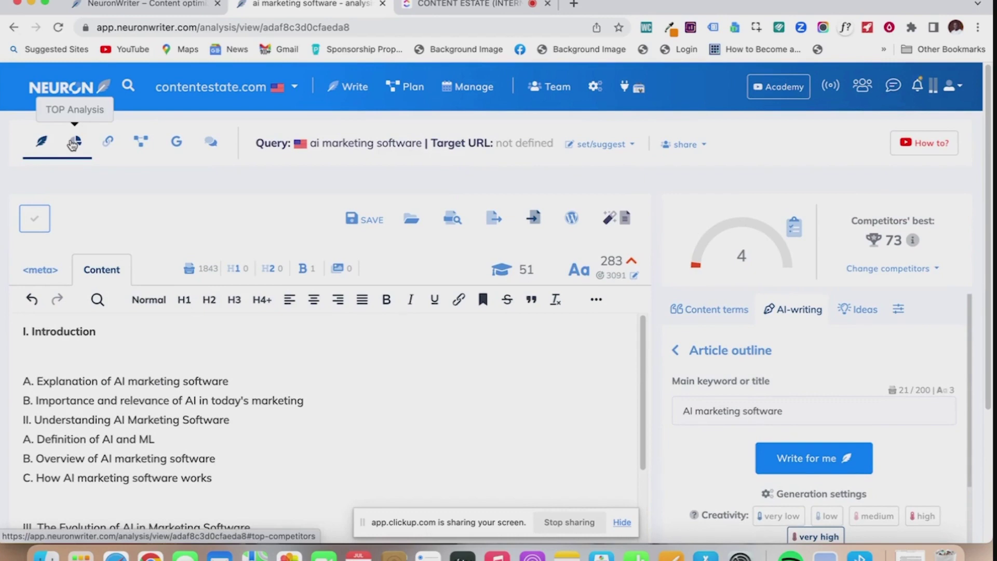
{"action": "left_click", "coordinate": [73, 144]}
{"action": "scroll", "coordinate": [217, 204], "scroll_direction": "down", "scroll_amount": 1}
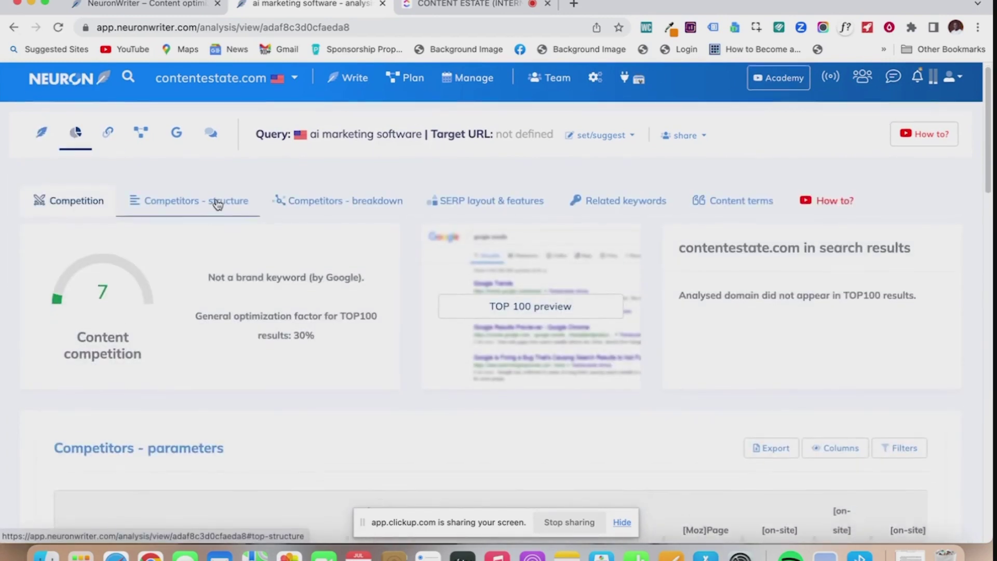
{"action": "left_click", "coordinate": [218, 203]}
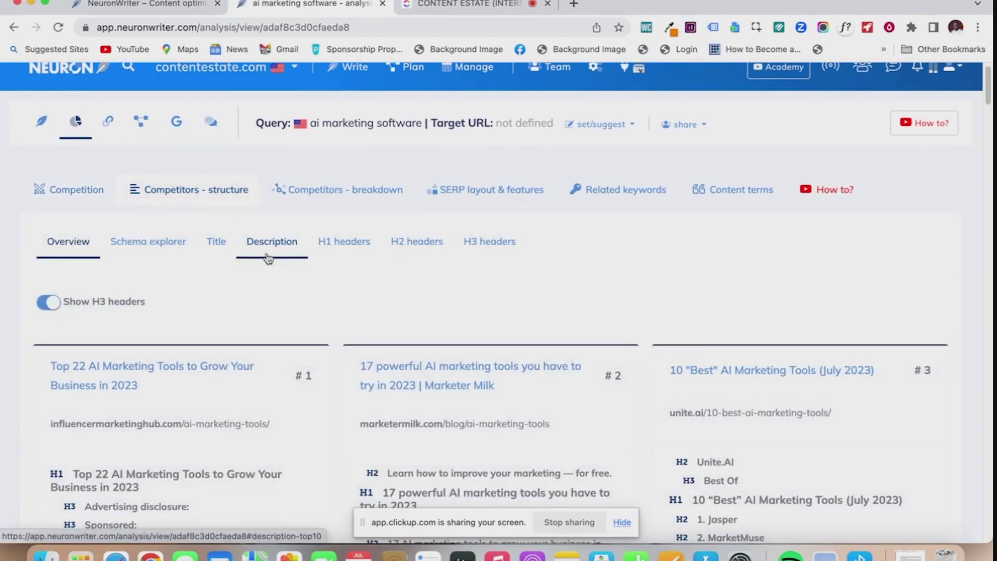
{"action": "scroll", "coordinate": [228, 298], "scroll_direction": "down", "scroll_amount": 5}
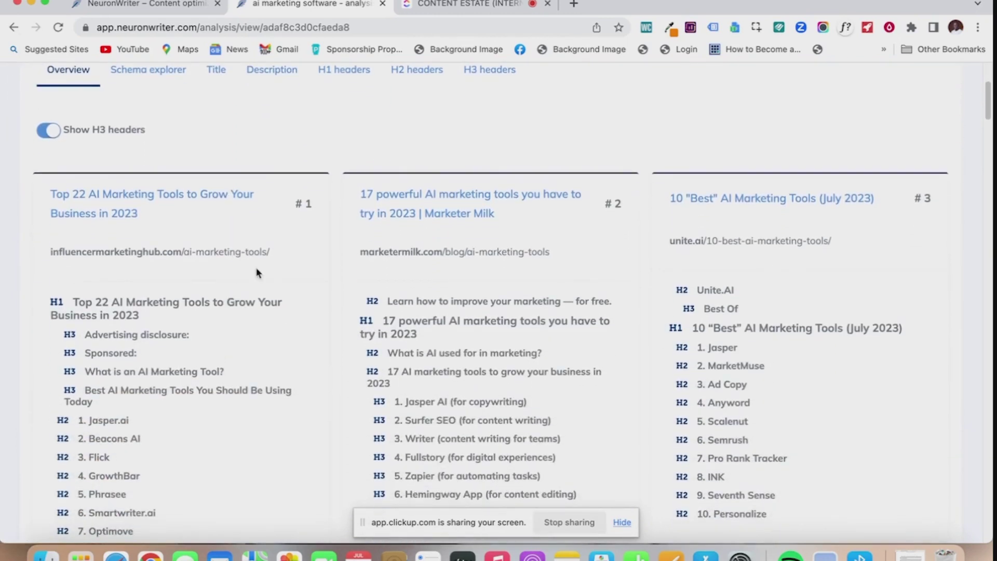
{"action": "scroll", "coordinate": [234, 277], "scroll_direction": "up", "scroll_amount": 2}
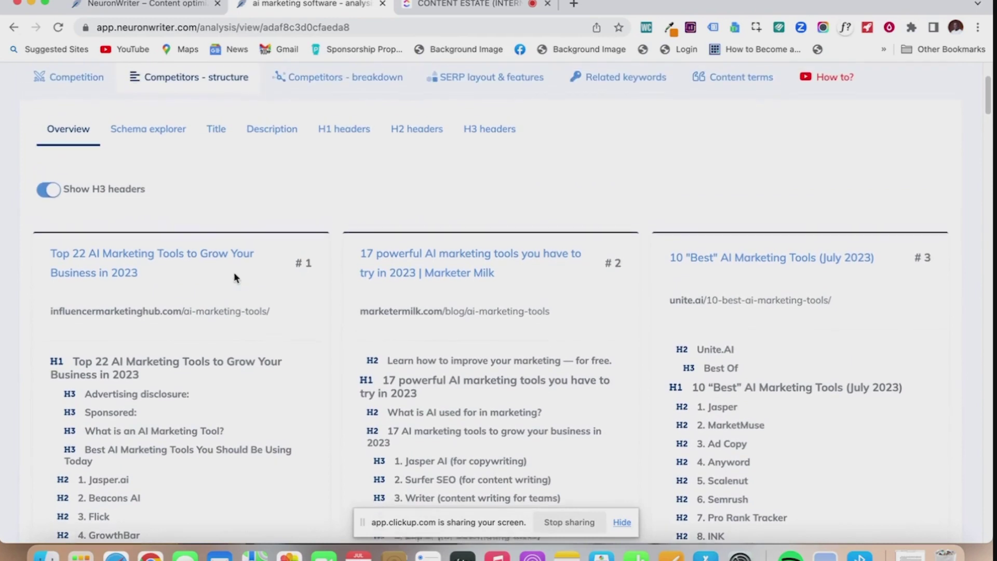
{"action": "left_click", "coordinate": [46, 198]}
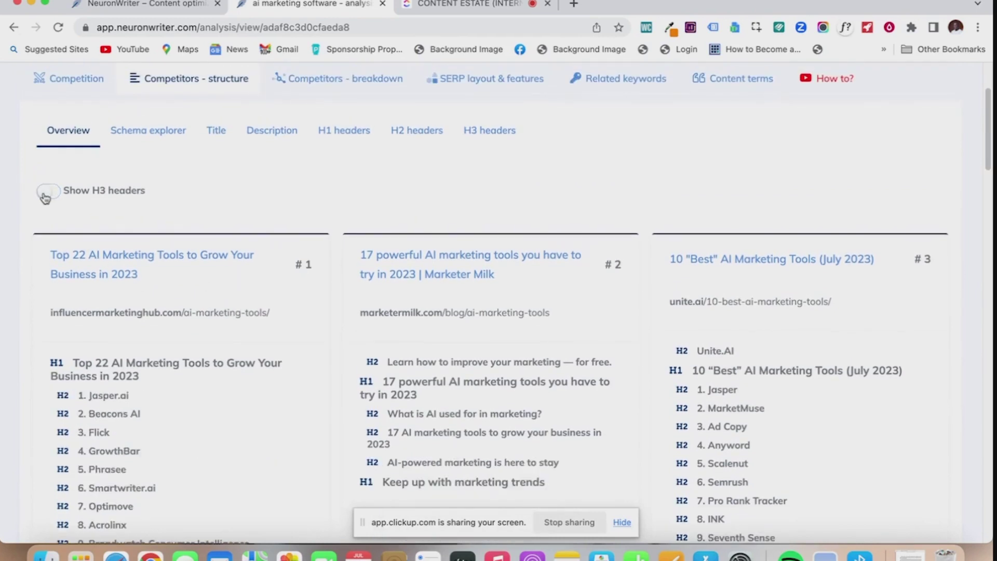
{"action": "left_click", "coordinate": [46, 197]}
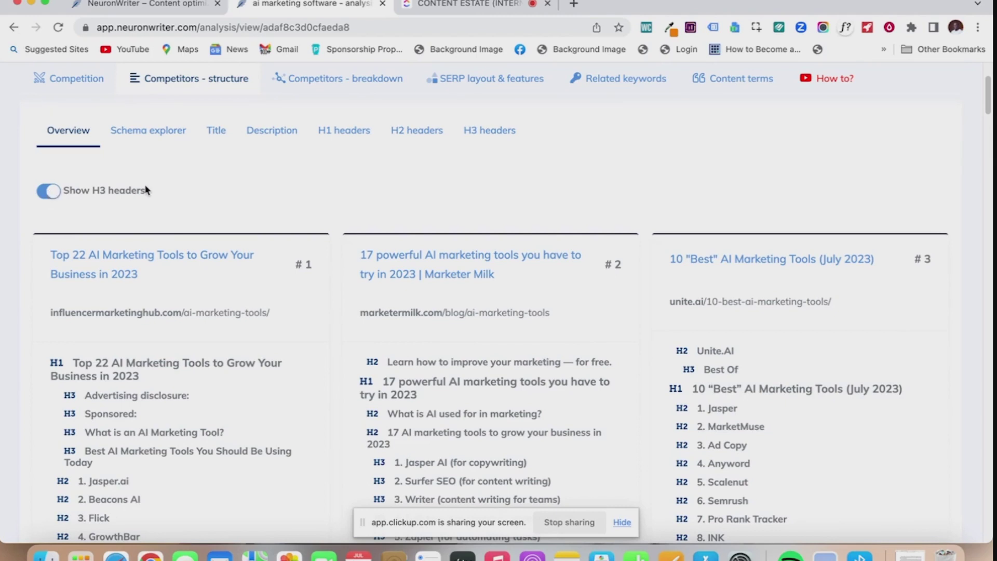
Examine and compare the heading outlines of the top-ranking competitor articles, from rank 1 to rank 6
{"action": "scroll", "coordinate": [147, 190], "scroll_direction": "down", "scroll_amount": 1}
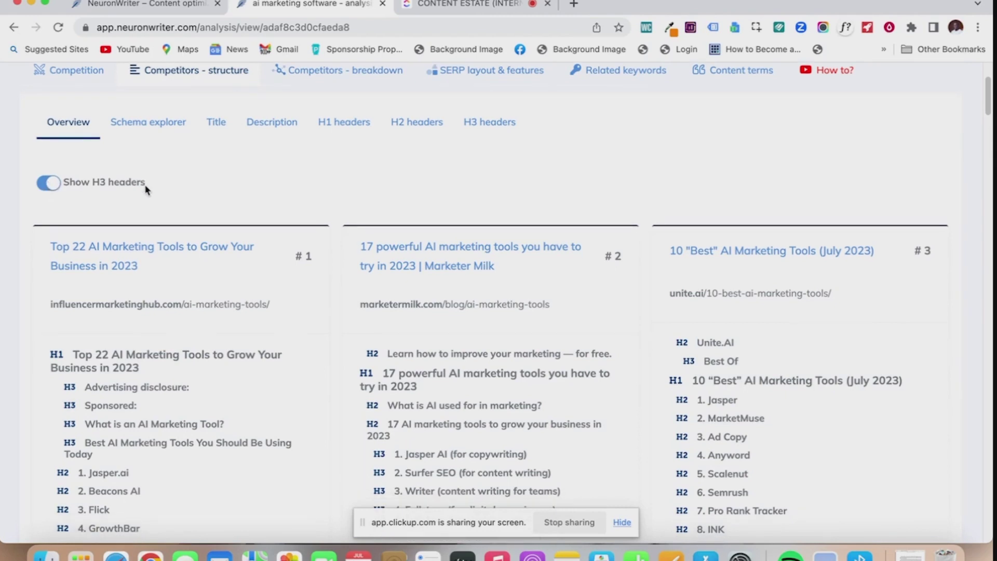
{"action": "scroll", "coordinate": [147, 190], "scroll_direction": "down", "scroll_amount": 5}
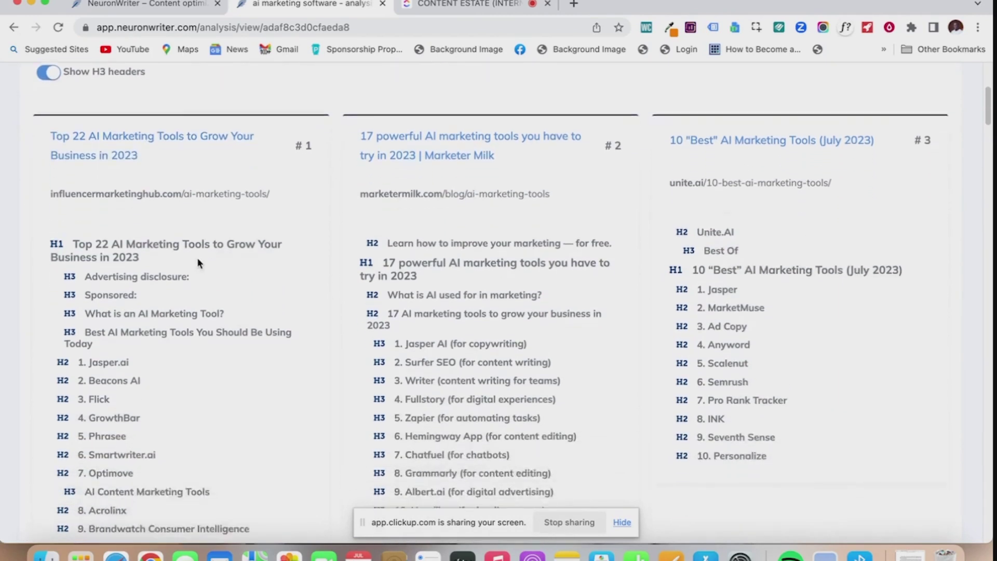
{"action": "scroll", "coordinate": [80, 171], "scroll_direction": "up", "scroll_amount": 1}
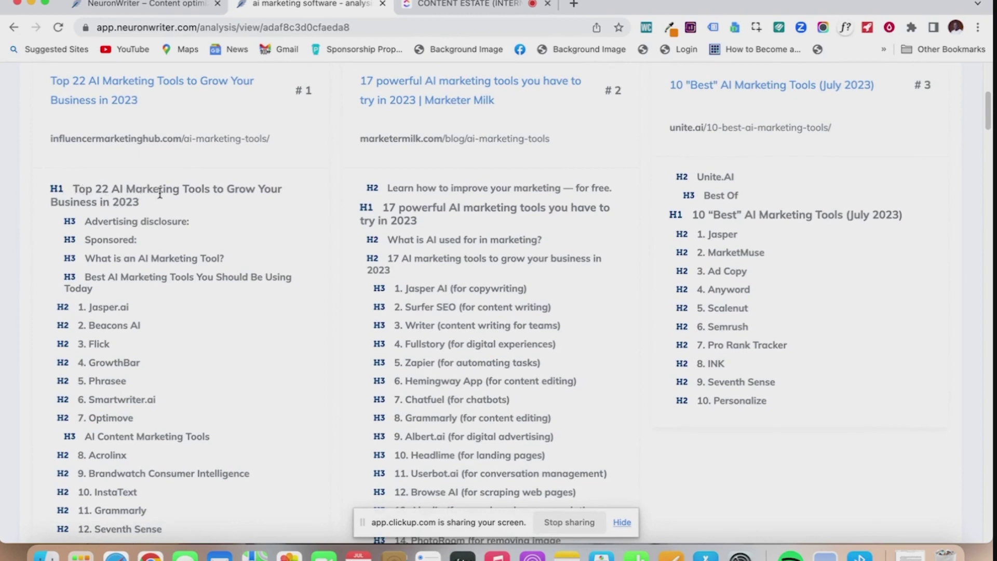
{"action": "scroll", "coordinate": [160, 192], "scroll_direction": "down", "scroll_amount": 3}
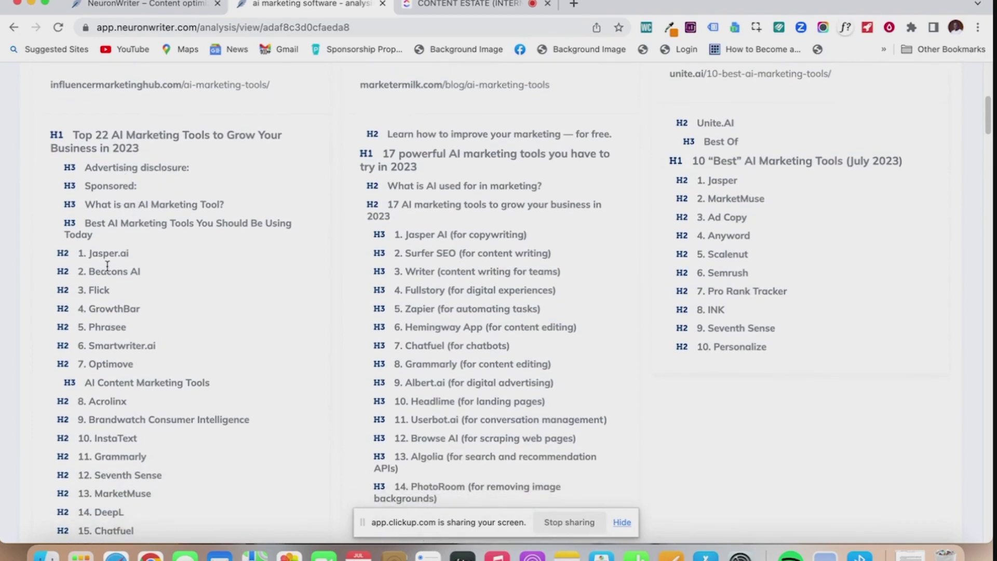
{"action": "scroll", "coordinate": [122, 419], "scroll_direction": "up", "scroll_amount": 1}
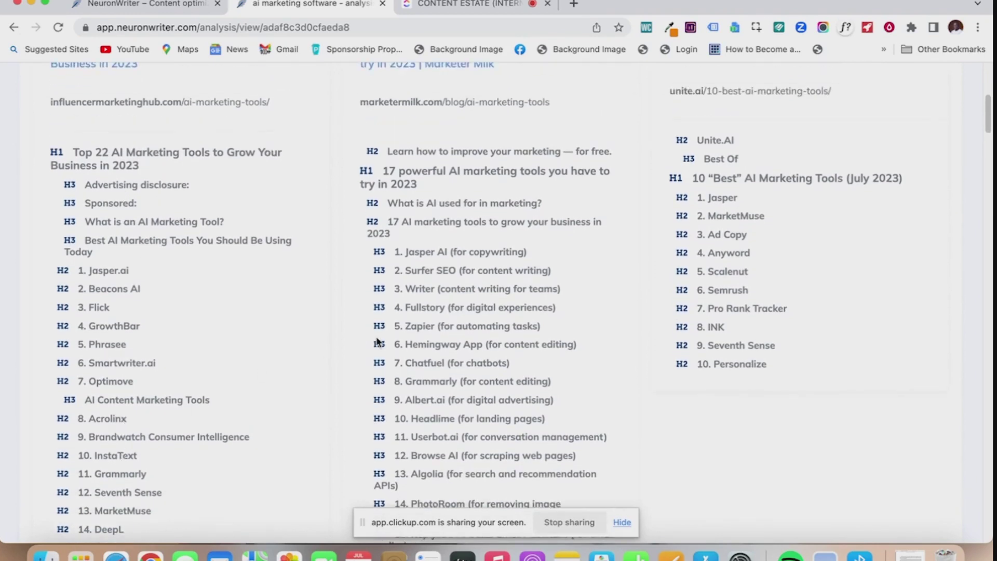
{"action": "scroll", "coordinate": [378, 342], "scroll_direction": "up", "scroll_amount": 3}
{"action": "scroll", "coordinate": [378, 342], "scroll_direction": "down", "scroll_amount": 3}
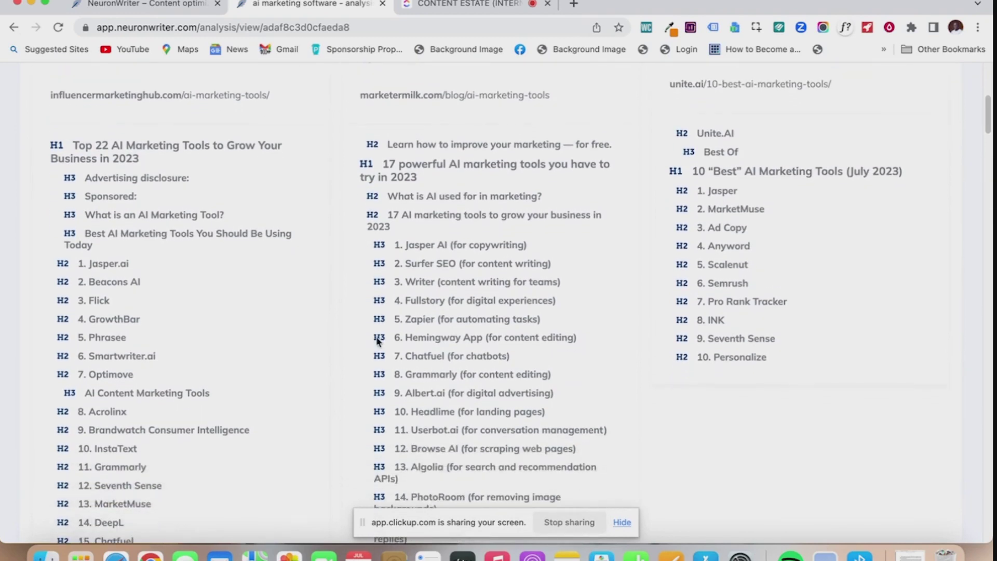
{"action": "scroll", "coordinate": [699, 274], "scroll_direction": "down", "scroll_amount": 10}
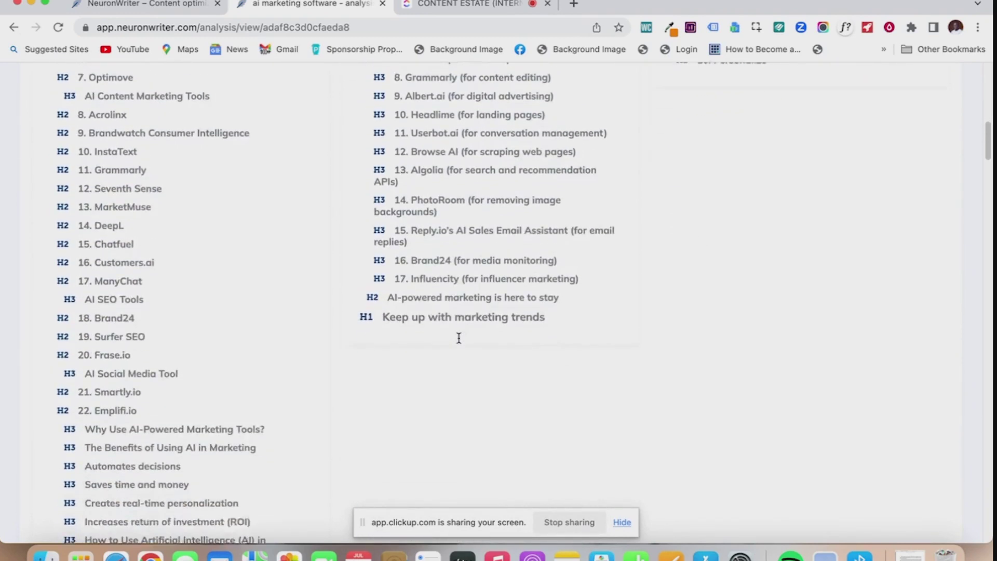
{"action": "scroll", "coordinate": [459, 338], "scroll_direction": "down", "scroll_amount": 10}
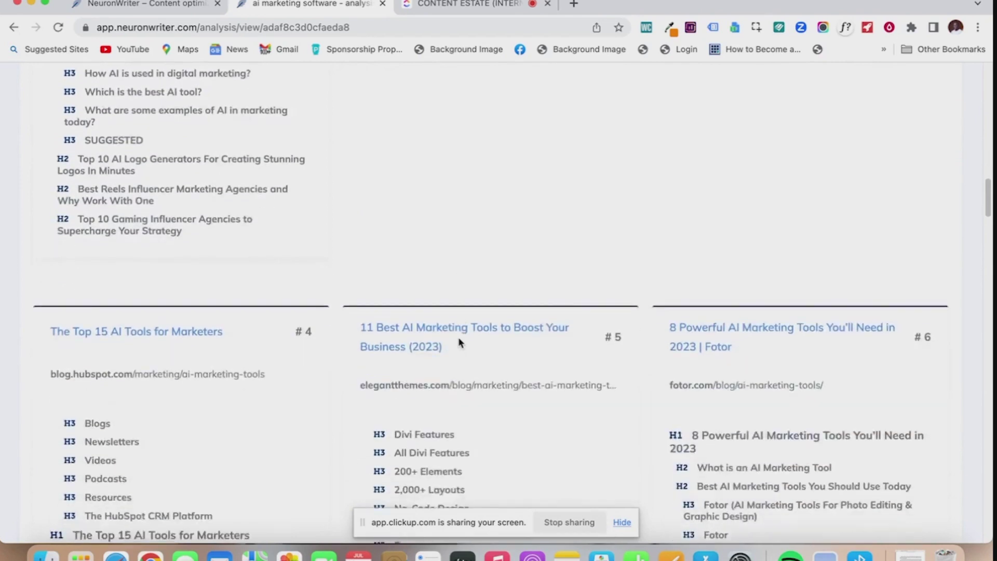
{"action": "scroll", "coordinate": [458, 340], "scroll_direction": "down", "scroll_amount": 4}
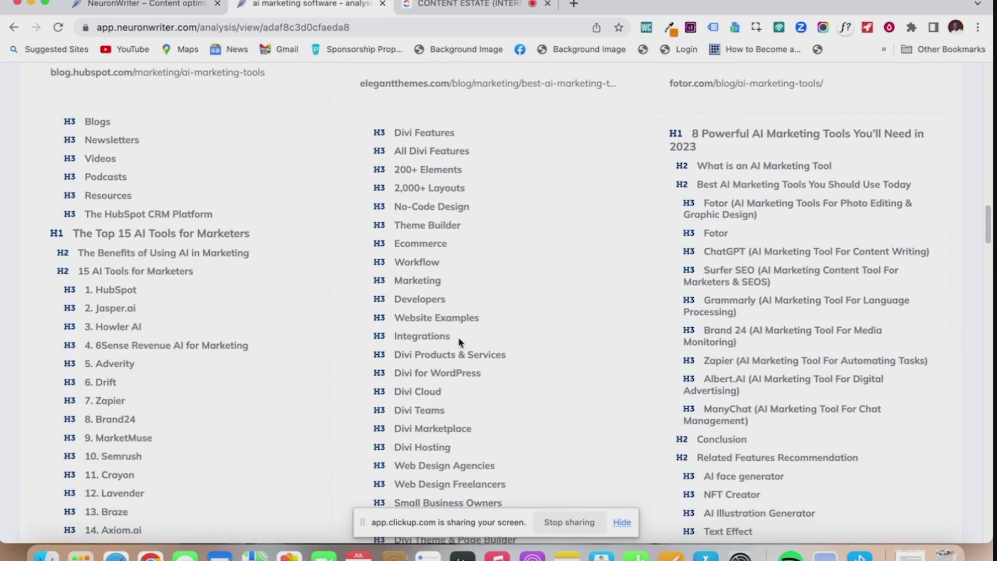
{"action": "scroll", "coordinate": [459, 342], "scroll_direction": "up", "scroll_amount": 9}
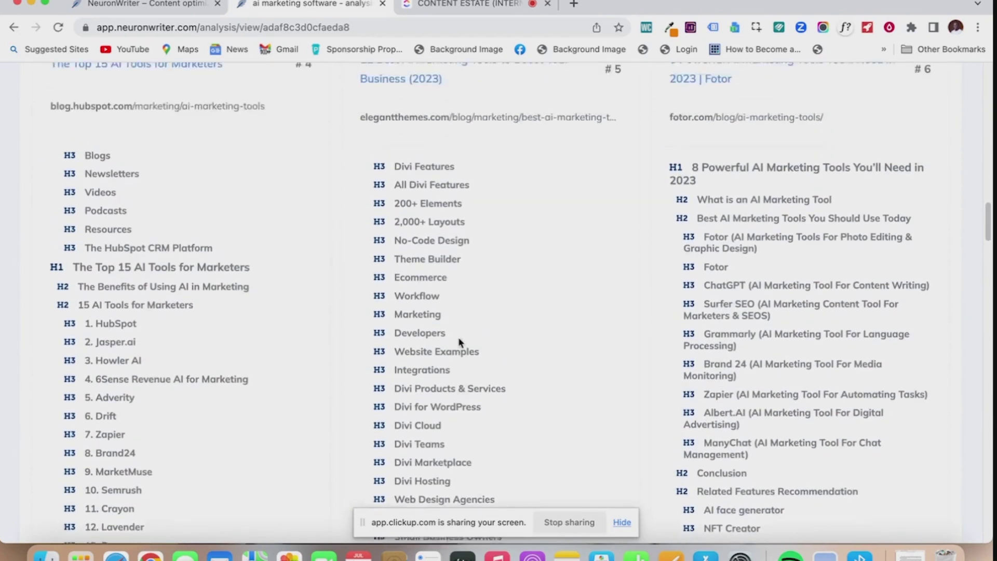
{"action": "scroll", "coordinate": [458, 343], "scroll_direction": "up", "scroll_amount": 15}
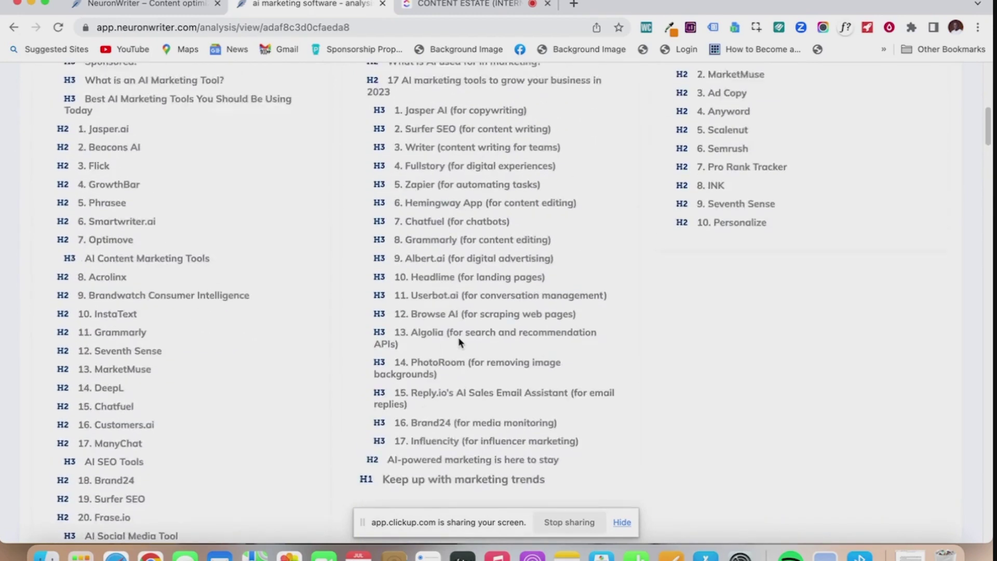
{"action": "scroll", "coordinate": [414, 339], "scroll_direction": "up", "scroll_amount": 3}
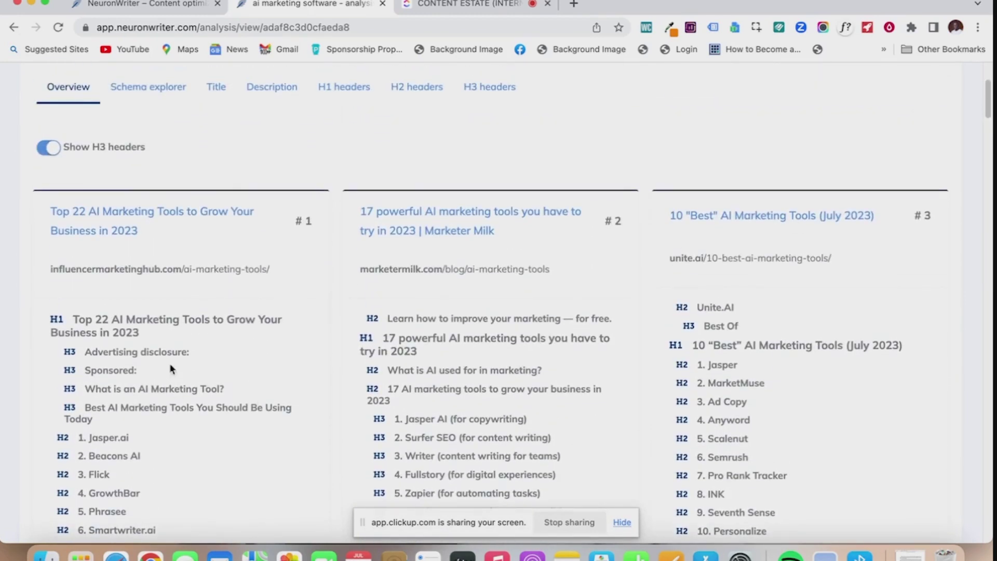
{"action": "scroll", "coordinate": [169, 338], "scroll_direction": "up", "scroll_amount": 1}
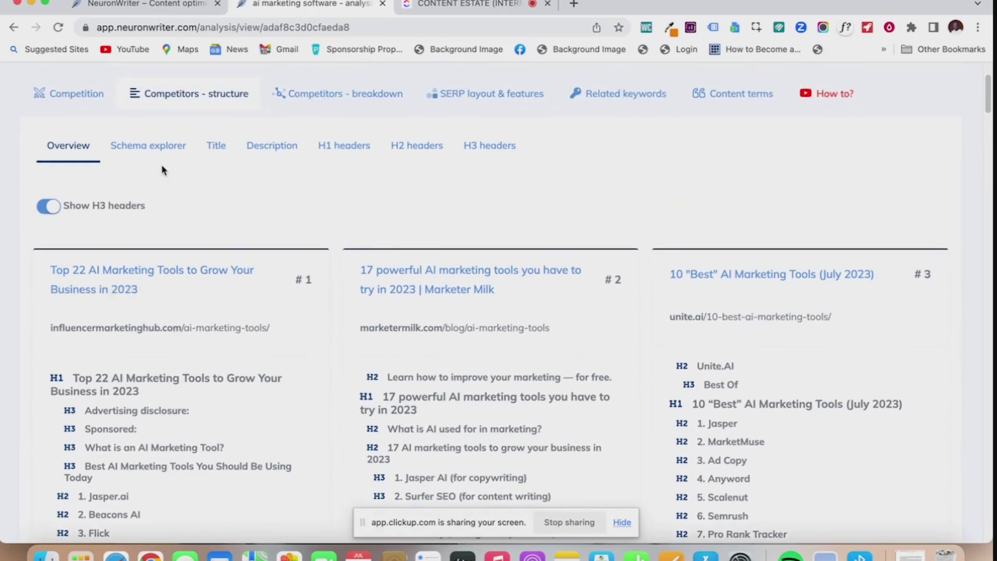
Review the competitors' titles, meta descriptions and H1, H2 and H3 headers, and return to the content editor
{"action": "scroll", "coordinate": [204, 225], "scroll_direction": "up", "scroll_amount": 1}
{"action": "left_click", "coordinate": [216, 194]}
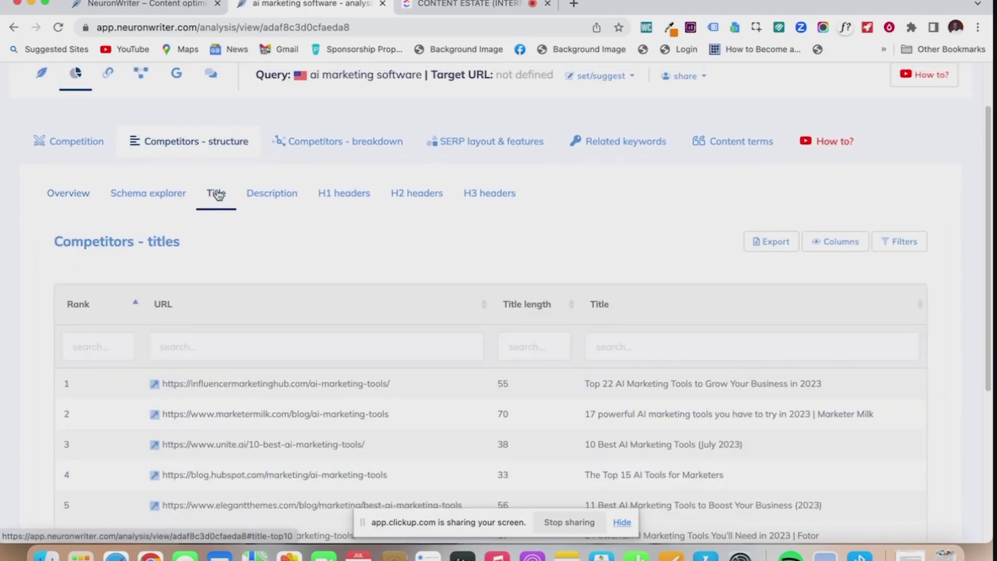
{"action": "left_click", "coordinate": [262, 194]}
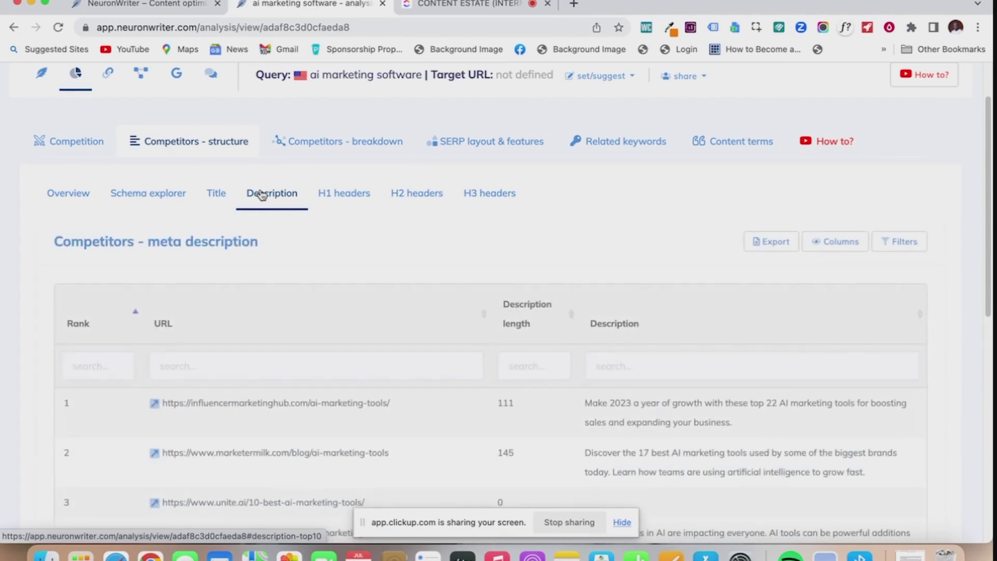
{"action": "left_click", "coordinate": [342, 196]}
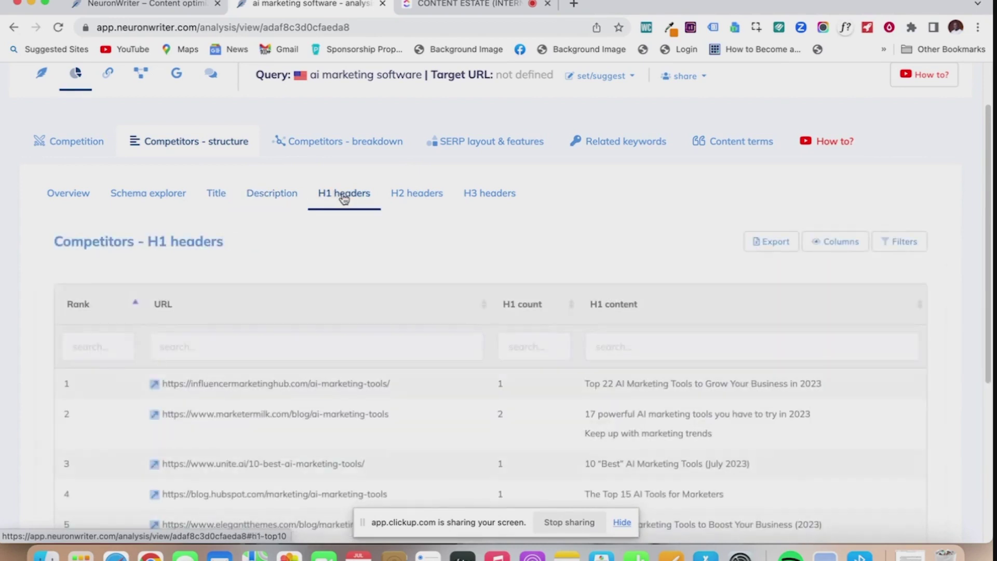
{"action": "left_click", "coordinate": [413, 192]}
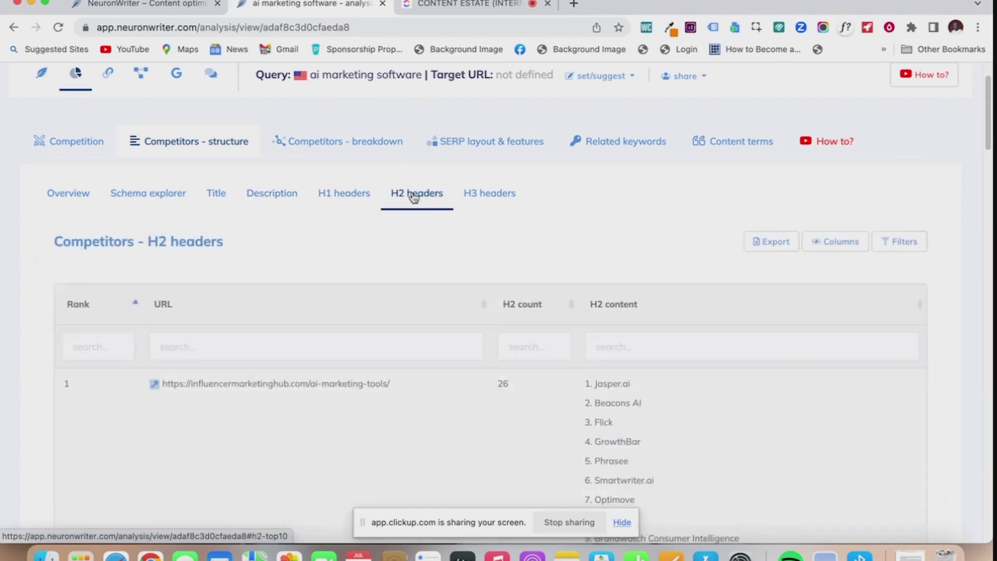
{"action": "left_click", "coordinate": [484, 196]}
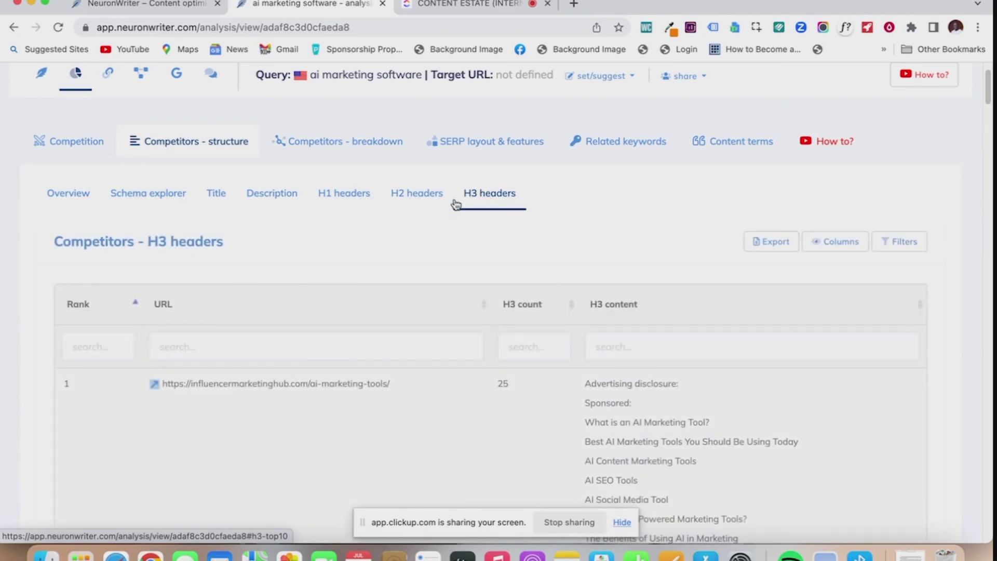
{"action": "scroll", "coordinate": [456, 203], "scroll_direction": "down", "scroll_amount": 2}
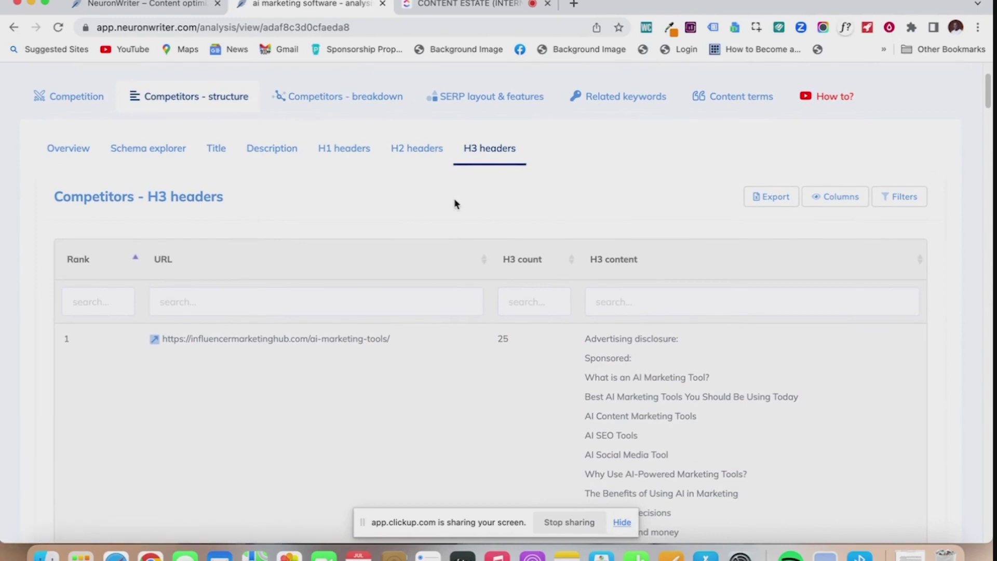
{"action": "scroll", "coordinate": [453, 198], "scroll_direction": "up", "scroll_amount": 5}
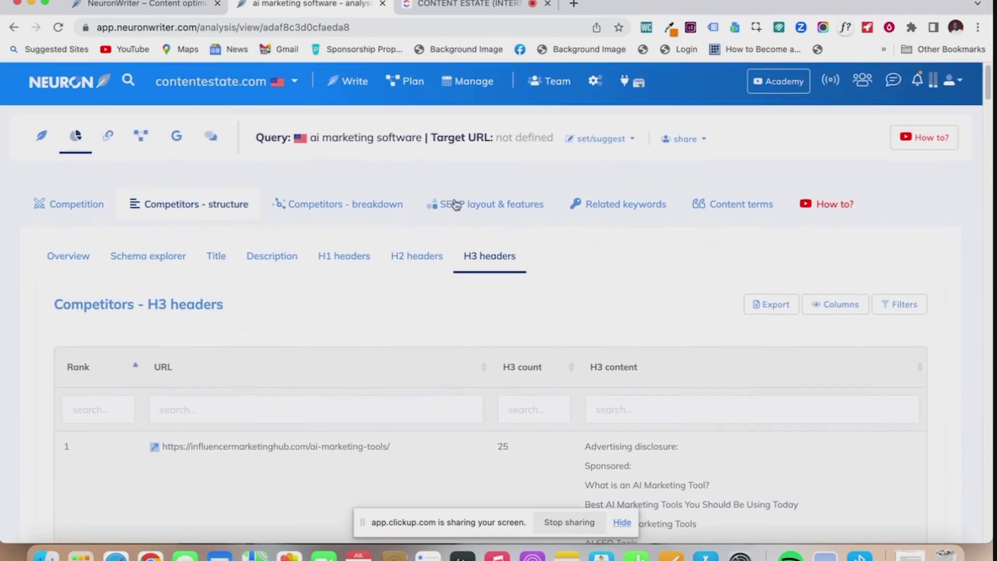
{"action": "left_click", "coordinate": [50, 139]}
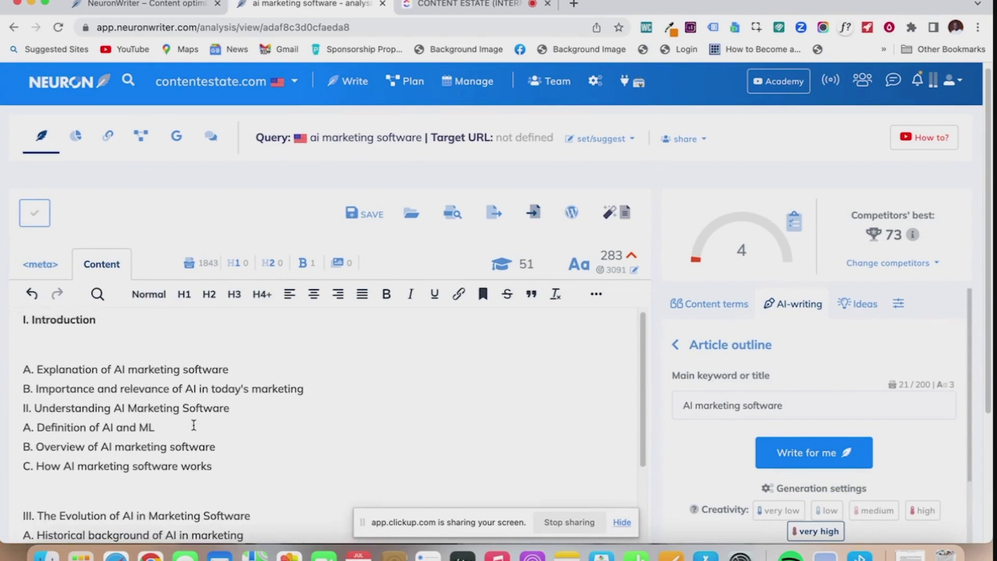
Return to the standard AI-writing templates and view the AI writing options for the line "A. Explanation of AI marketing software"
{"action": "left_click", "coordinate": [102, 323]}
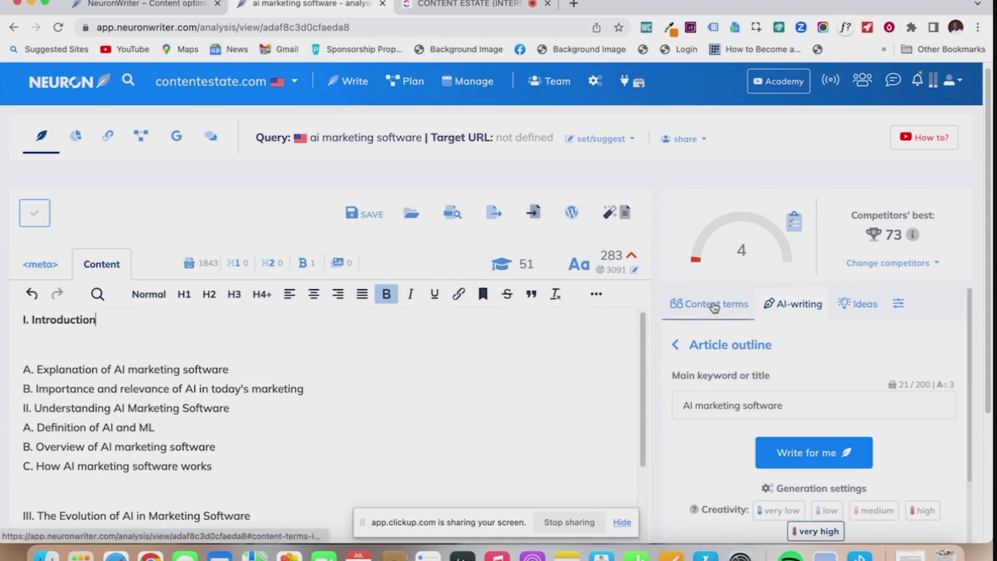
{"action": "left_click", "coordinate": [675, 345]}
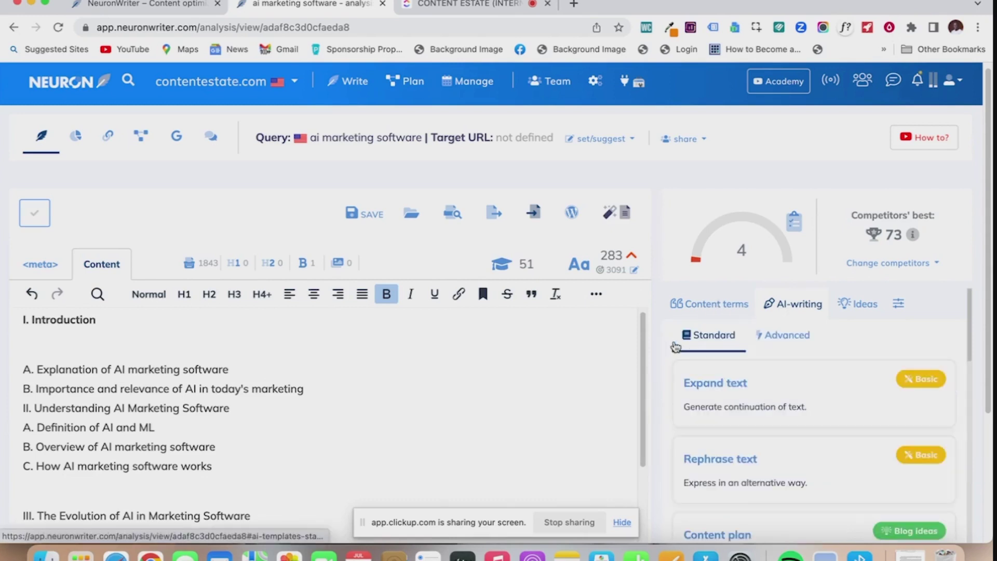
{"action": "scroll", "coordinate": [741, 408], "scroll_direction": "down", "scroll_amount": 1}
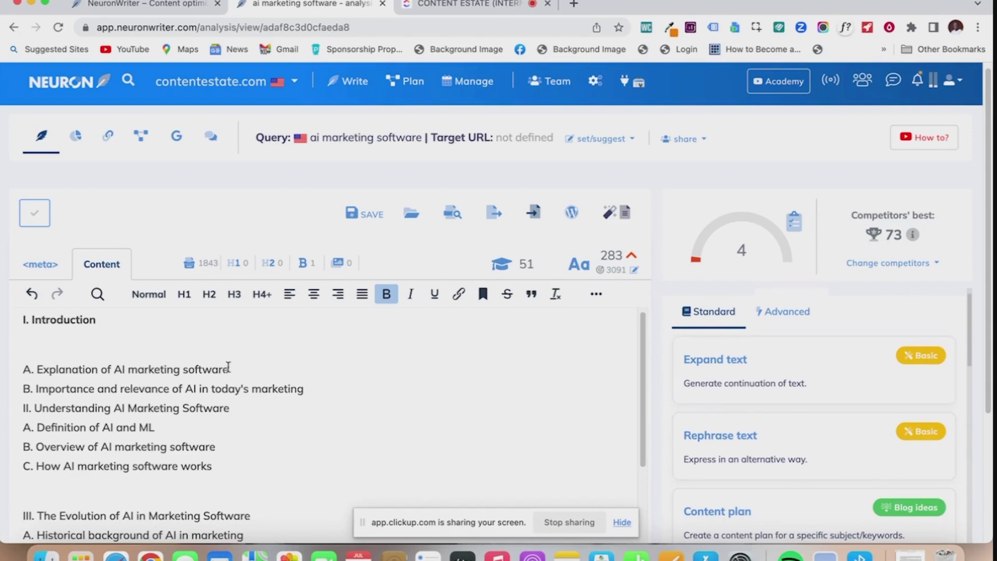
{"action": "left_click_drag", "start_coordinate": [230, 369], "coordinate": [20, 373]}
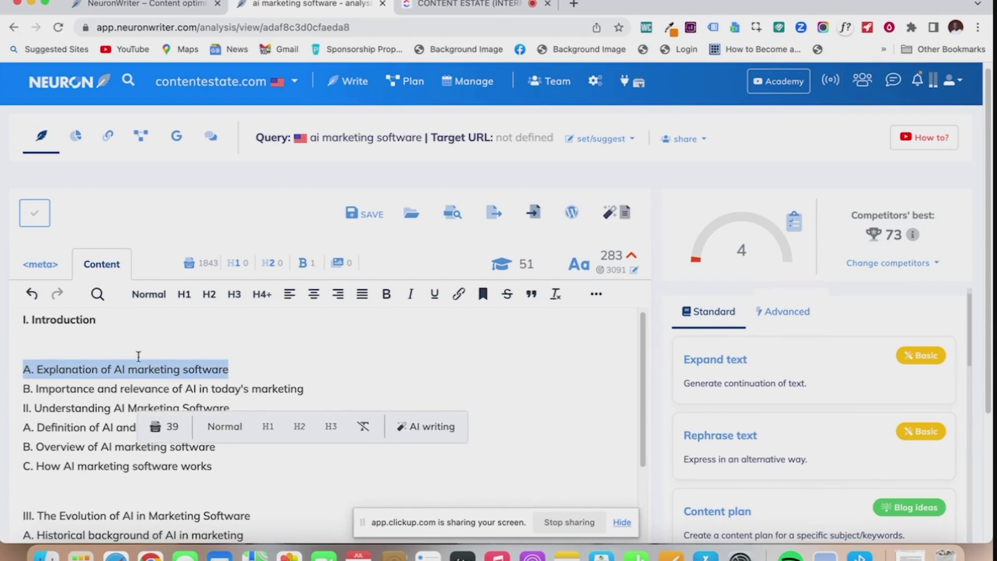
{"action": "left_click", "coordinate": [408, 426]}
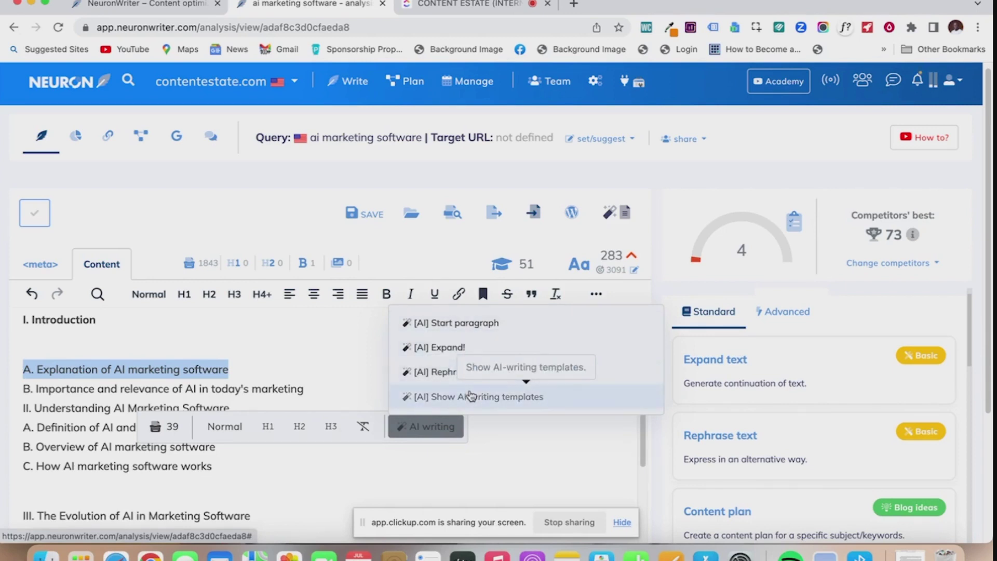
{"action": "left_click", "coordinate": [273, 366]}
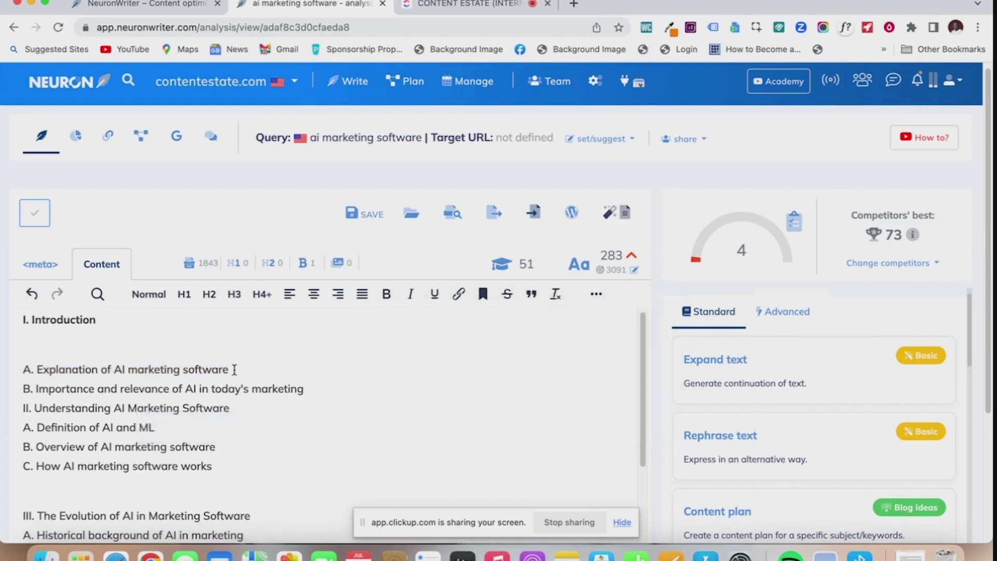
Insert blank lines below "A. Explanation of AI marketing software" in the outline
{"action": "key", "text": "Return"}
{"action": "key", "text": "Return"}
{"action": "key", "text": "Return"}
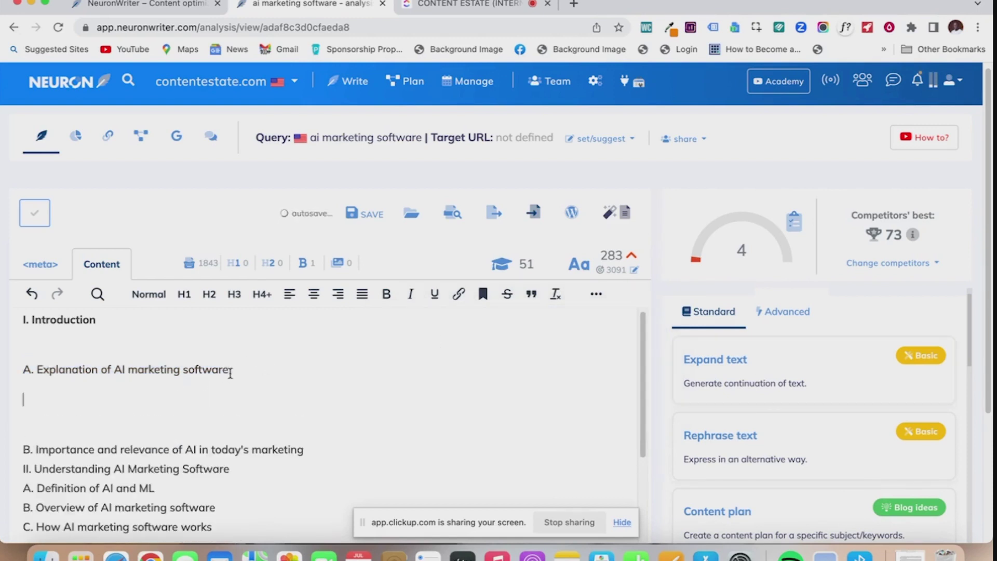
Start an AI paragraph from the line "A. Explanation of AI marketing software" and shorten its heading to "Explanation of AI marketing software"
{"action": "left_click_drag", "start_coordinate": [230, 372], "coordinate": [22, 370]}
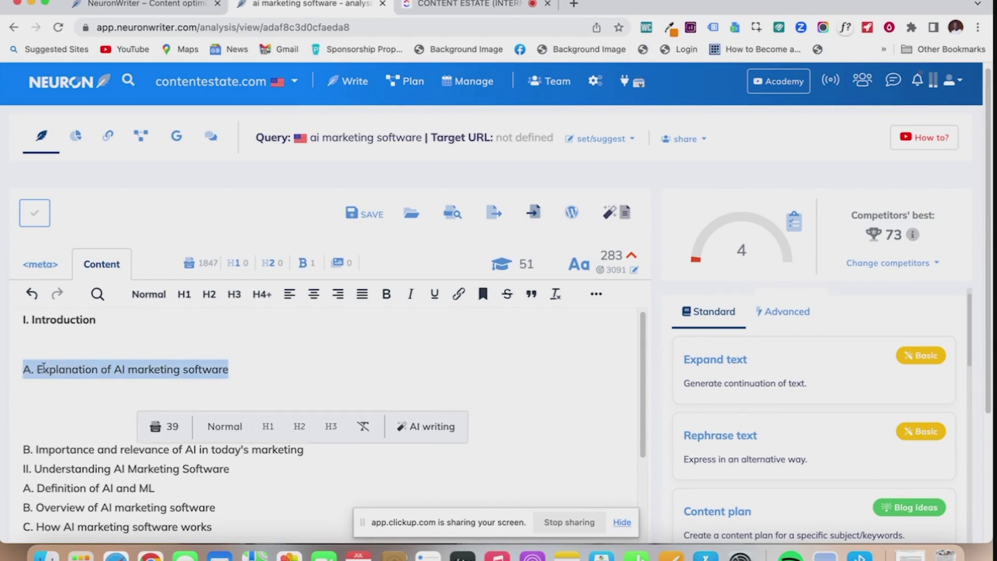
{"action": "left_click", "coordinate": [406, 427]}
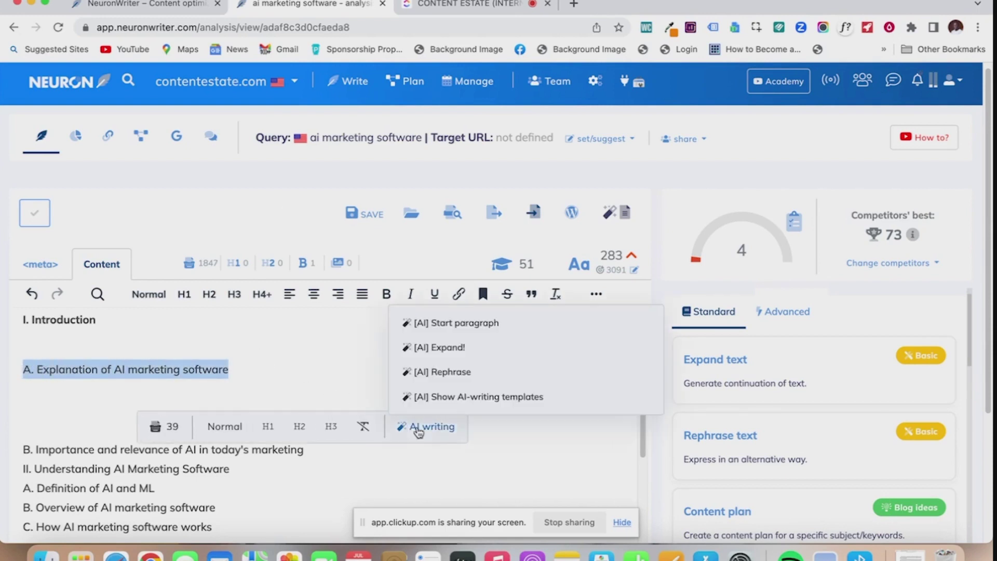
{"action": "left_click", "coordinate": [488, 333]}
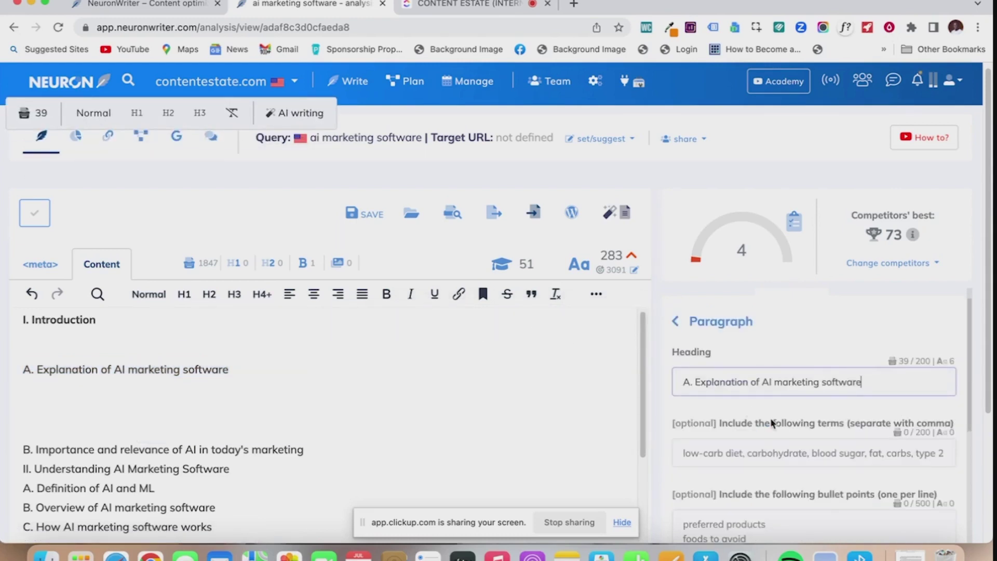
{"action": "scroll", "coordinate": [771, 418], "scroll_direction": "down", "scroll_amount": 1}
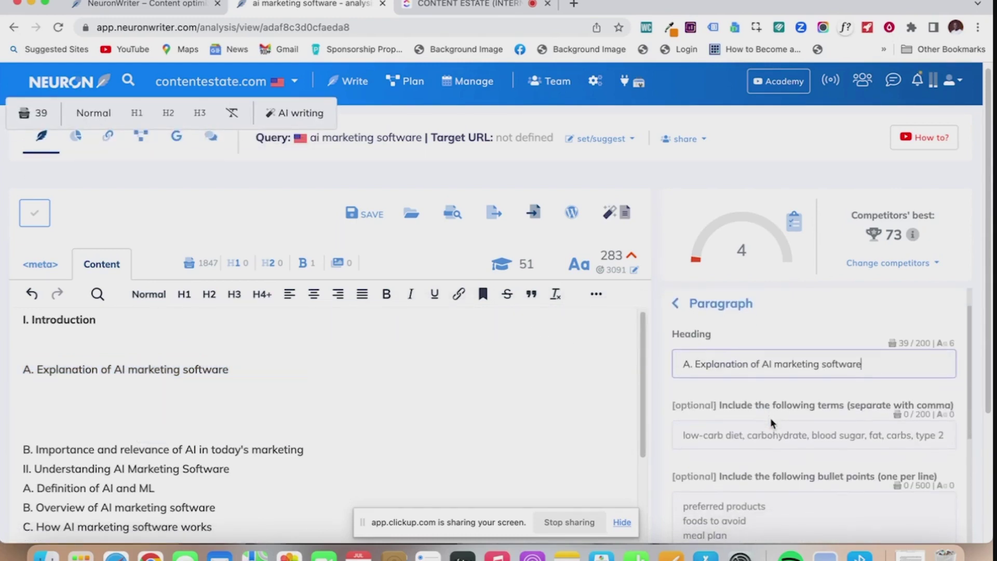
{"action": "scroll", "coordinate": [771, 417], "scroll_direction": "down", "scroll_amount": 1}
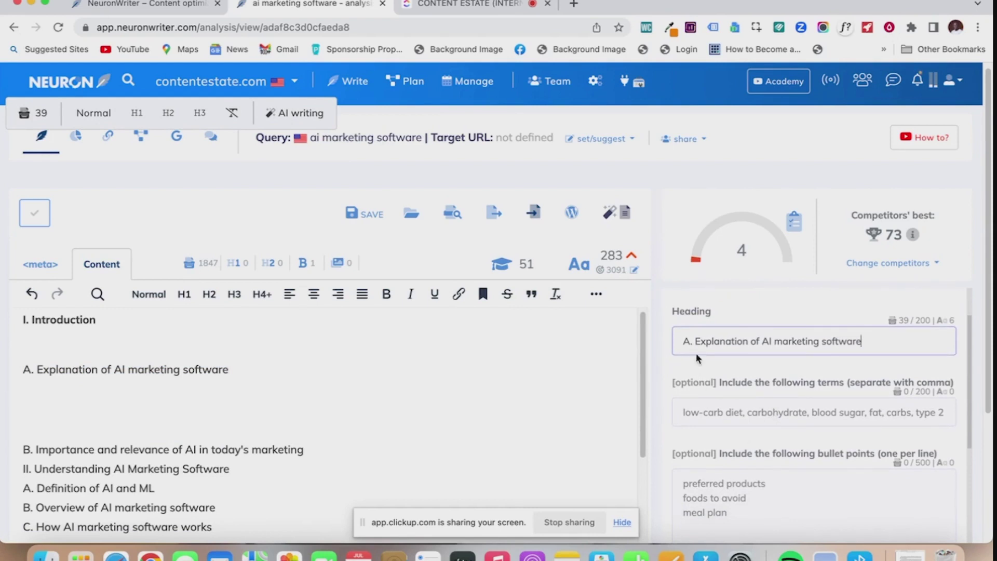
{"action": "left_click", "coordinate": [694, 341]}
{"action": "key", "text": "BackSpace"}
{"action": "key", "text": "BackSpace"}
{"action": "key", "text": "BackSpace"}
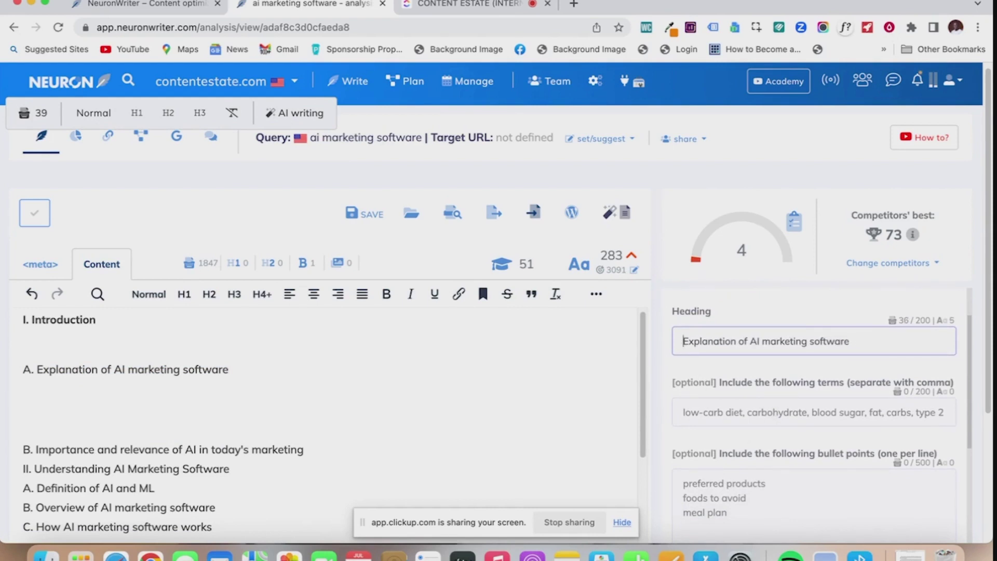
Review the Paragraph template's optional terms, bullet points and tone-of-voice choices, keeping the tone neutral
{"action": "scroll", "coordinate": [804, 384], "scroll_direction": "down", "scroll_amount": 1}
{"action": "scroll", "coordinate": [803, 383], "scroll_direction": "down", "scroll_amount": 1}
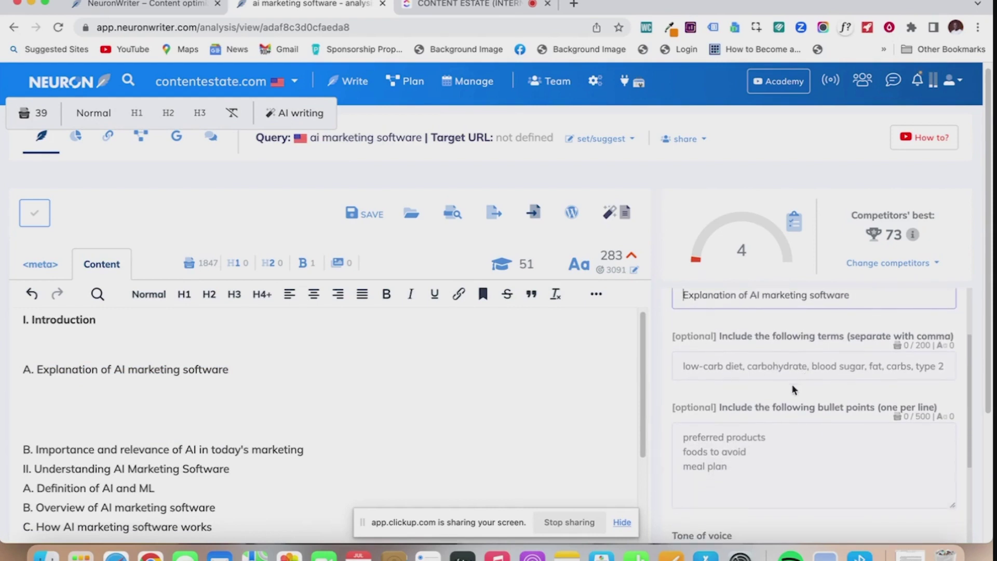
{"action": "scroll", "coordinate": [759, 445], "scroll_direction": "down", "scroll_amount": 1}
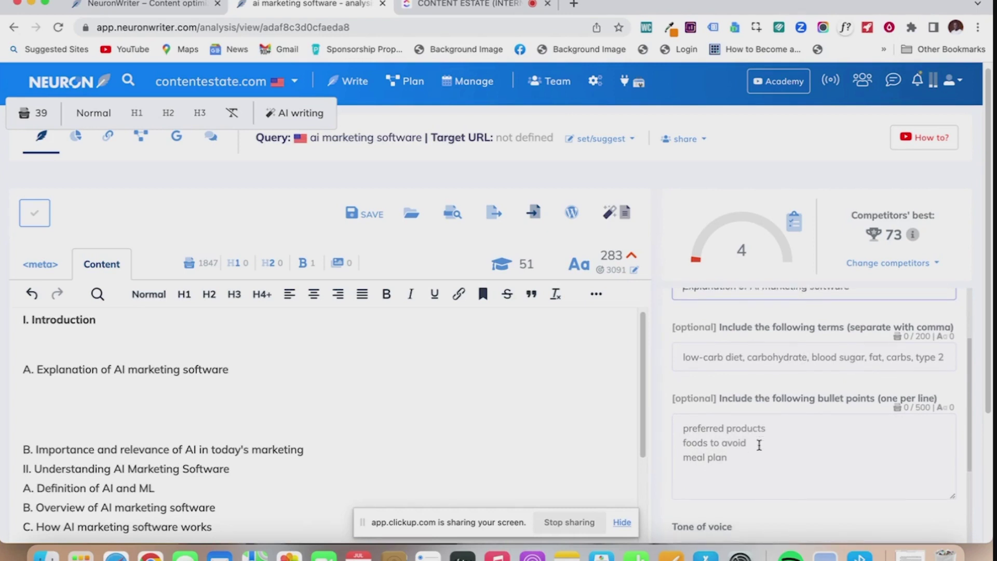
{"action": "scroll", "coordinate": [760, 445], "scroll_direction": "down", "scroll_amount": 2}
{"action": "left_click", "coordinate": [768, 406]}
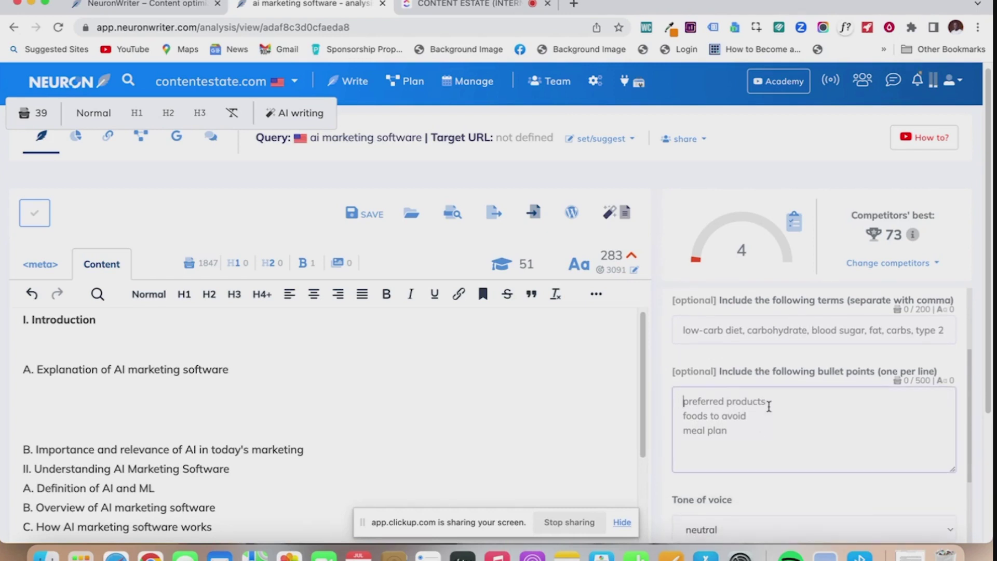
{"action": "scroll", "coordinate": [769, 406], "scroll_direction": "down", "scroll_amount": 3}
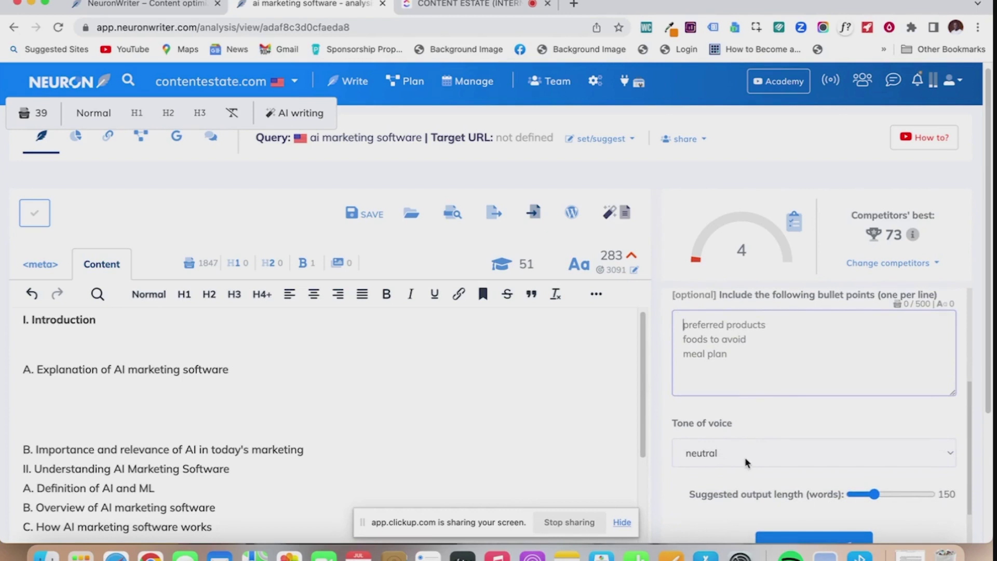
{"action": "scroll", "coordinate": [745, 458], "scroll_direction": "down", "scroll_amount": 2}
{"action": "left_click", "coordinate": [759, 416]}
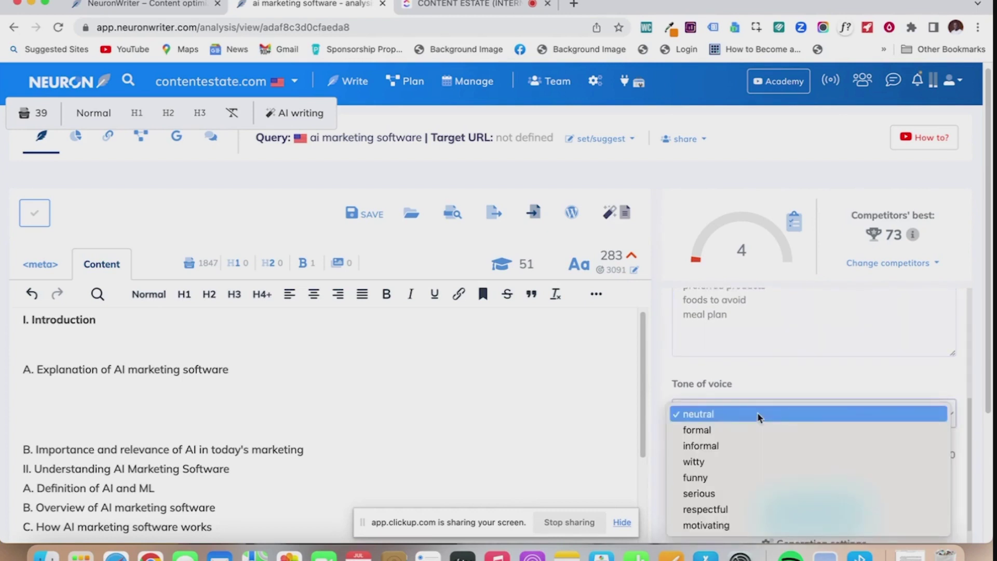
{"action": "left_click", "coordinate": [779, 386]}
{"action": "scroll", "coordinate": [778, 385], "scroll_direction": "down", "scroll_amount": 2}
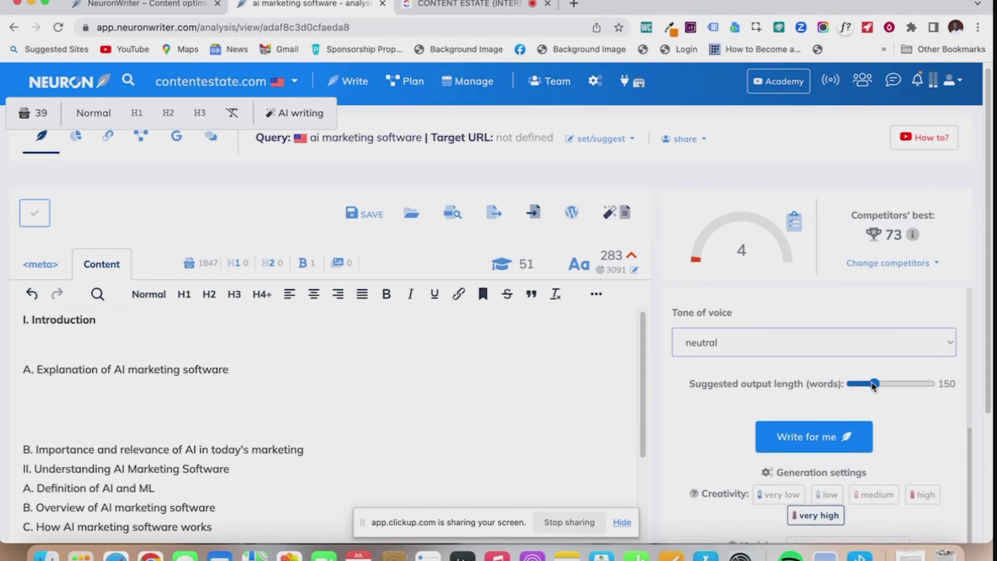
Set the suggested output length to 95 words and generate the paragraph with GPT-4 at very high creativity
{"action": "left_click_drag", "start_coordinate": [874, 385], "coordinate": [863, 388]}
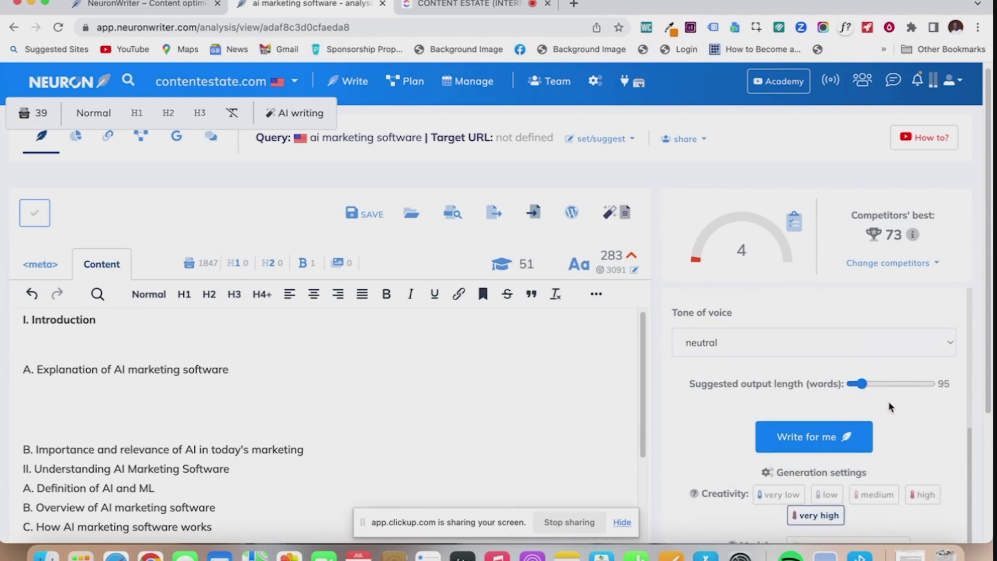
{"action": "scroll", "coordinate": [886, 413], "scroll_direction": "down", "scroll_amount": 5}
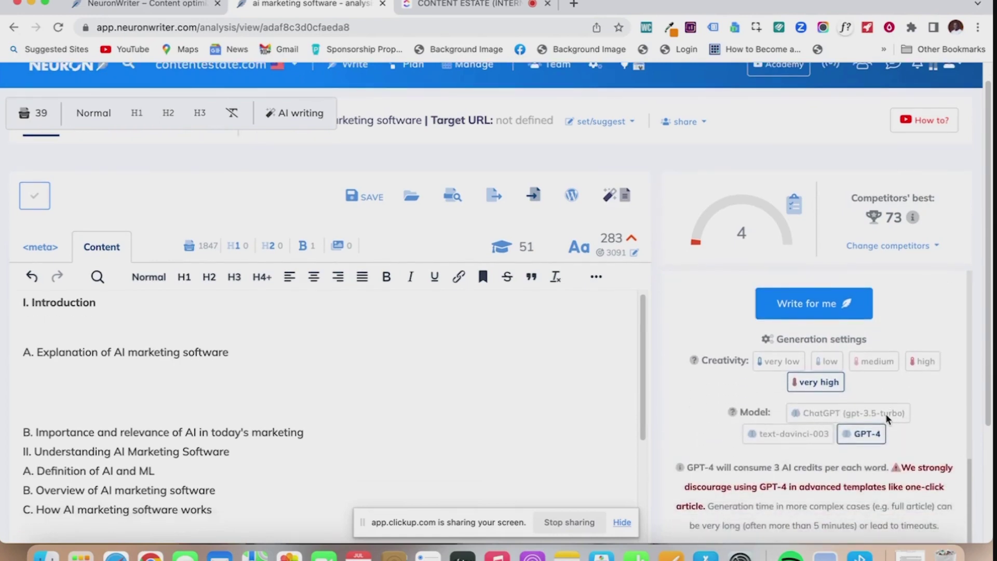
{"action": "scroll", "coordinate": [883, 314], "scroll_direction": "up", "scroll_amount": 2}
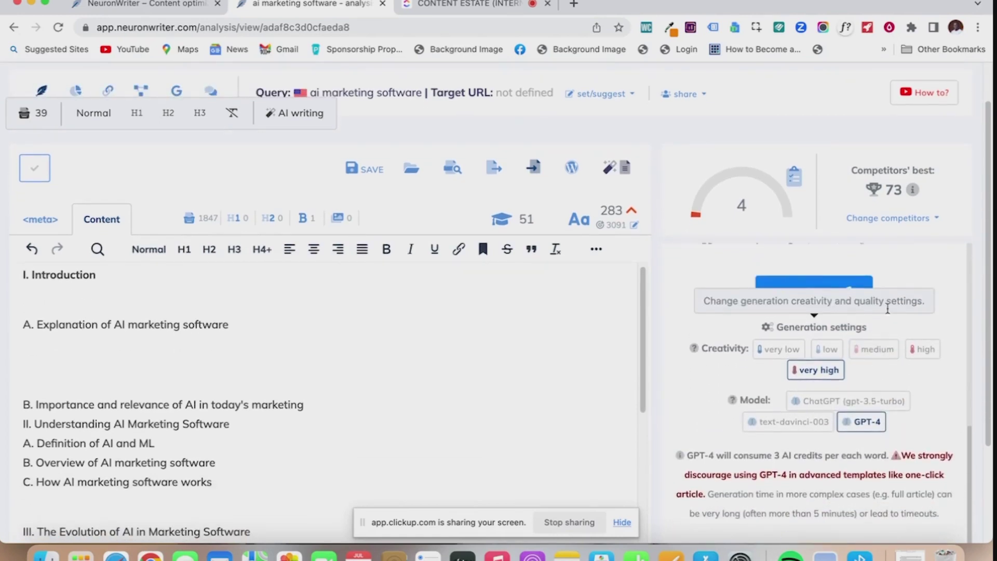
{"action": "left_click", "coordinate": [857, 329]}
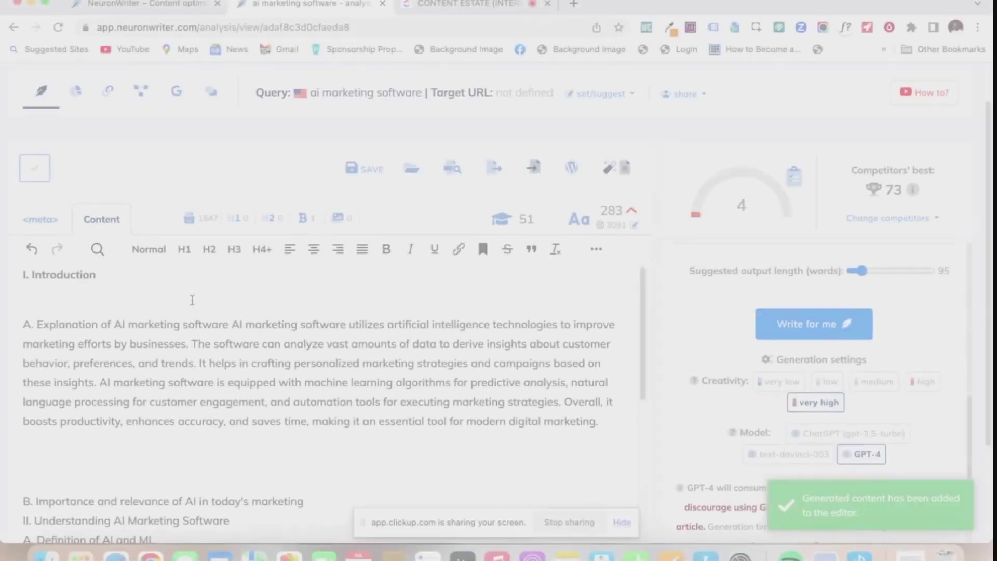
Move the generated paragraph onto its own line below heading A and remove a surplus blank line beneath it
{"action": "left_click", "coordinate": [232, 324]}
{"action": "key", "text": "Return"}
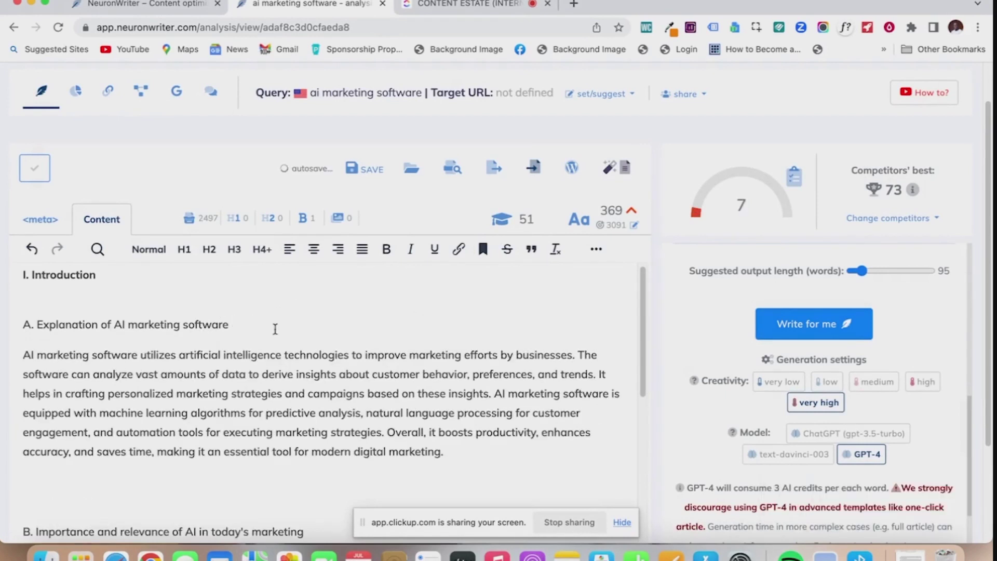
{"action": "scroll", "coordinate": [292, 391], "scroll_direction": "down", "scroll_amount": 2}
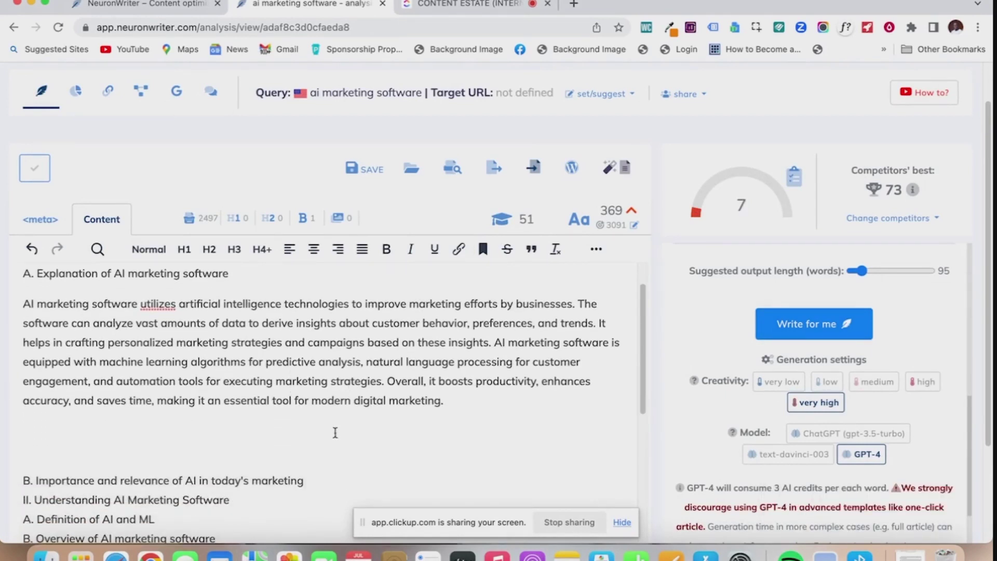
{"action": "key", "text": "BackSpace"}
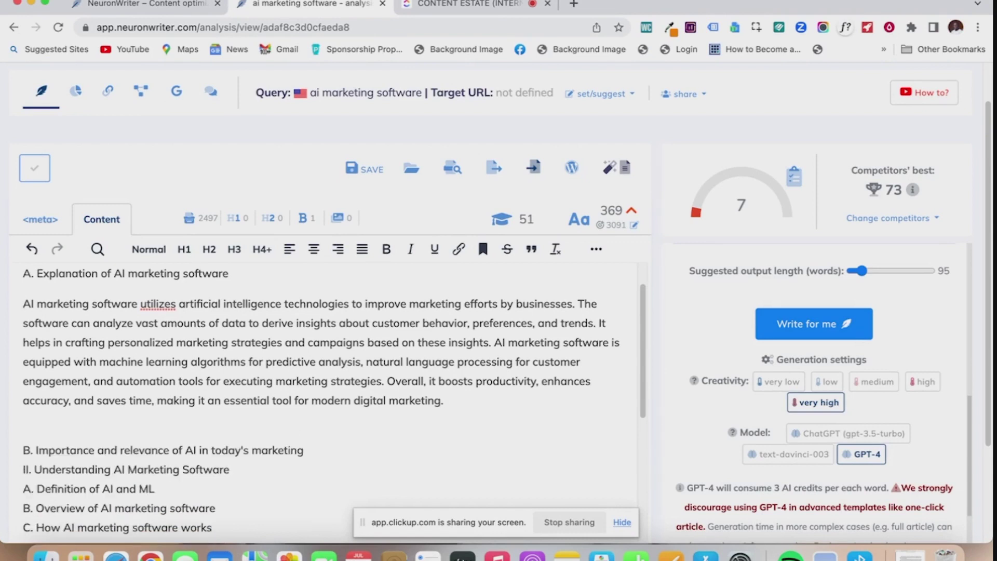
{"action": "scroll", "coordinate": [378, 413], "scroll_direction": "up", "scroll_amount": 2}
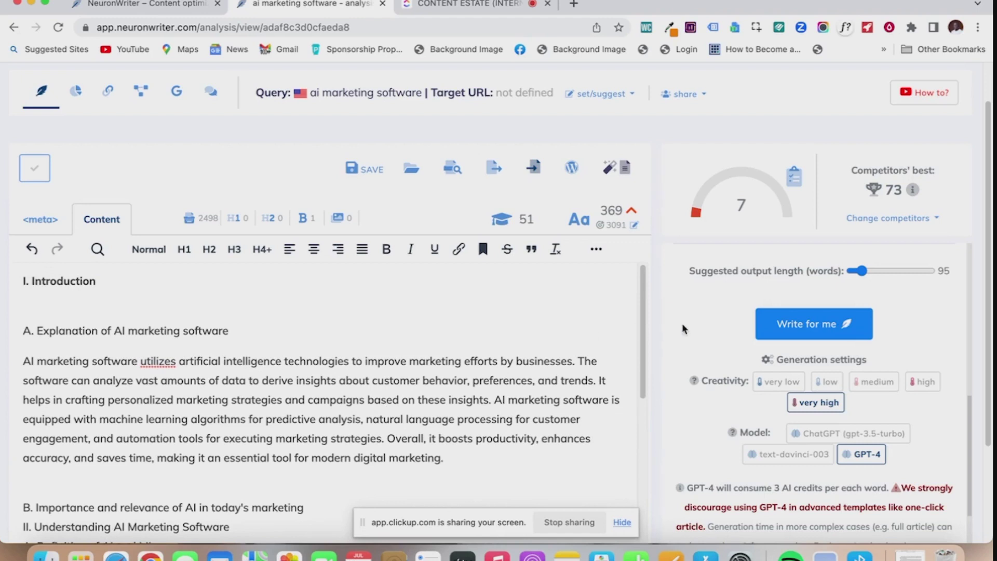
Leave the Paragraph template and open the advanced AI-writing templates
{"action": "scroll", "coordinate": [715, 319], "scroll_direction": "up", "scroll_amount": 8}
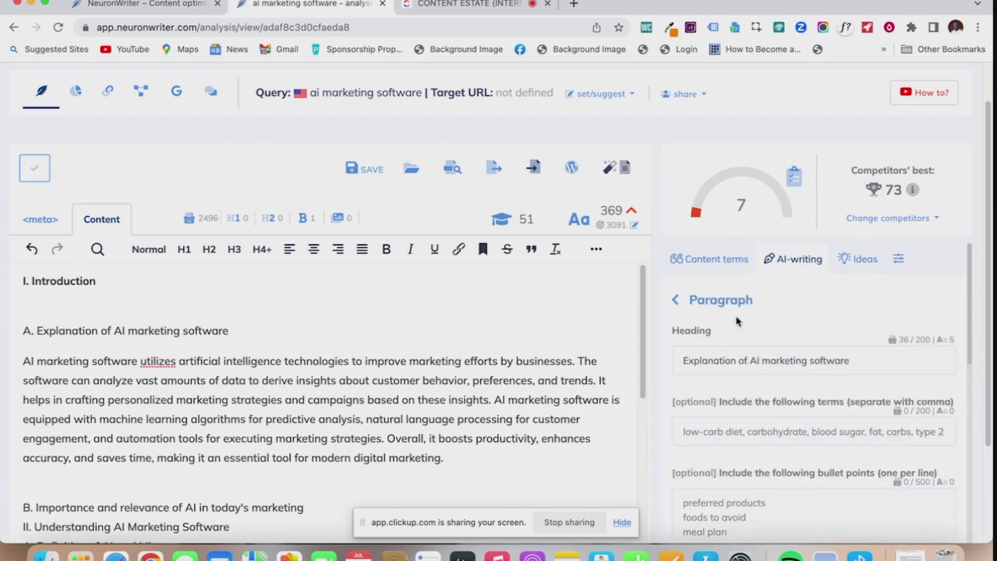
{"action": "left_click", "coordinate": [676, 301]}
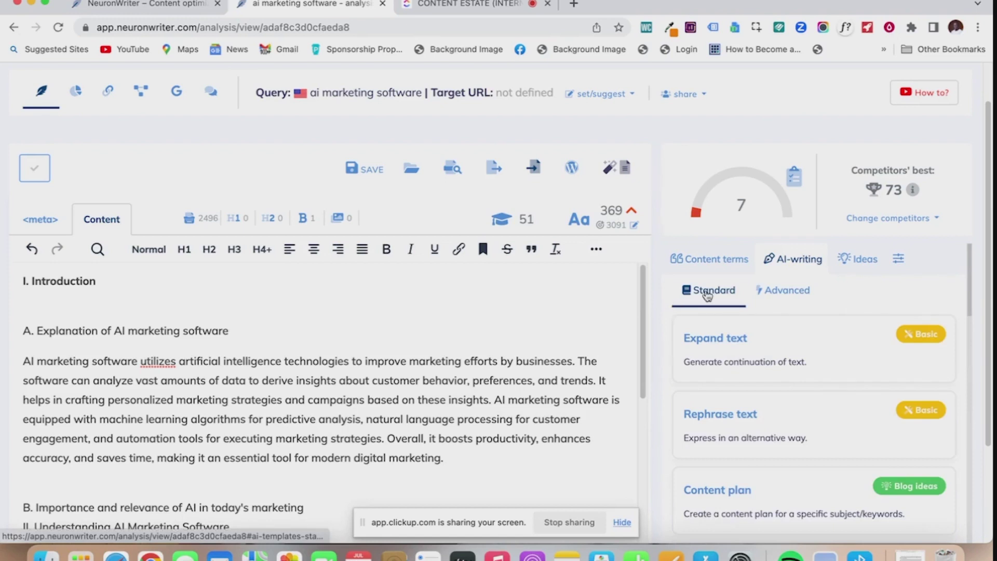
{"action": "left_click", "coordinate": [776, 292]}
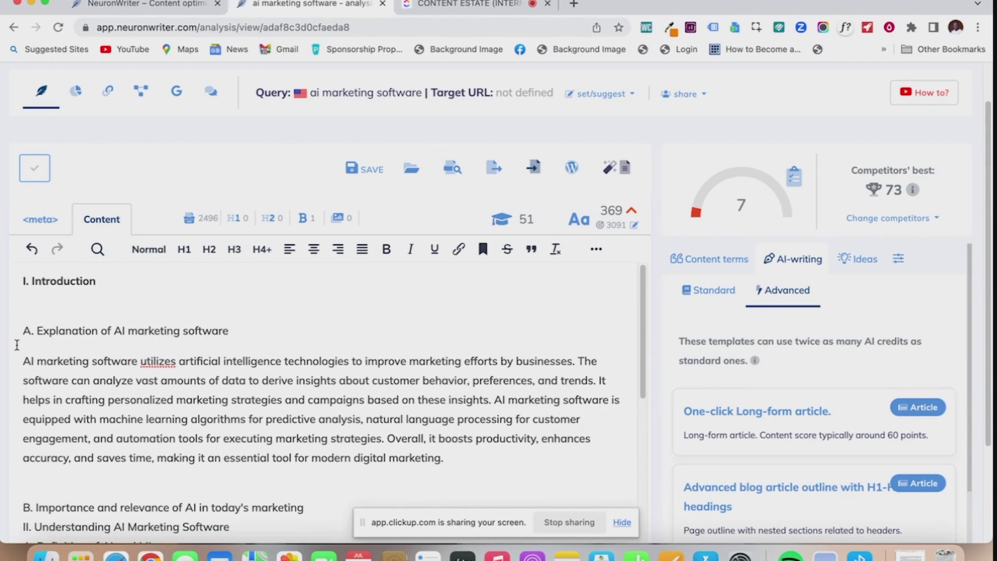
Delete the entire outline and generated paragraph from the content editor
{"action": "left_click_drag", "start_coordinate": [25, 360], "coordinate": [447, 457]}
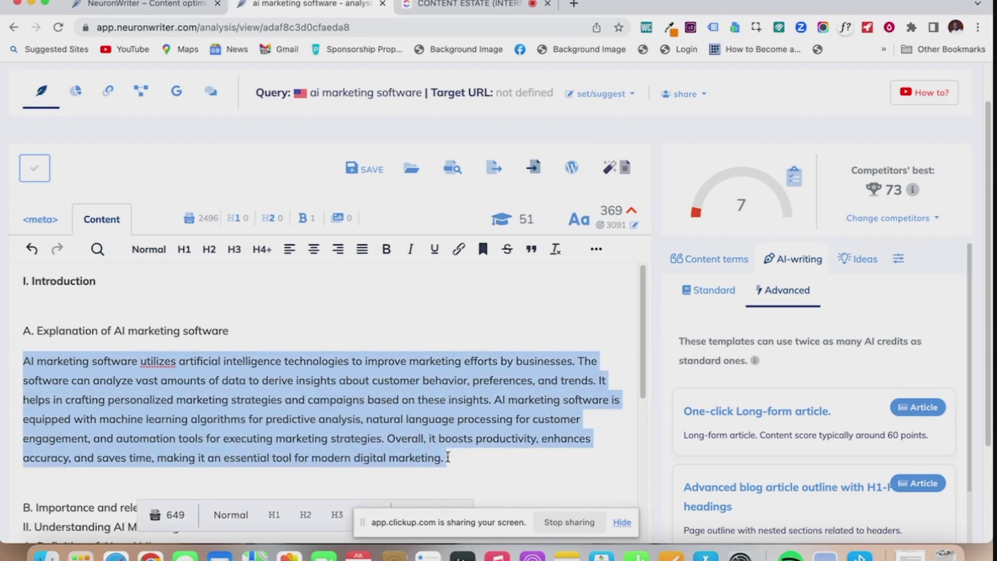
{"action": "key", "text": "super+a"}
{"action": "key", "text": "BackSpace"}
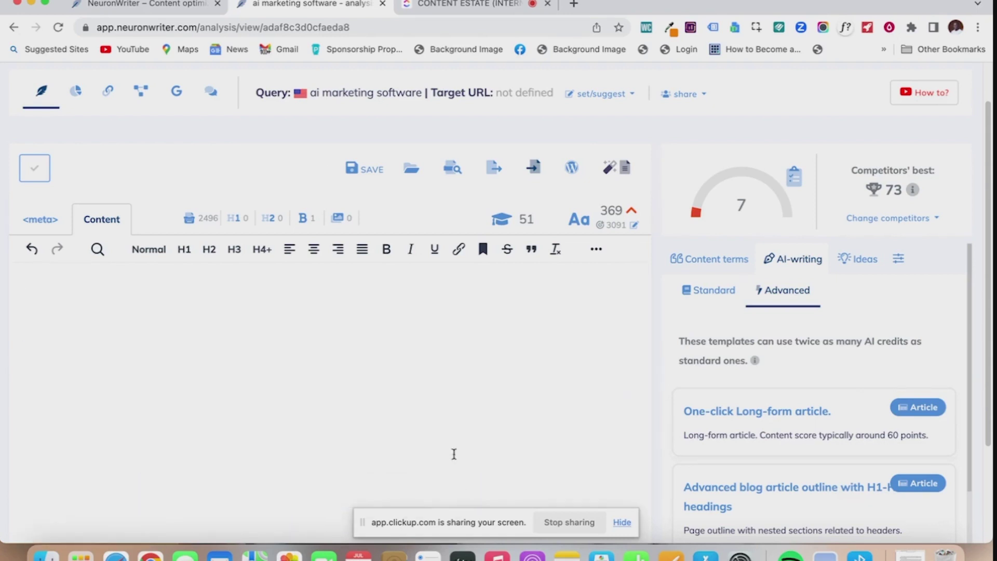
Open the One-click Long-form article template and set its title to "5 Best ai marketing software", based on the query keyword
{"action": "left_click", "coordinate": [846, 422]}
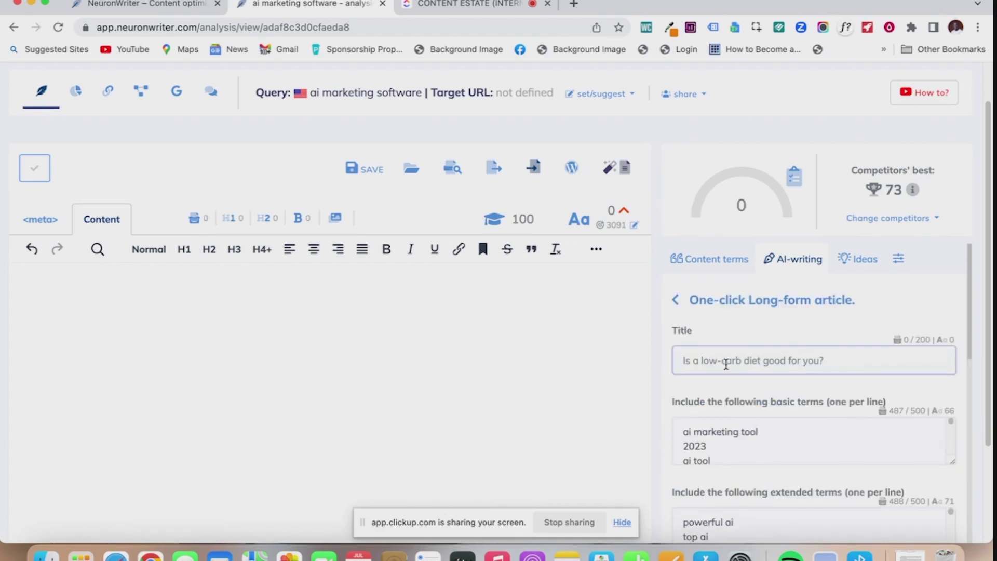
{"action": "left_click_drag", "start_coordinate": [311, 93], "coordinate": [427, 94]}
{"action": "key", "text": "ctrl+c"}
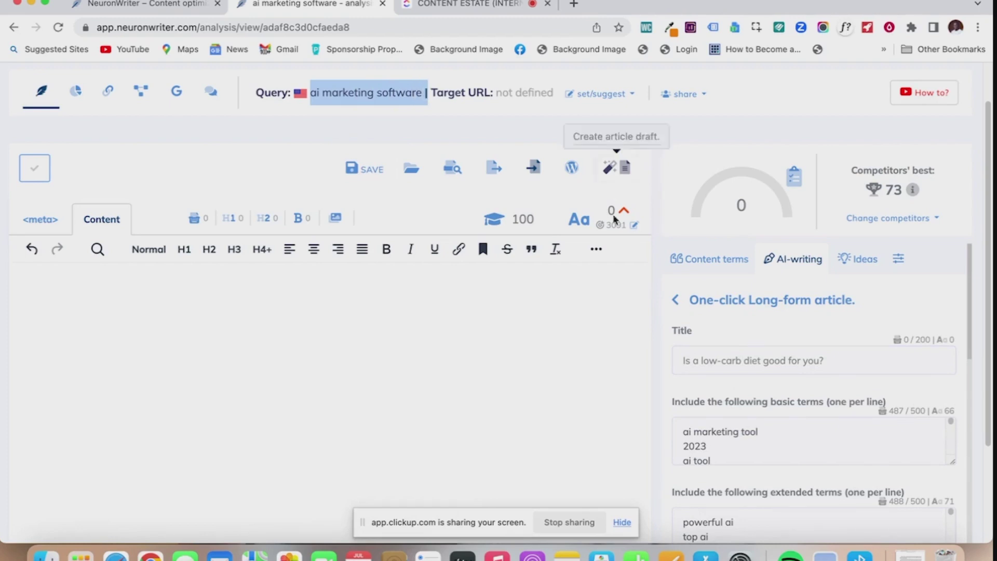
{"action": "left_click", "coordinate": [719, 357]}
{"action": "key", "text": "ctrl+v"}
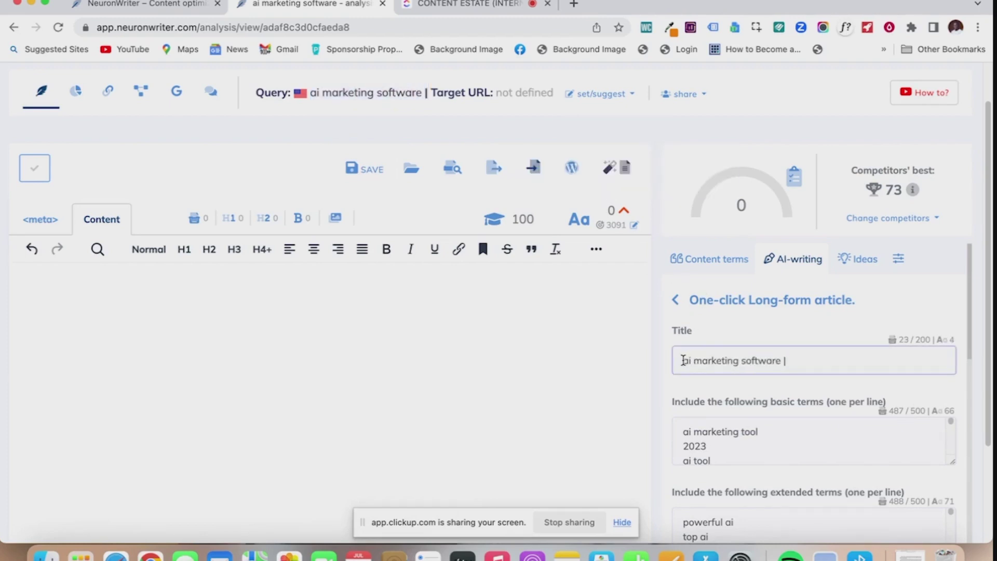
{"action": "left_click", "coordinate": [683, 359]}
{"action": "type", "text": "5 Be"}
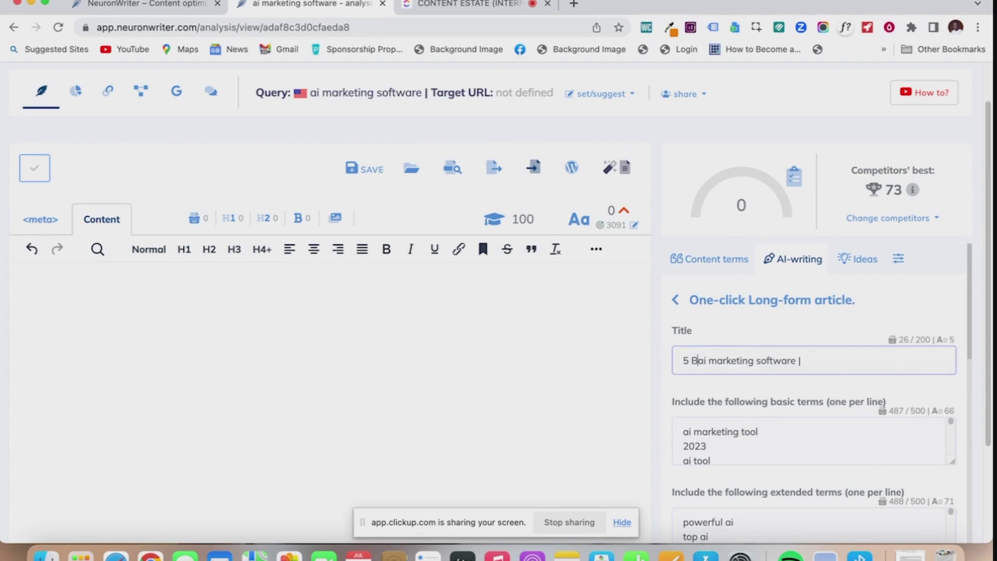
{"action": "type", "text": "st"}
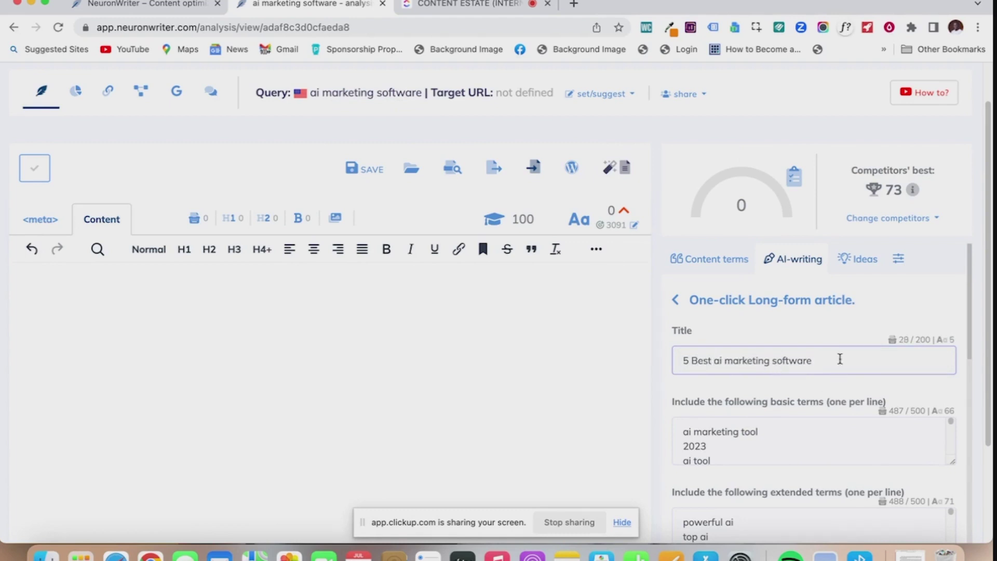
Review the basic, extended, H1 and H2 terms prefilled for inclusion in the long-form article
{"action": "scroll", "coordinate": [844, 439], "scroll_direction": "down", "scroll_amount": 2}
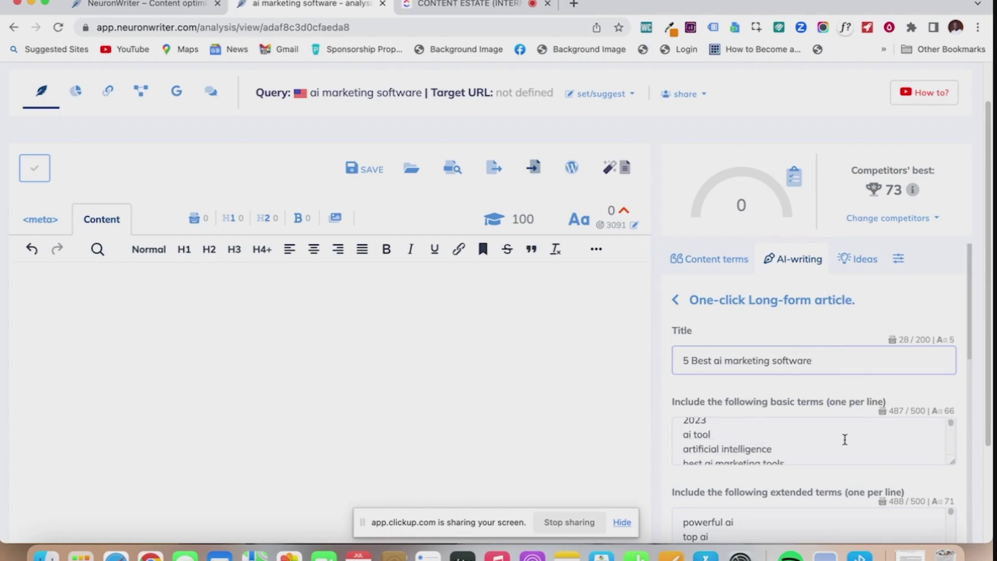
{"action": "scroll", "coordinate": [844, 439], "scroll_direction": "down", "scroll_amount": 5}
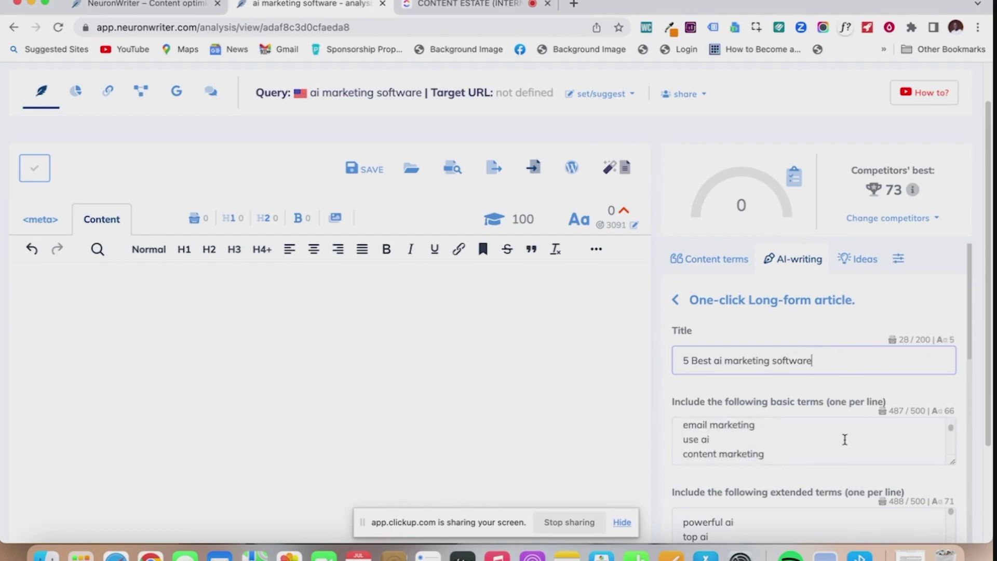
{"action": "scroll", "coordinate": [844, 439], "scroll_direction": "down", "scroll_amount": 6}
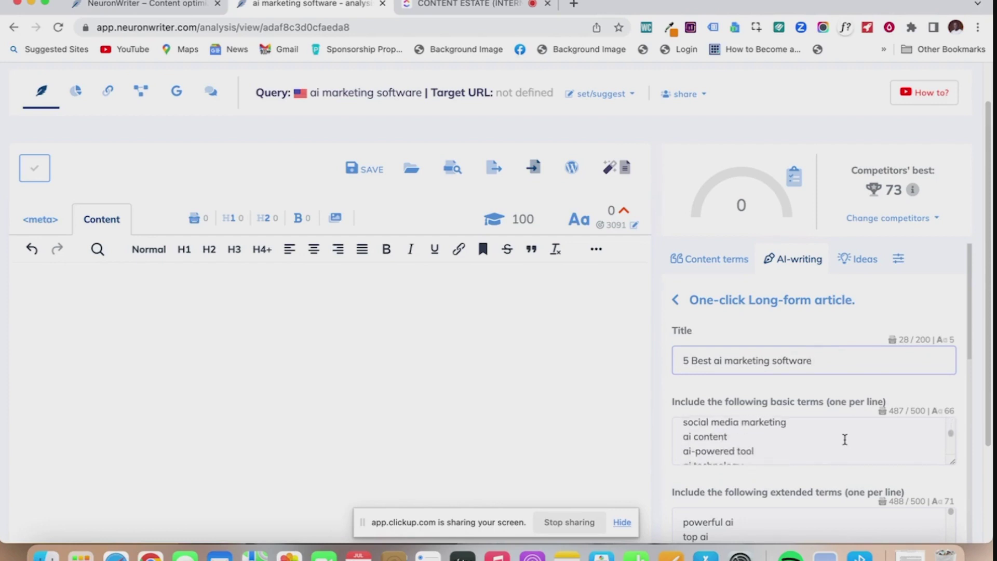
{"action": "scroll", "coordinate": [845, 439], "scroll_direction": "down", "scroll_amount": 6}
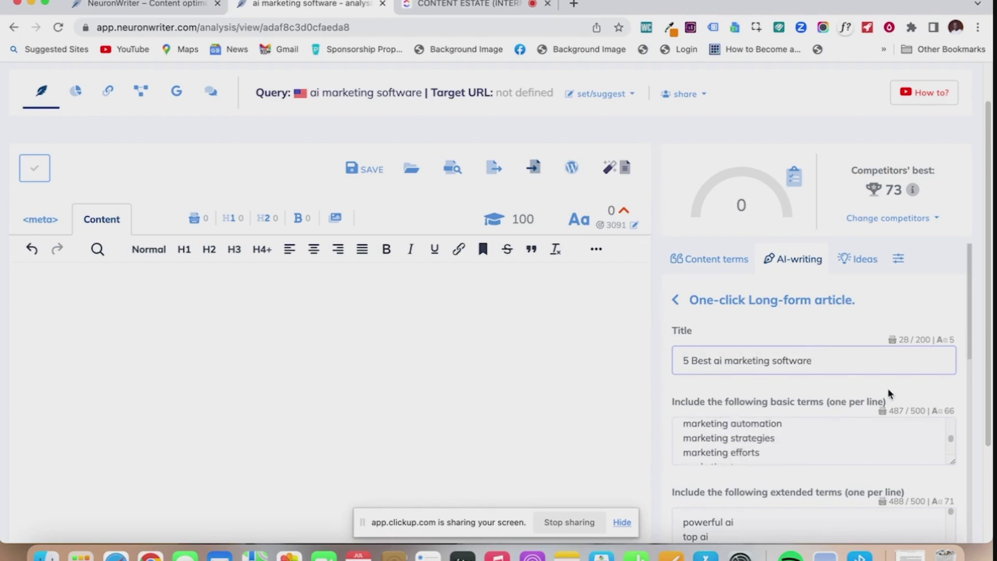
{"action": "scroll", "coordinate": [888, 389], "scroll_direction": "down", "scroll_amount": 3}
{"action": "scroll", "coordinate": [829, 357], "scroll_direction": "down", "scroll_amount": 2}
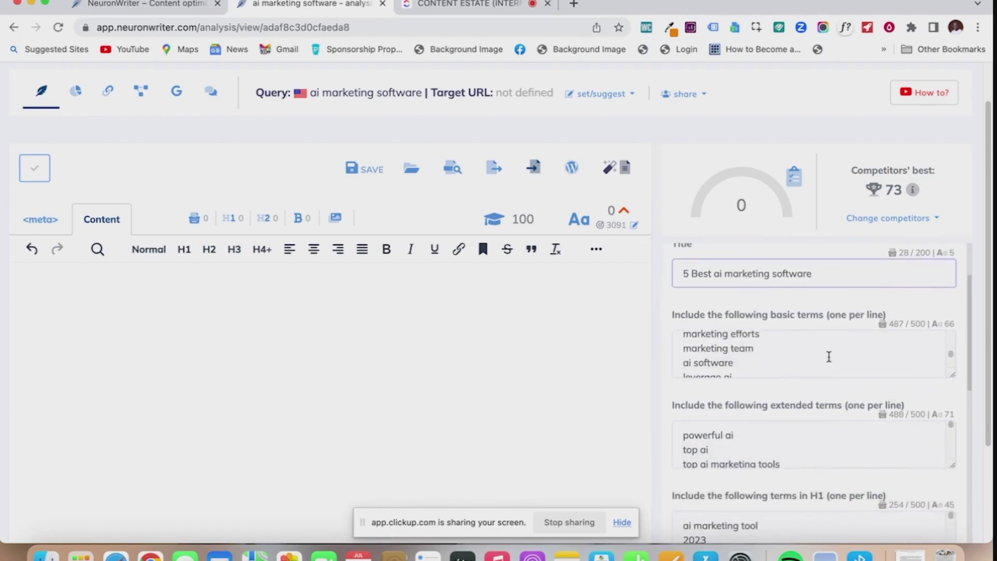
{"action": "scroll", "coordinate": [829, 357], "scroll_direction": "down", "scroll_amount": 2}
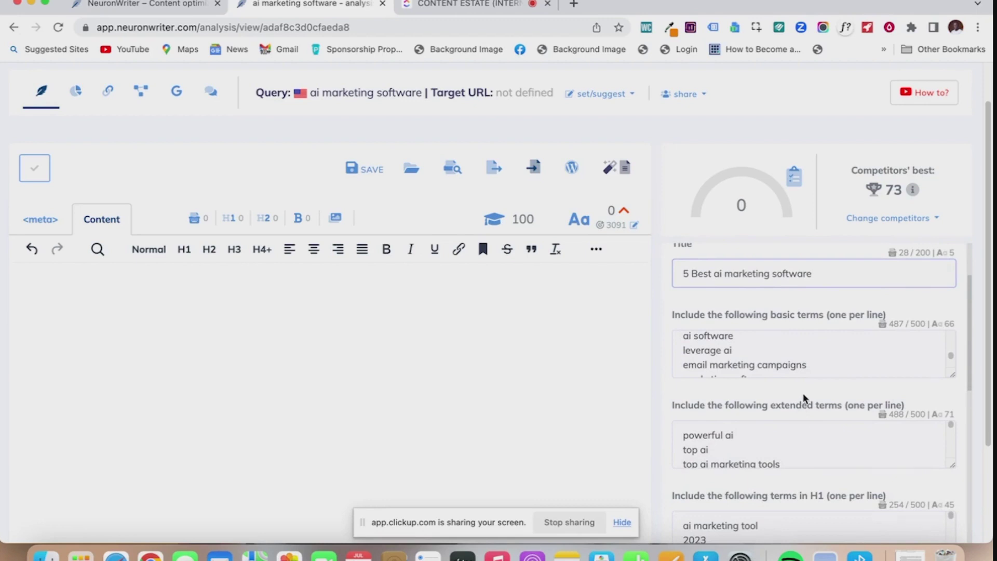
{"action": "scroll", "coordinate": [803, 398], "scroll_direction": "down", "scroll_amount": 3}
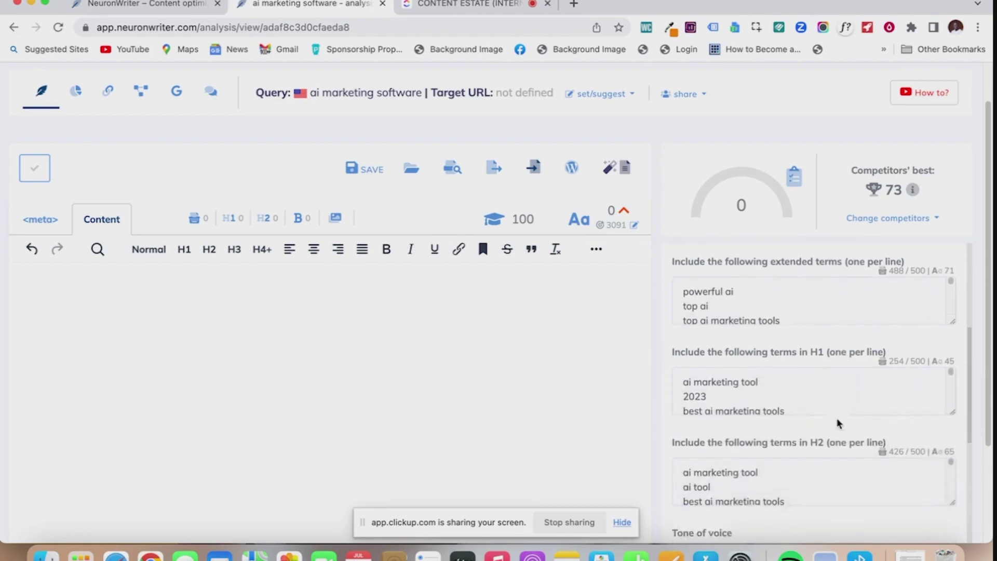
{"action": "scroll", "coordinate": [837, 418], "scroll_direction": "down", "scroll_amount": 8}
{"action": "scroll", "coordinate": [854, 366], "scroll_direction": "down", "scroll_amount": 2}
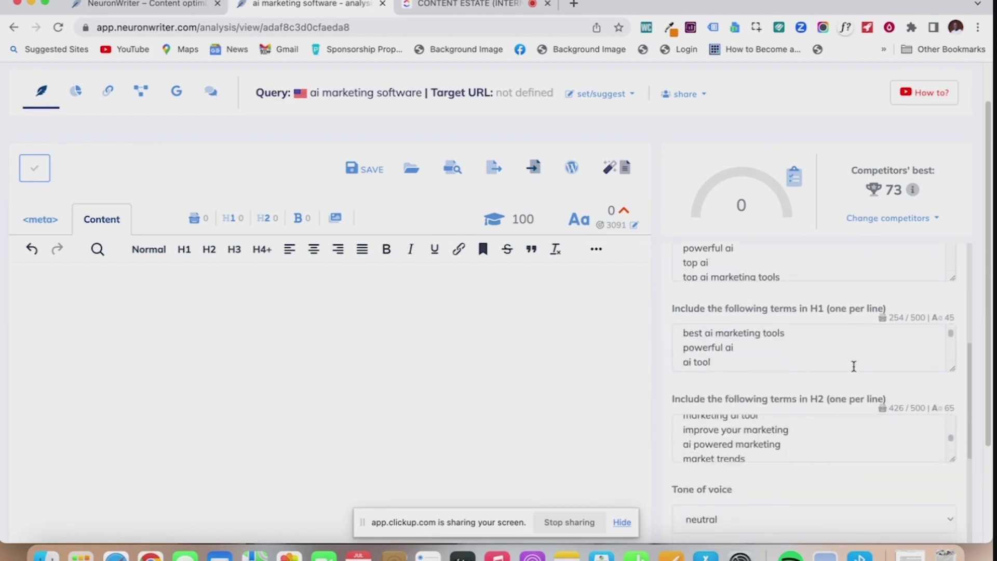
Generate the one-click long-form article with a neutral tone, very high creativity and the GPT-4 model
{"action": "scroll", "coordinate": [862, 366], "scroll_direction": "down", "scroll_amount": 3}
{"action": "scroll", "coordinate": [932, 392], "scroll_direction": "down", "scroll_amount": 5}
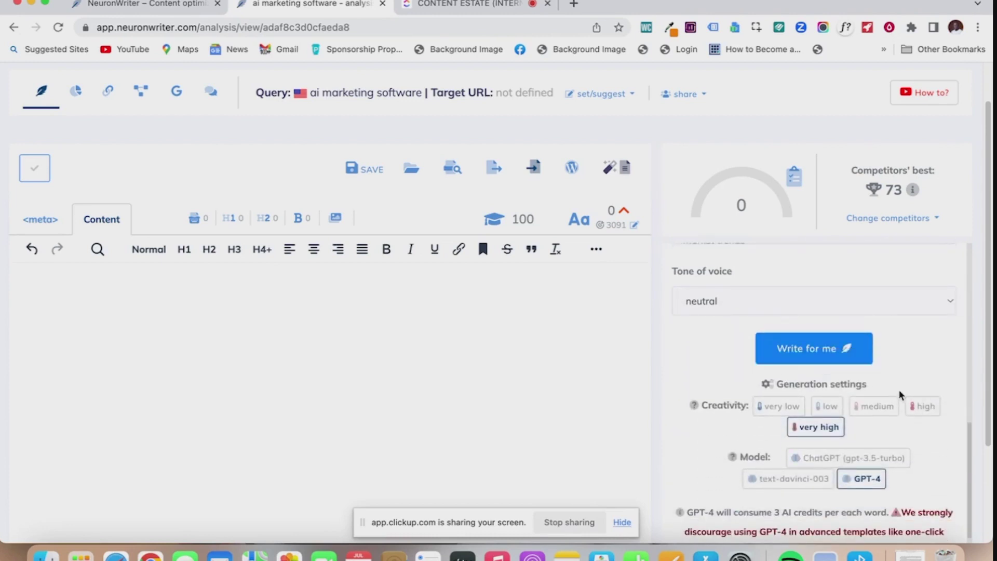
{"action": "scroll", "coordinate": [922, 369], "scroll_direction": "down", "scroll_amount": 1}
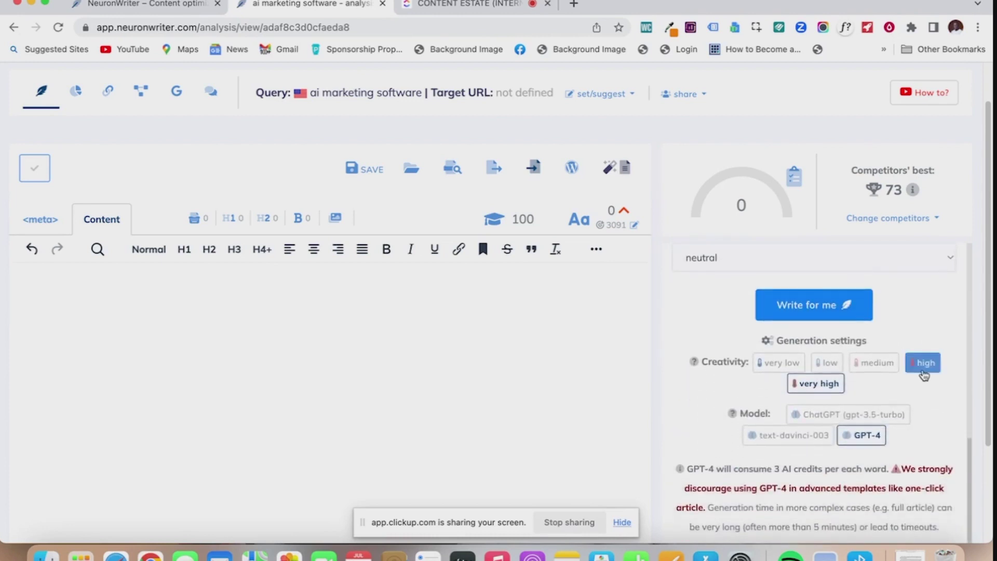
{"action": "left_click", "coordinate": [841, 319]}
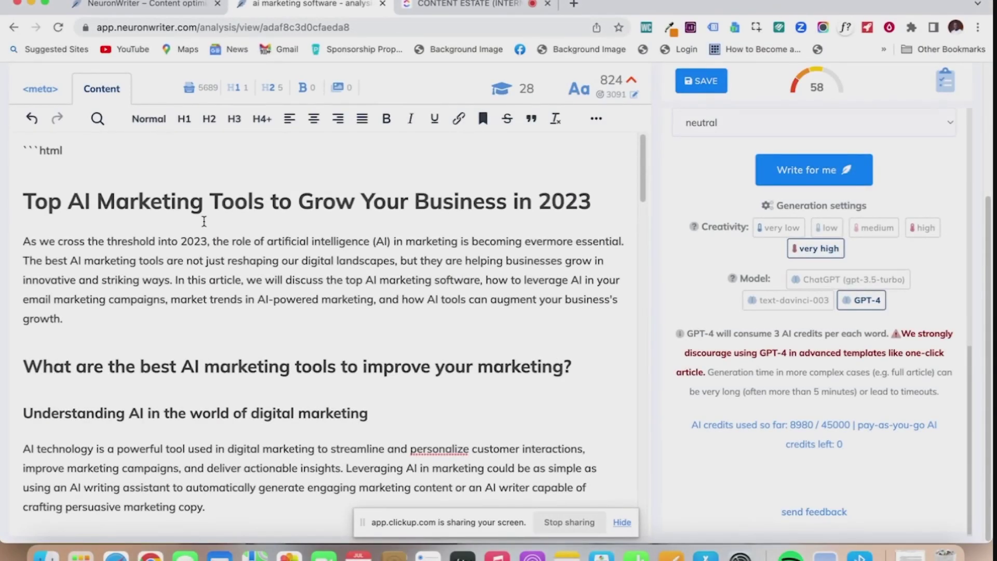
Delete the stray "```html" text above the main heading of the generated article
{"action": "scroll", "coordinate": [204, 221], "scroll_direction": "up", "scroll_amount": 2}
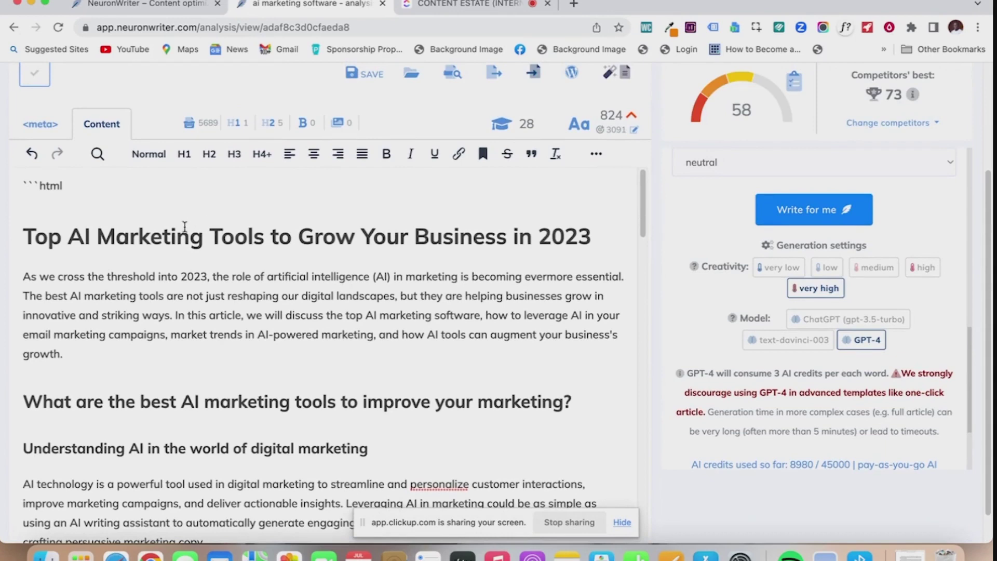
{"action": "scroll", "coordinate": [184, 227], "scroll_direction": "down", "scroll_amount": 2}
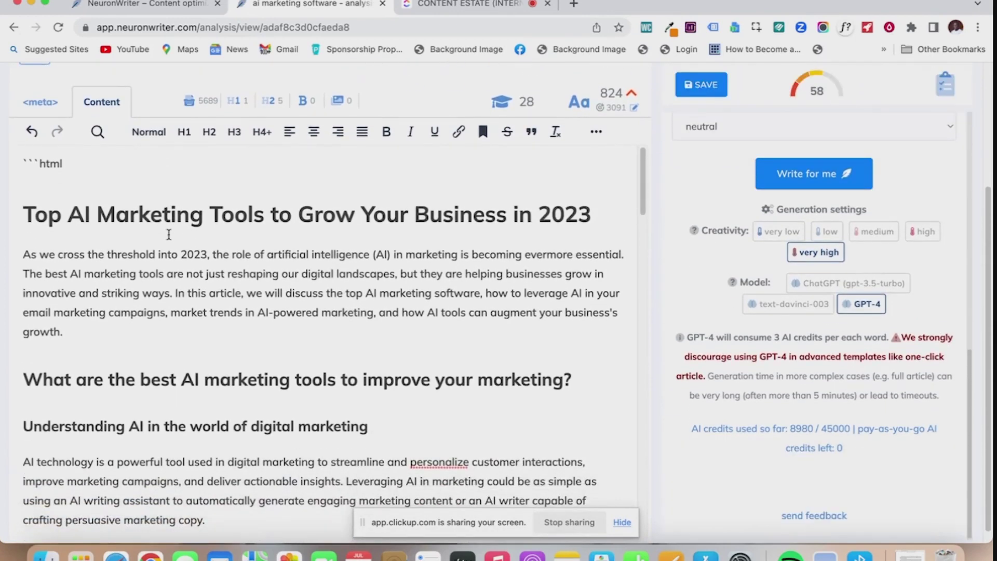
{"action": "scroll", "coordinate": [169, 234], "scroll_direction": "down", "scroll_amount": 3}
{"action": "scroll", "coordinate": [169, 234], "scroll_direction": "up", "scroll_amount": 3}
{"action": "left_click_drag", "start_coordinate": [65, 165], "coordinate": [20, 165]}
{"action": "key", "text": "BackSpace"}
{"action": "key", "text": "Down"}
{"action": "key", "text": "BackSpace"}
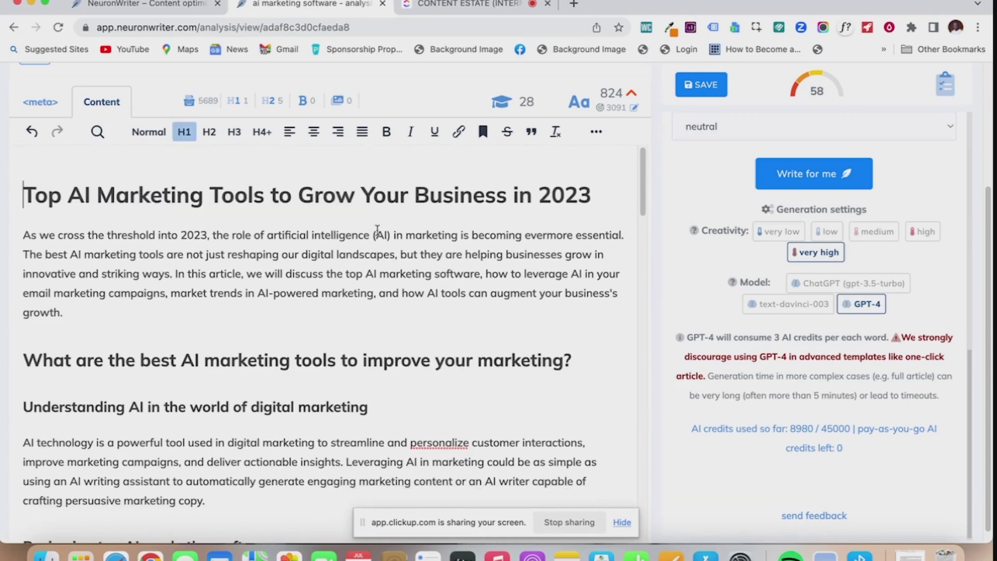
Examine the article's content score and the usage of the suggested basic content terms in the article
{"action": "scroll", "coordinate": [725, 242], "scroll_direction": "up", "scroll_amount": 10}
{"action": "scroll", "coordinate": [725, 242], "scroll_direction": "up", "scroll_amount": 4}
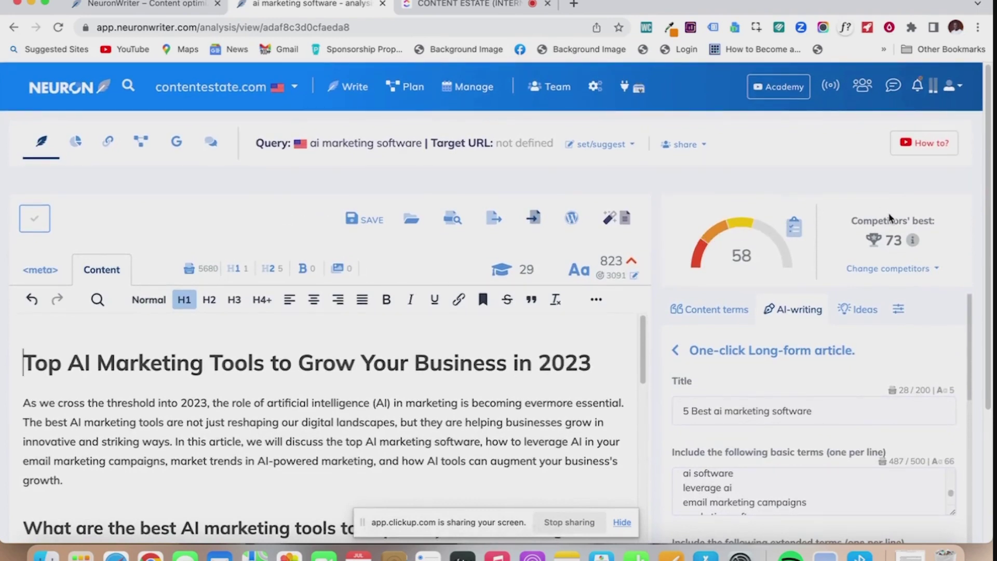
{"action": "left_click", "coordinate": [727, 313]}
{"action": "scroll", "coordinate": [761, 368], "scroll_direction": "down", "scroll_amount": 3}
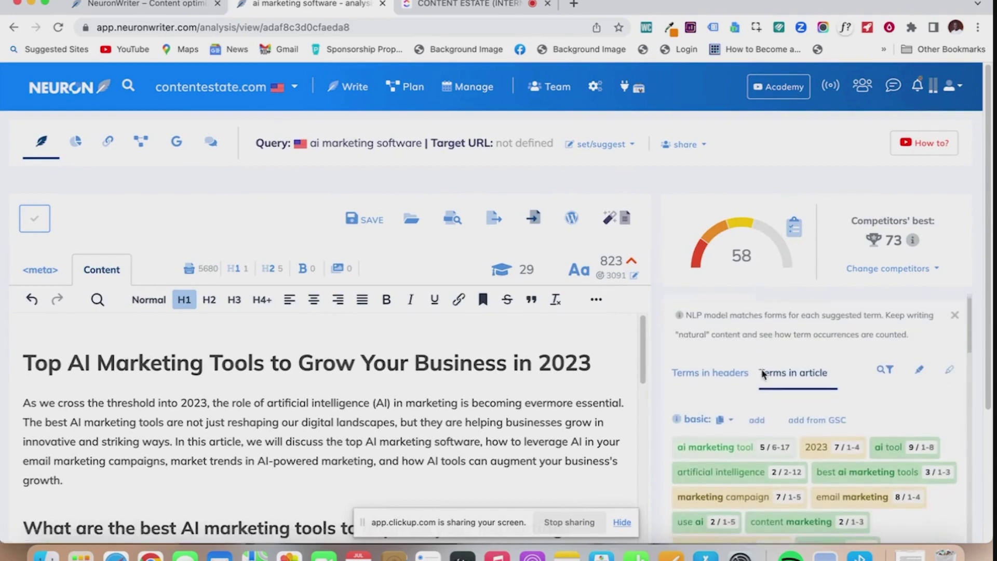
{"action": "scroll", "coordinate": [762, 373], "scroll_direction": "down", "scroll_amount": 1}
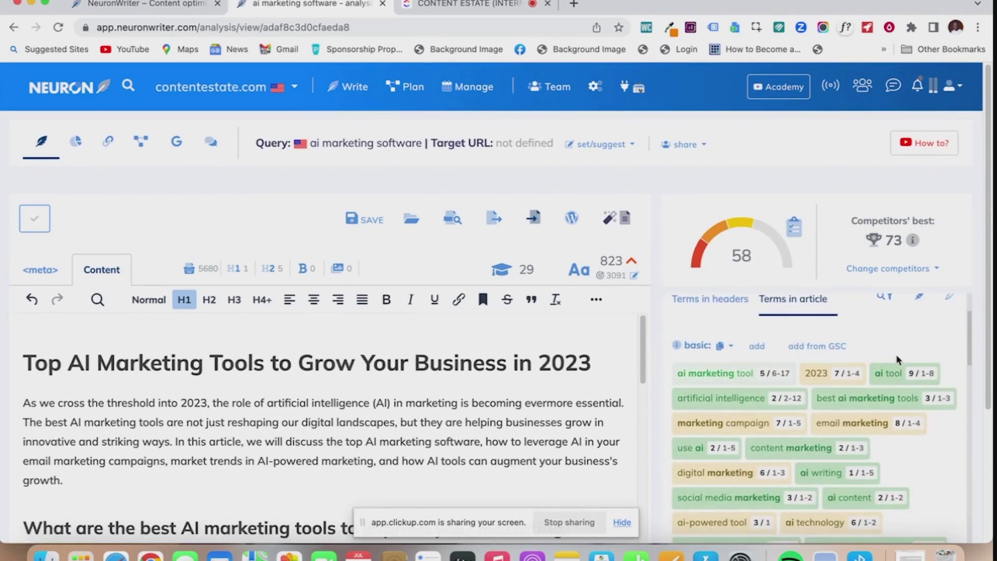
{"action": "scroll", "coordinate": [894, 471], "scroll_direction": "down", "scroll_amount": 5}
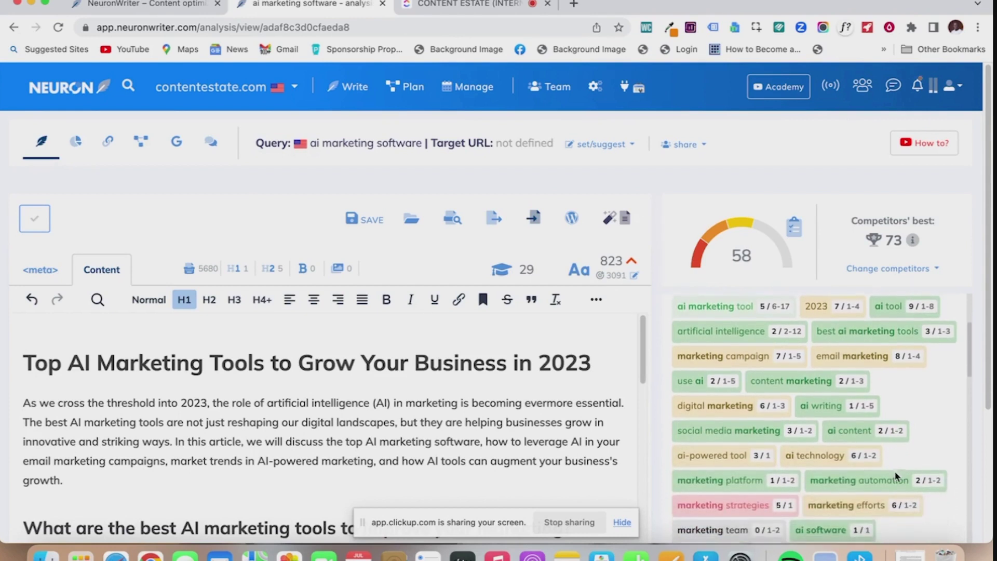
{"action": "scroll", "coordinate": [897, 477], "scroll_direction": "down", "scroll_amount": 2}
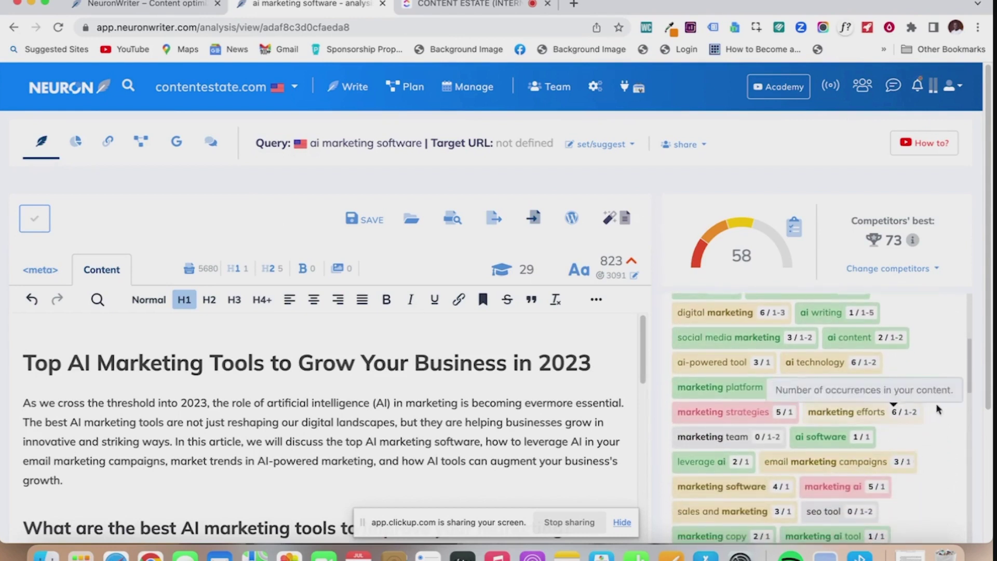
{"action": "scroll", "coordinate": [940, 436], "scroll_direction": "down", "scroll_amount": 1}
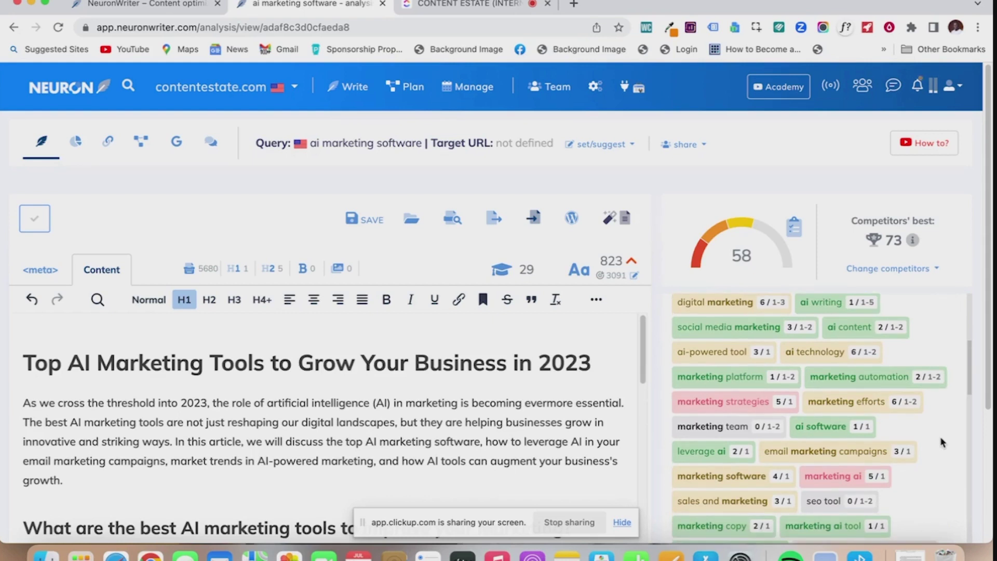
Enter "5 Best ai marketing software in 2023" as the article's meta title
{"action": "left_click", "coordinate": [40, 270]}
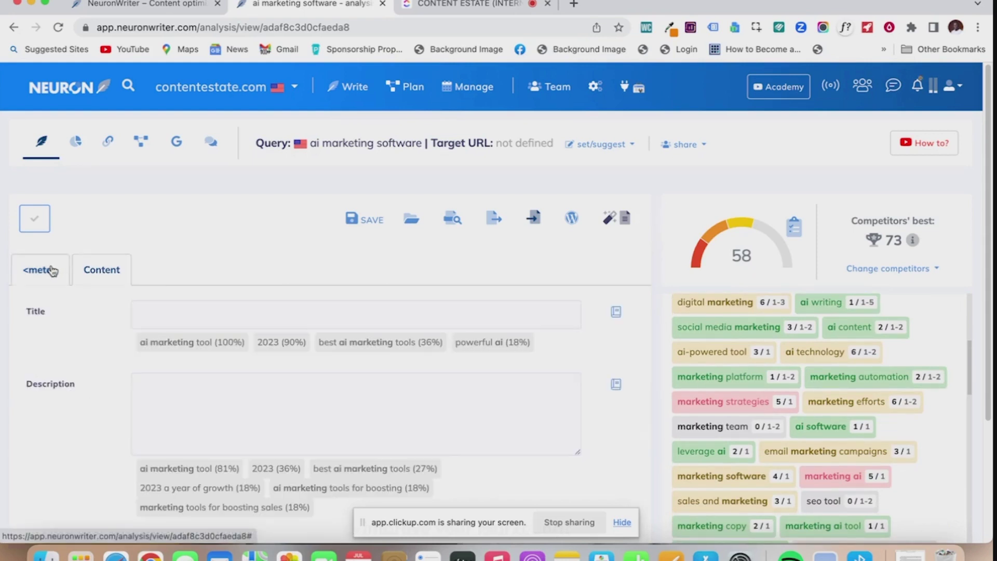
{"action": "left_click", "coordinate": [190, 311]}
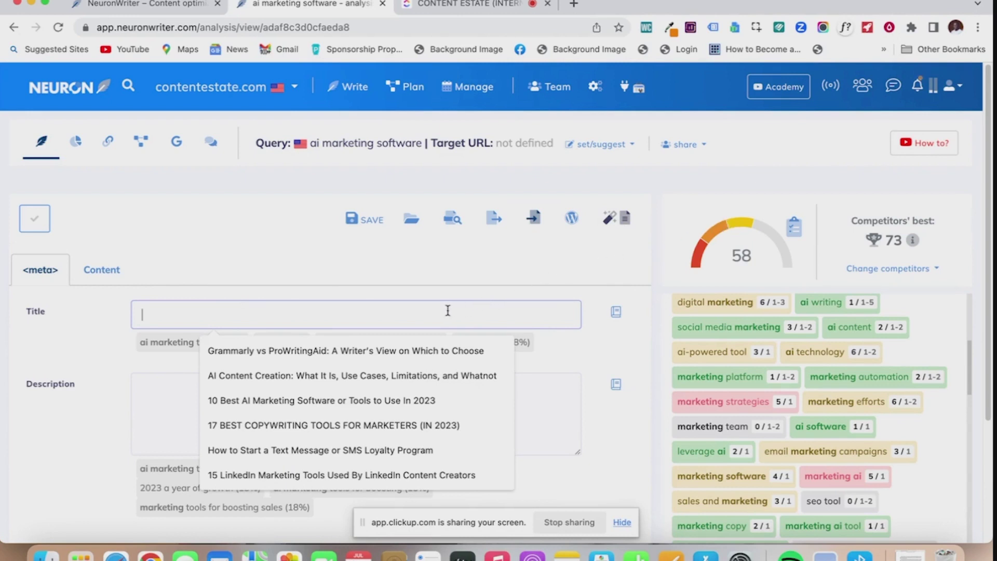
{"action": "type", "text": "1"}
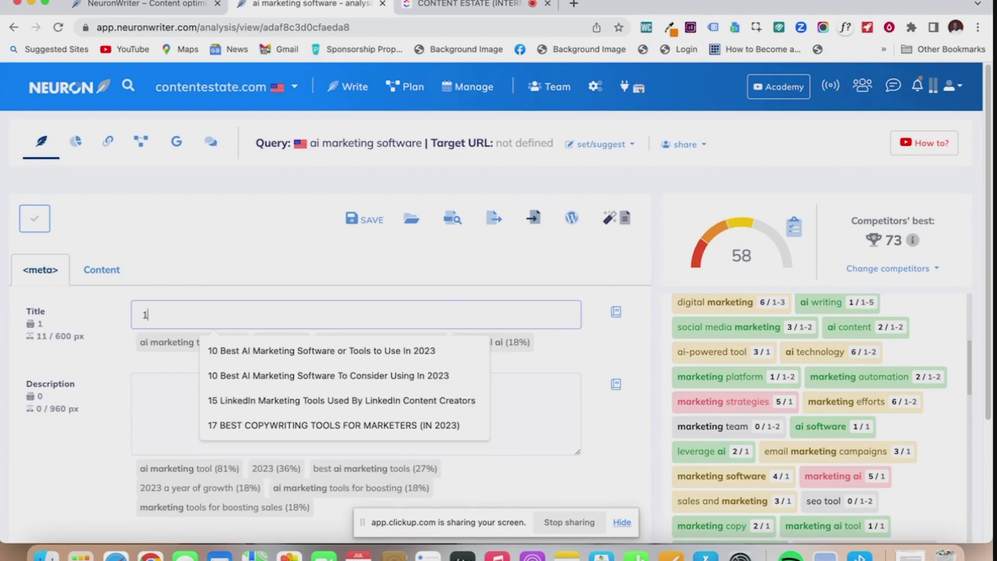
{"action": "key", "text": "BackSpace"}
{"action": "type", "text": "5"}
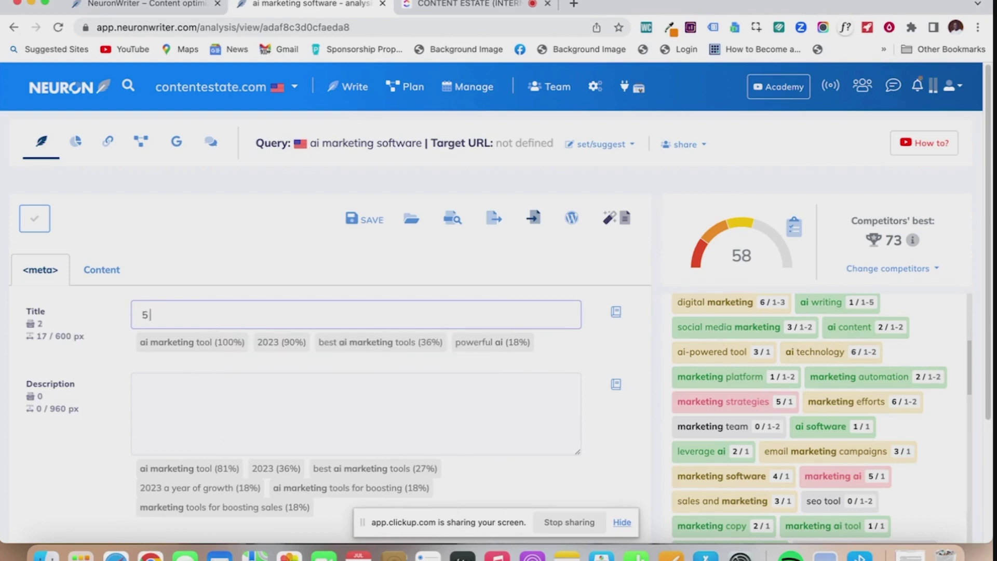
{"action": "type", "text": " Best ai marketing software"}
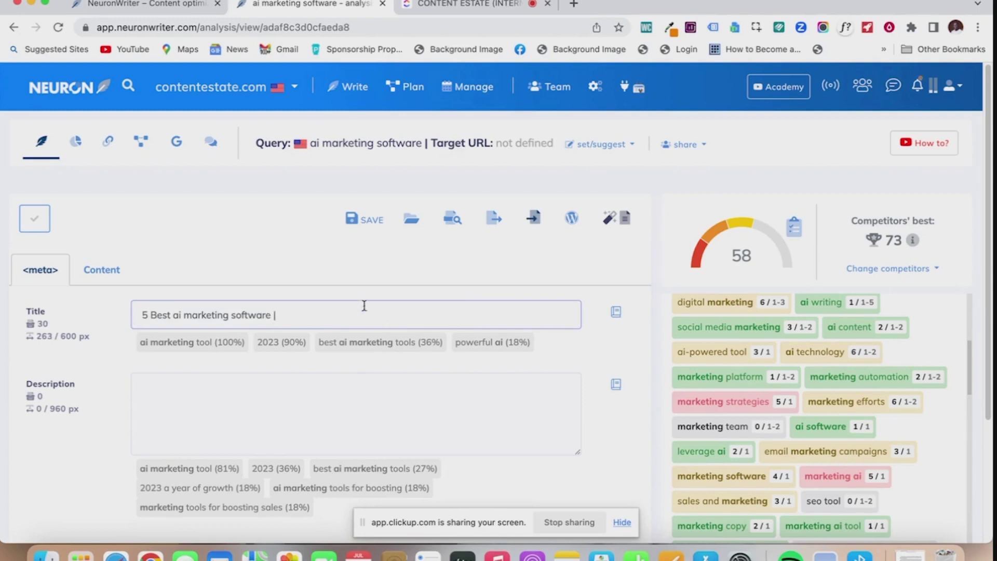
{"action": "key", "text": "BackSpace"}
{"action": "key", "text": "BackSpace"}
{"action": "type", "text": "in 2023"}
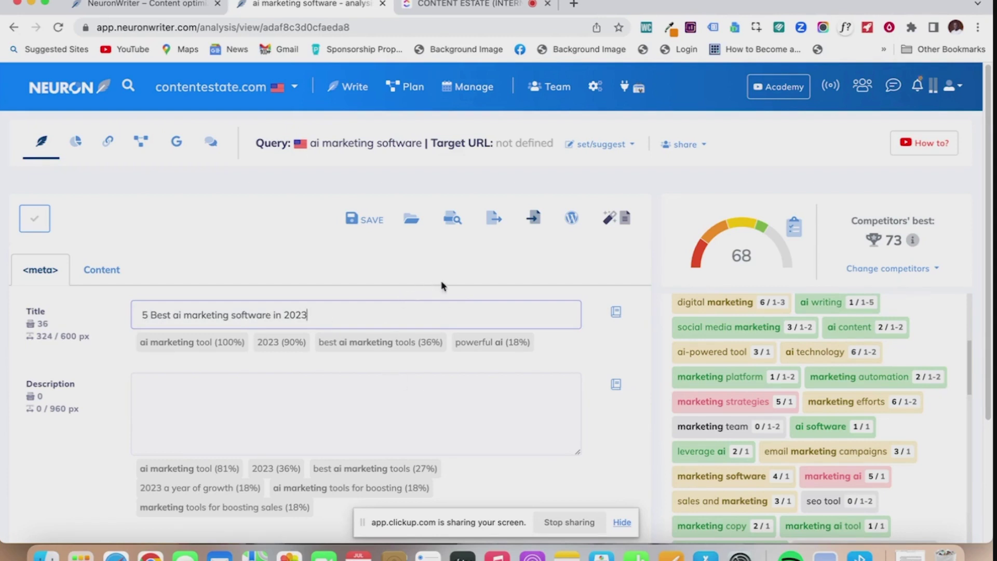
{"action": "left_click", "coordinate": [635, 294]}
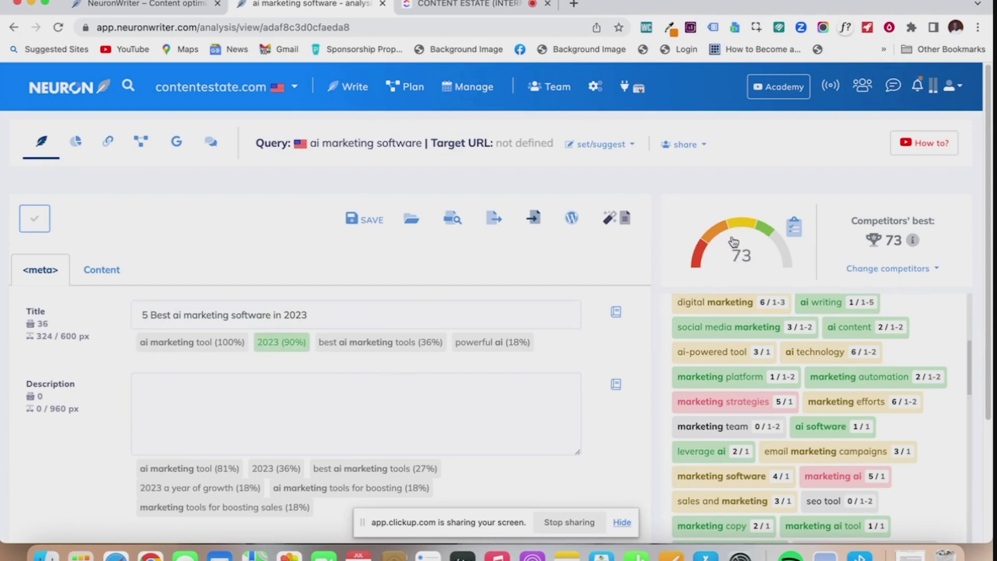
Insert "tools and" before "software" in the meta title and commit the change
{"action": "left_click", "coordinate": [232, 317]}
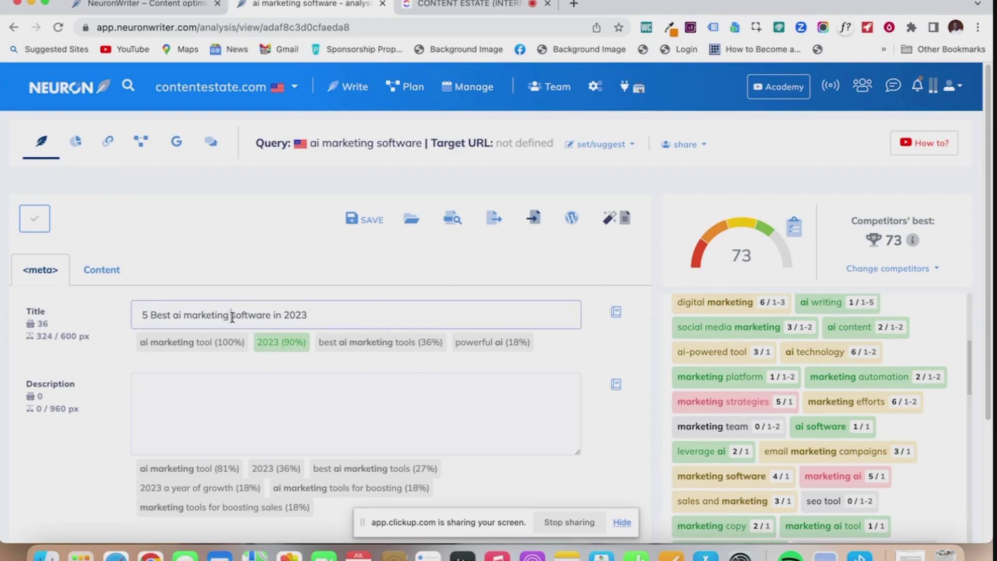
{"action": "type", "text": "ols and"}
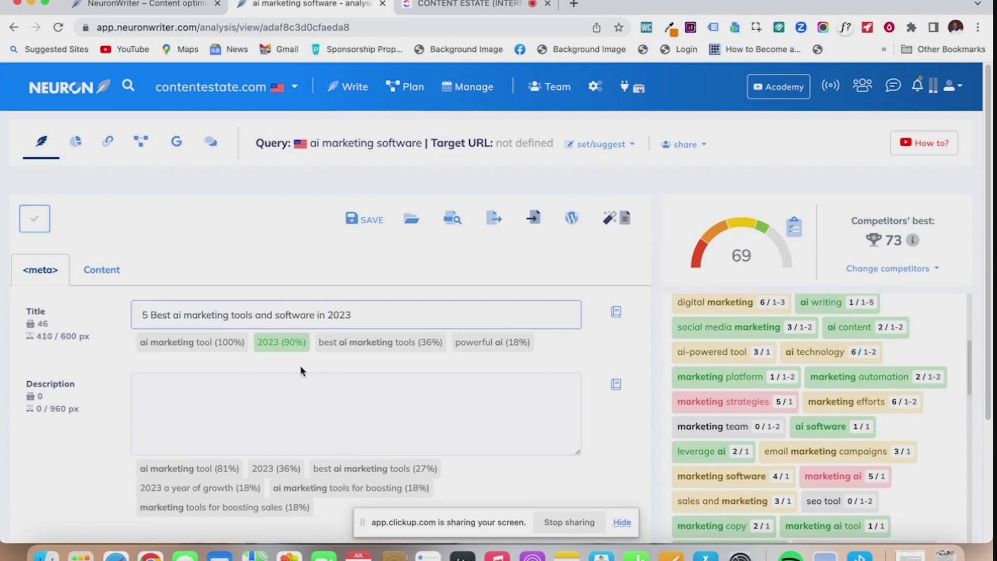
{"action": "left_click", "coordinate": [286, 393]}
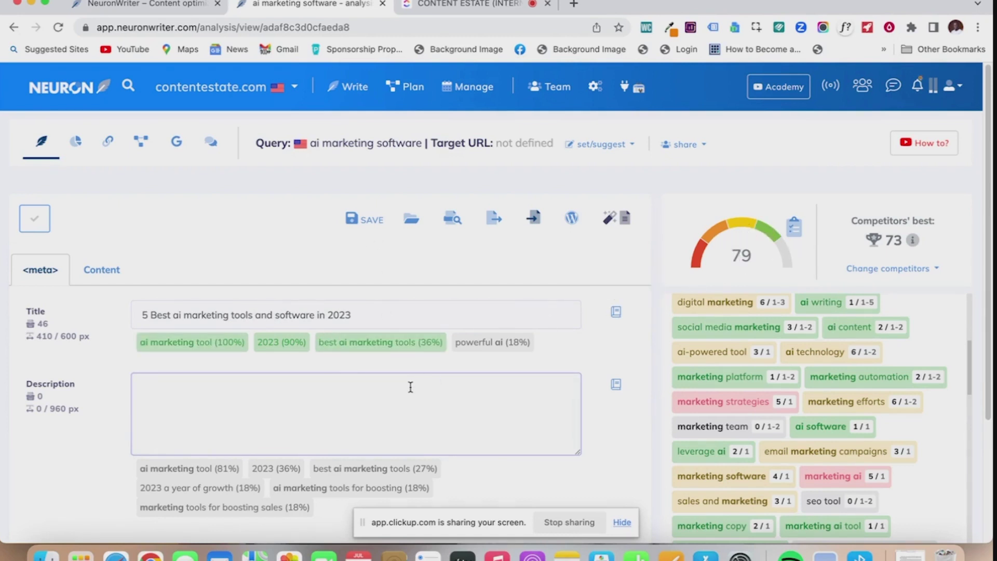
Enter "Looking for the best ai marketing tools and software in 2023? Check out our post." as the article's meta description
{"action": "scroll", "coordinate": [411, 387], "scroll_direction": "down", "scroll_amount": 2}
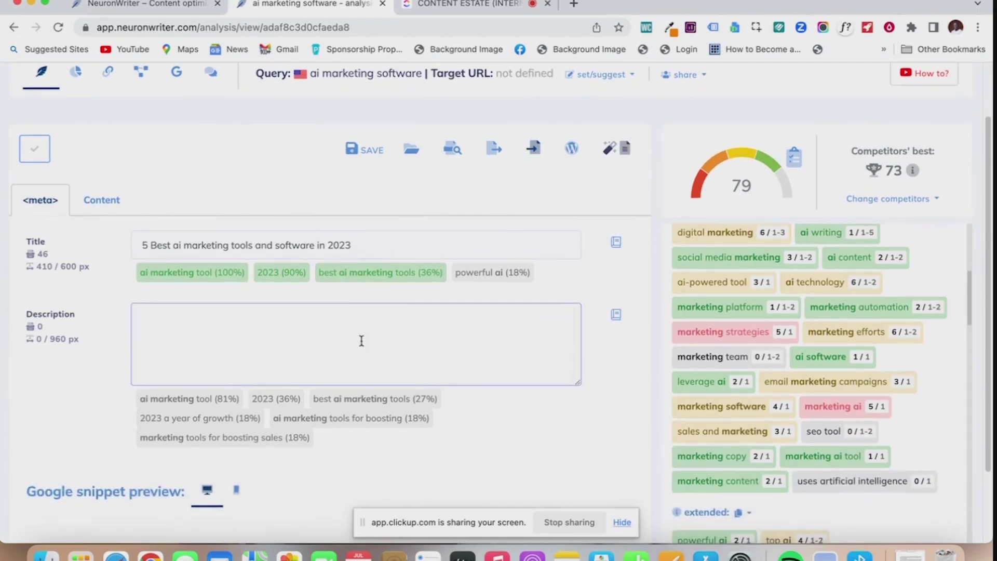
{"action": "type", "text": "Looking f"}
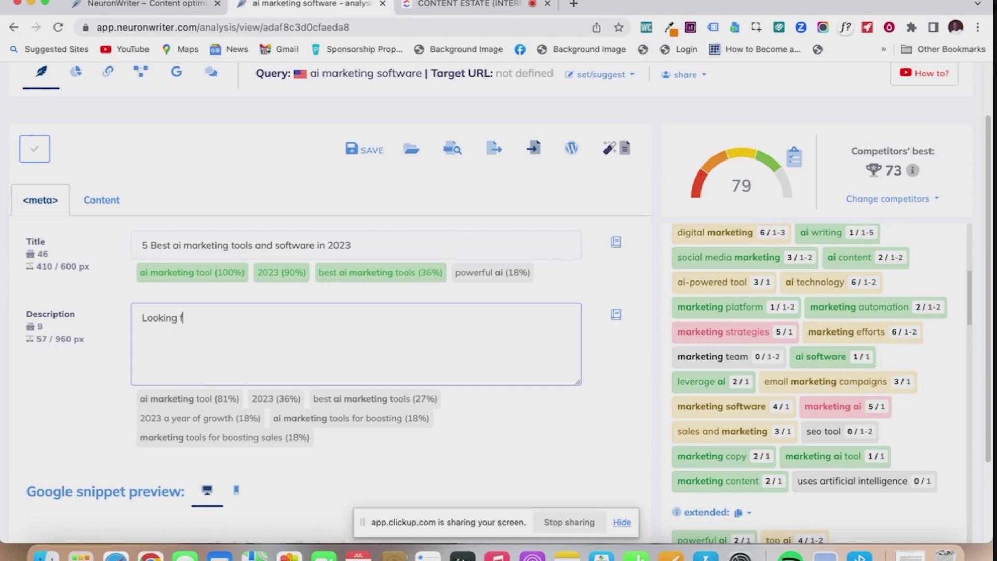
{"action": "type", "text": "or the best ai marketing software"}
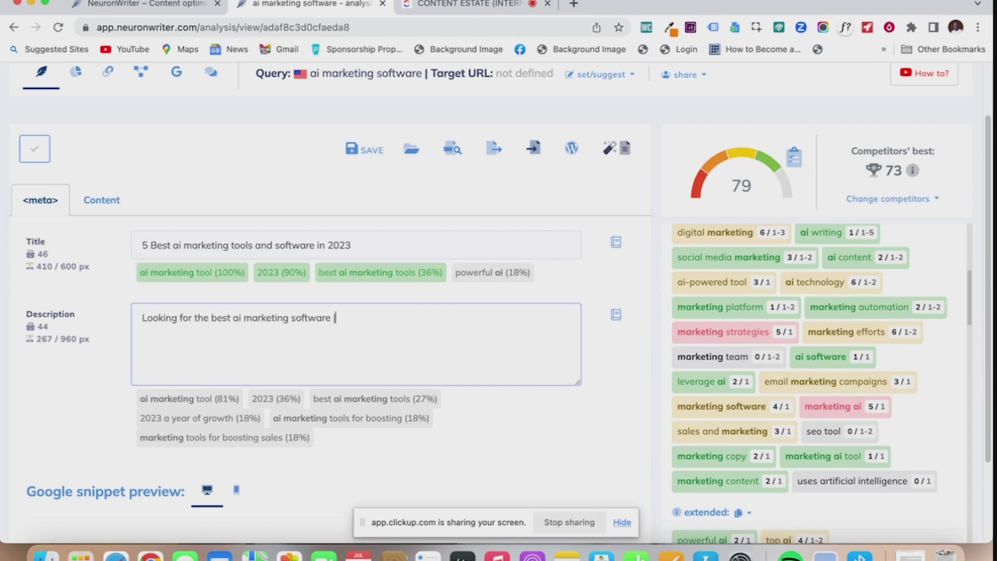
{"action": "key", "text": "BackSpace"}
{"action": "key", "text": "BackSpace"}
{"action": "key", "text": "BackSpace"}
{"action": "key", "text": "BackSpace"}
{"action": "key", "text": "BackSpace"}
{"action": "key", "text": "BackSpace"}
{"action": "key", "text": "BackSpace"}
{"action": "type", "text": "tools and softwa"}
{"action": "key", "text": "BackSpace"}
{"action": "type", "text": "ware in"}
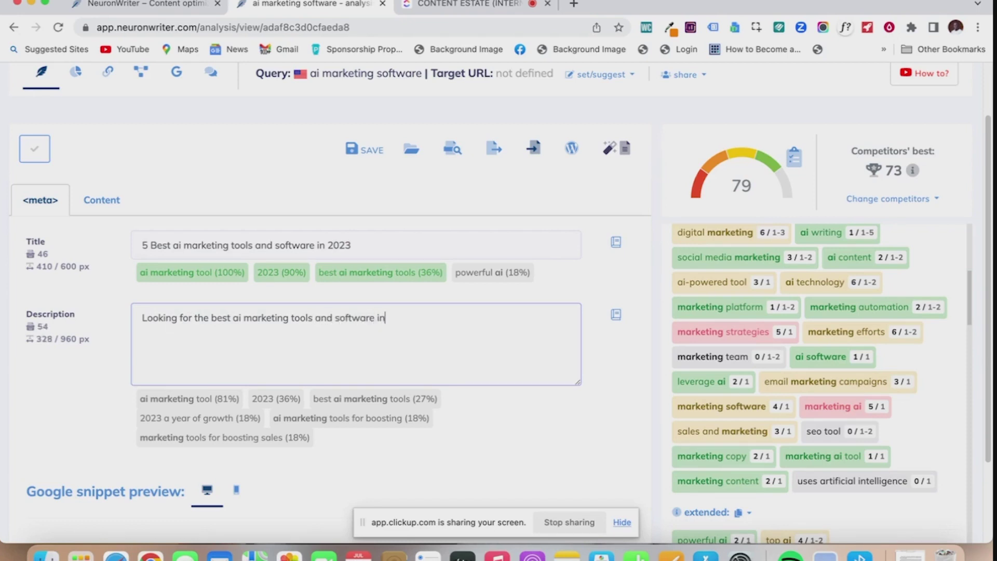
{"action": "type", "text": " 2023?"}
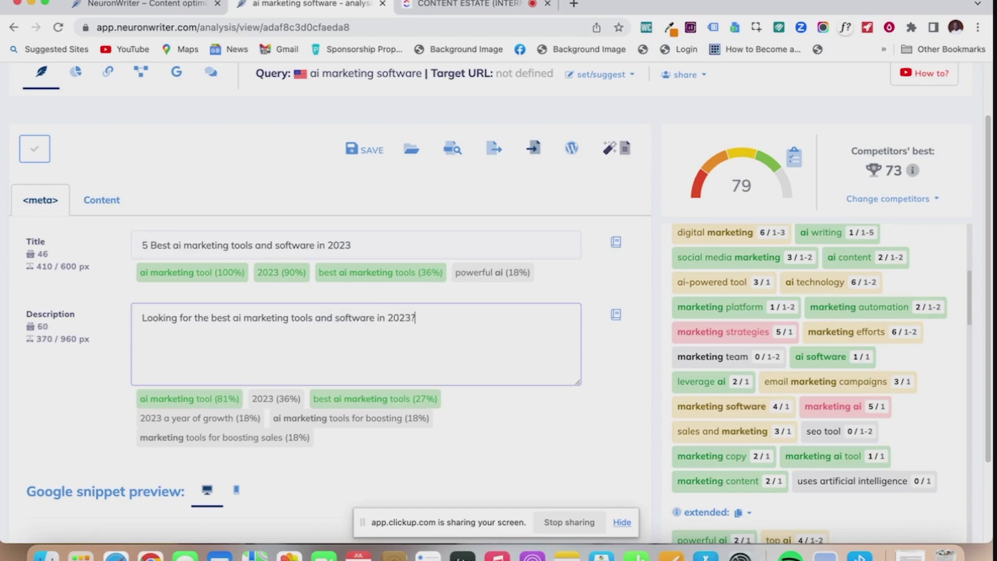
{"action": "type", "text": " Check out our "}
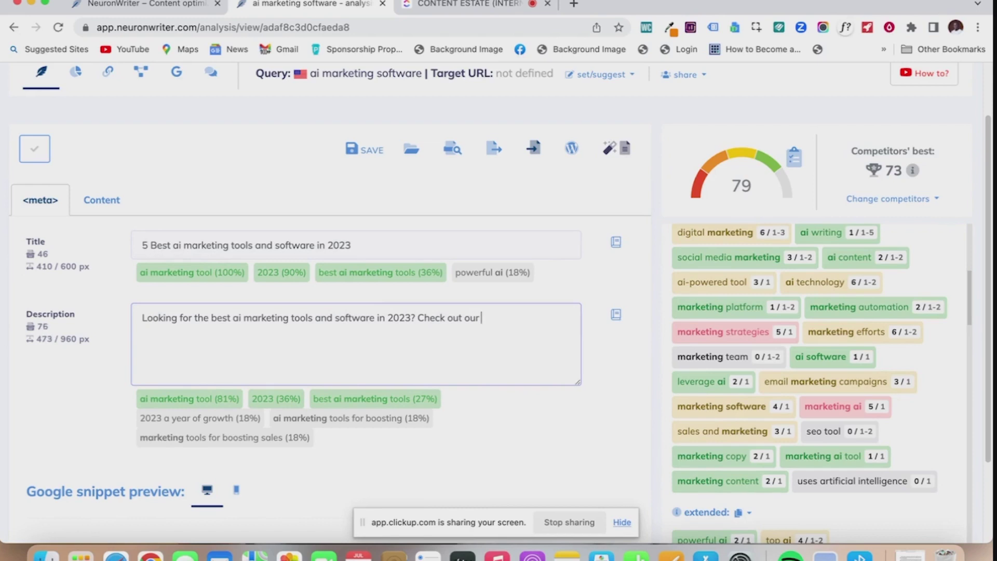
{"action": "type", "text": "post."}
Leave the One-click Long-form article template and open the standard AI-writing template for generating a meta description
{"action": "scroll", "coordinate": [470, 343], "scroll_direction": "up", "scroll_amount": 3}
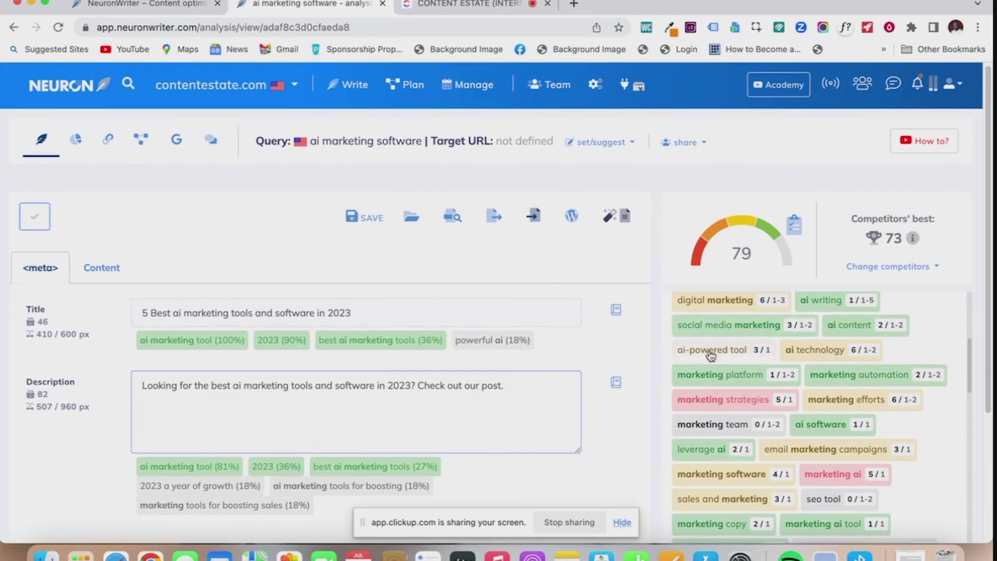
{"action": "scroll", "coordinate": [708, 350], "scroll_direction": "up", "scroll_amount": 5}
{"action": "scroll", "coordinate": [710, 350], "scroll_direction": "down", "scroll_amount": 1}
{"action": "scroll", "coordinate": [709, 350], "scroll_direction": "up", "scroll_amount": 1}
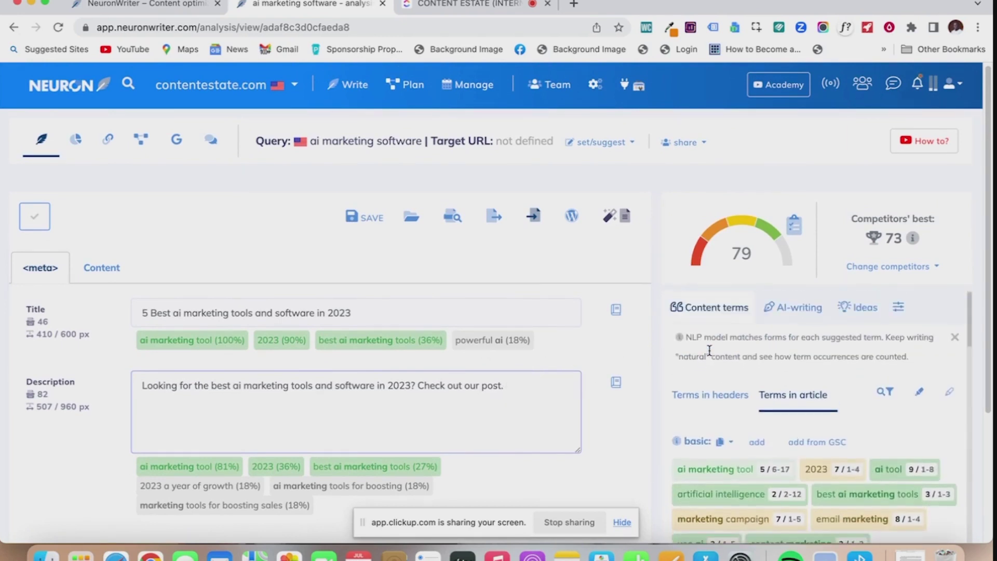
{"action": "left_click", "coordinate": [778, 314]}
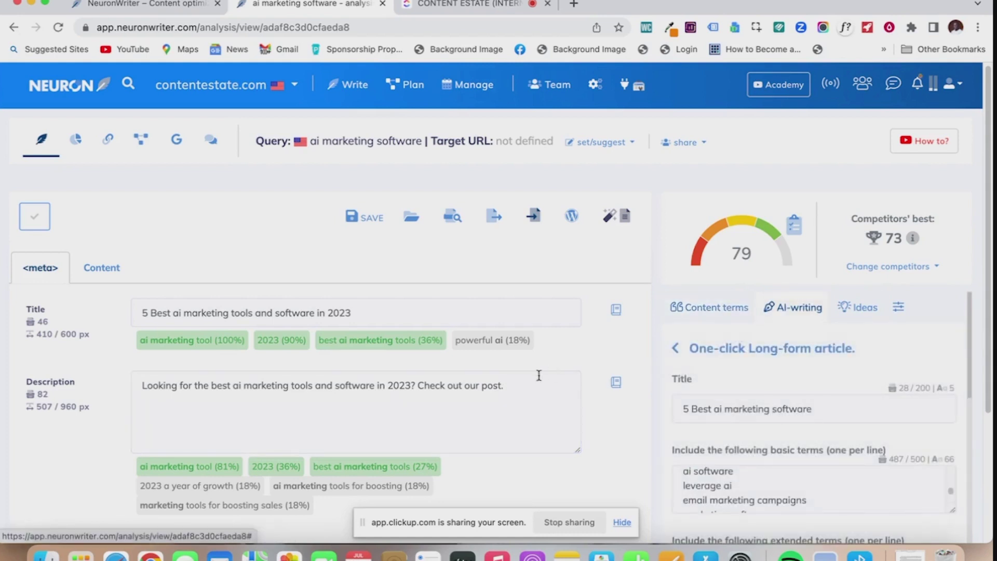
{"action": "left_click", "coordinate": [515, 384]}
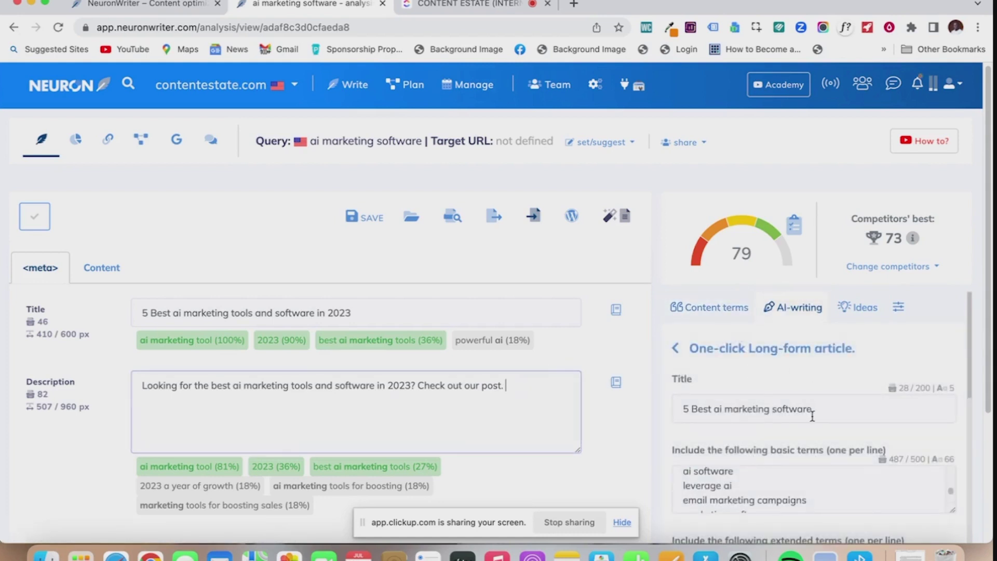
{"action": "scroll", "coordinate": [805, 442], "scroll_direction": "down", "scroll_amount": 1}
{"action": "scroll", "coordinate": [806, 454], "scroll_direction": "up", "scroll_amount": 2}
{"action": "left_click", "coordinate": [676, 331]}
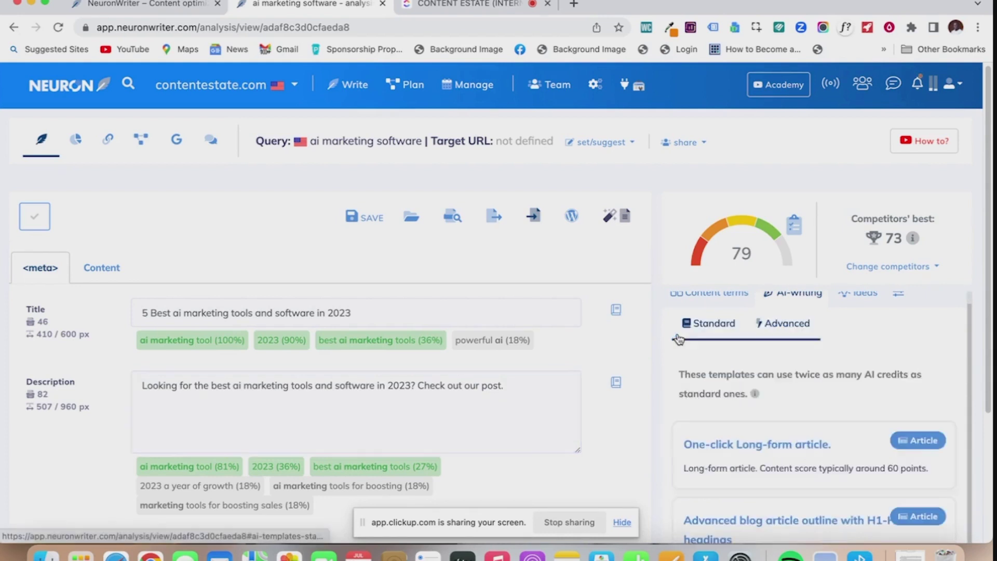
{"action": "scroll", "coordinate": [788, 332], "scroll_direction": "up", "scroll_amount": 1}
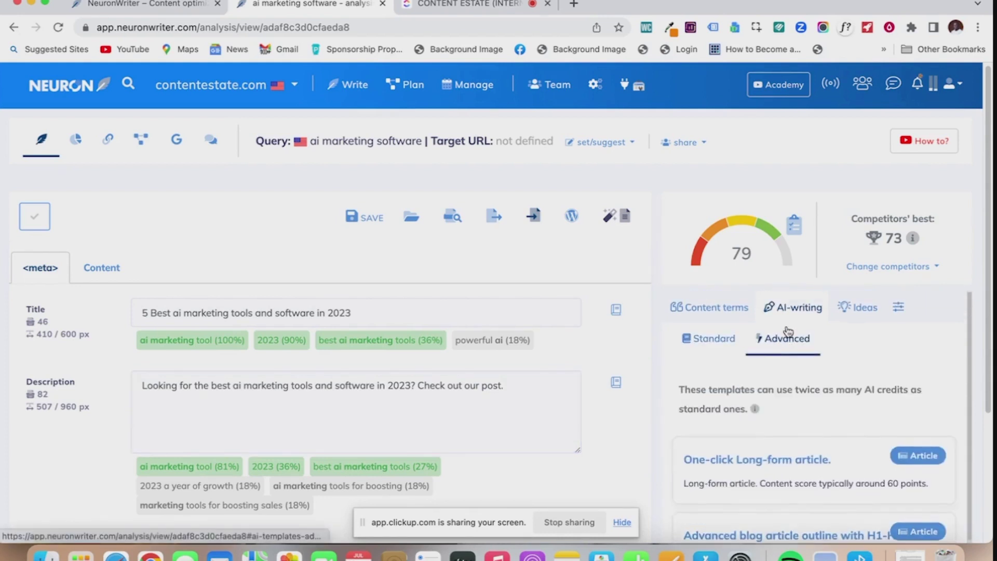
{"action": "left_click", "coordinate": [735, 341]}
{"action": "scroll", "coordinate": [783, 395], "scroll_direction": "down", "scroll_amount": 10}
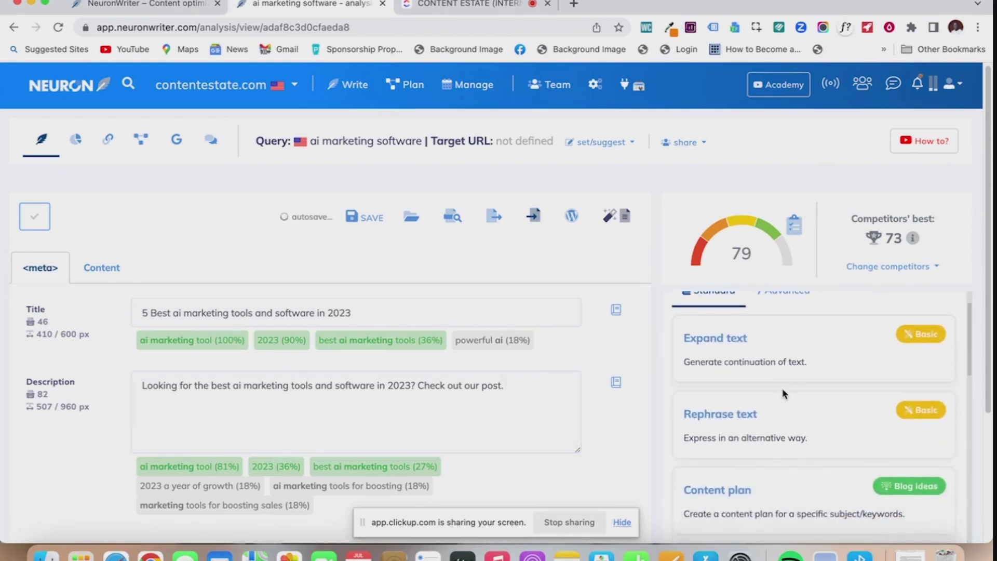
{"action": "scroll", "coordinate": [783, 394], "scroll_direction": "down", "scroll_amount": 5}
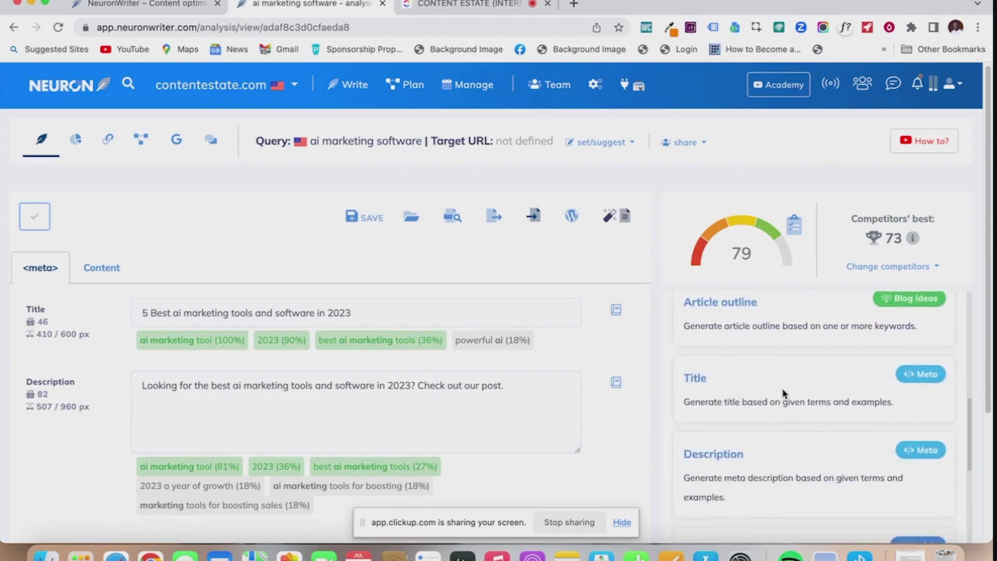
{"action": "left_click", "coordinate": [769, 442]}
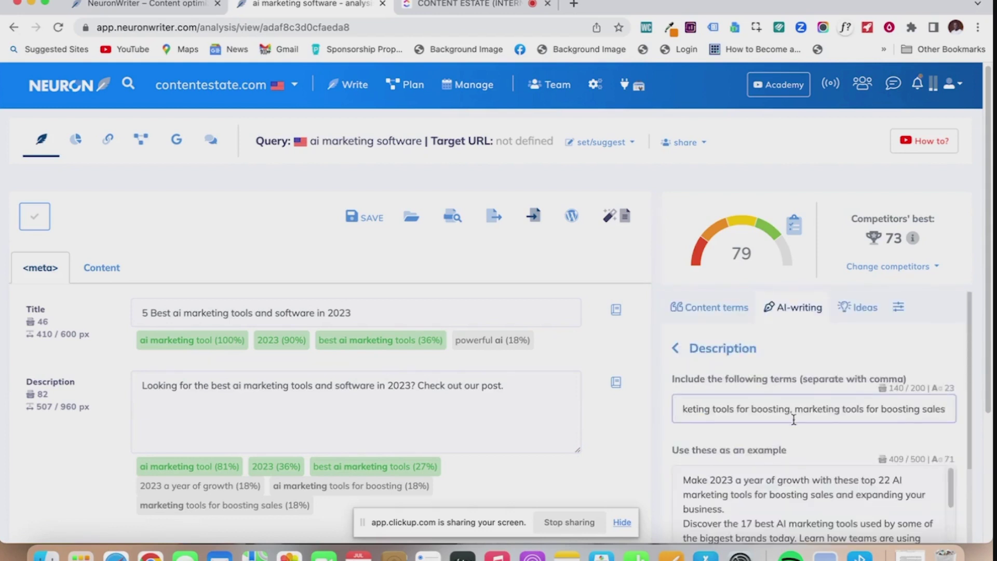
Examine the included terms, example descriptions and generation settings in the meta description template
{"action": "scroll", "coordinate": [794, 442], "scroll_direction": "down", "scroll_amount": 1}
{"action": "scroll", "coordinate": [794, 441], "scroll_direction": "down", "scroll_amount": 1}
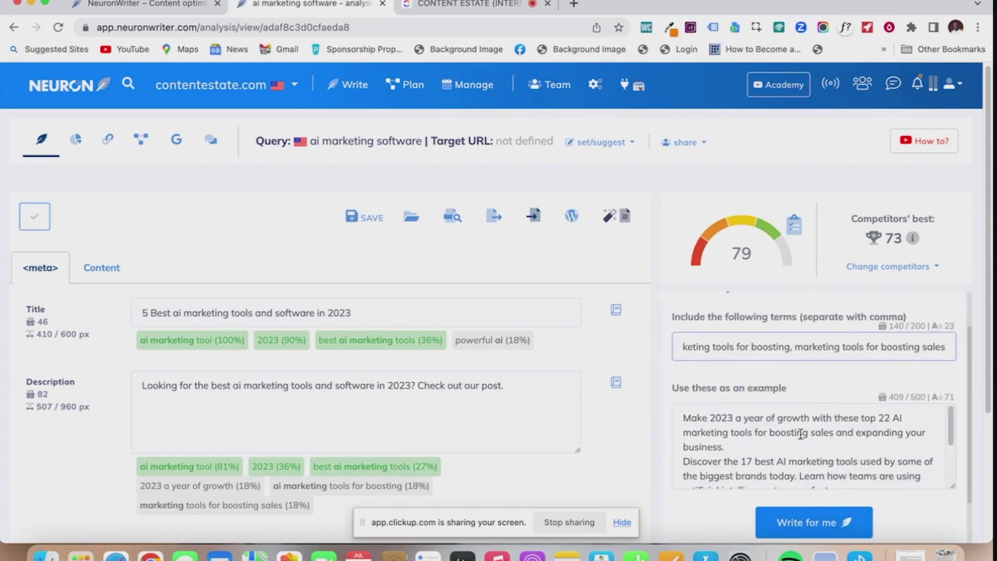
{"action": "scroll", "coordinate": [800, 433], "scroll_direction": "down", "scroll_amount": 3}
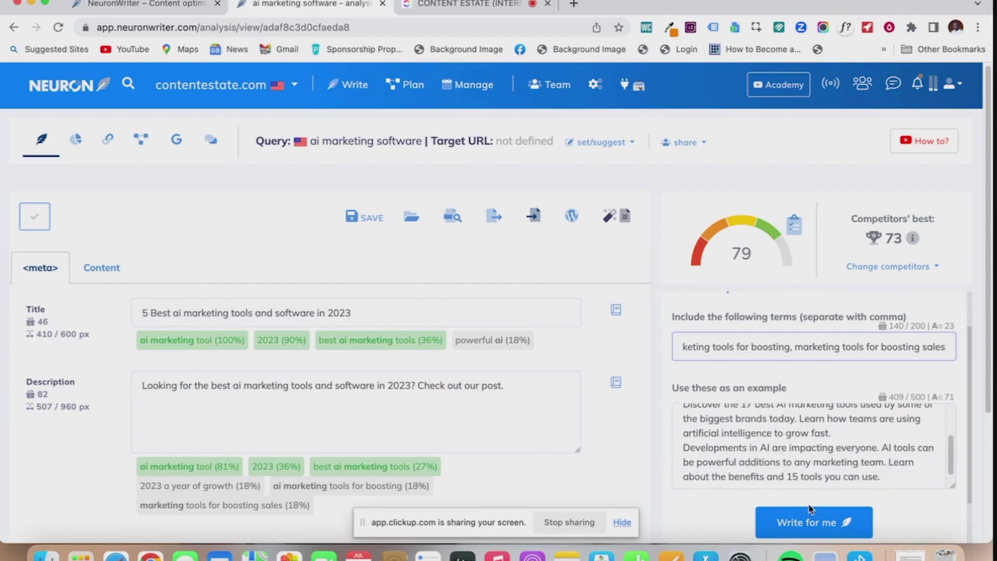
{"action": "scroll", "coordinate": [810, 509], "scroll_direction": "down", "scroll_amount": 2}
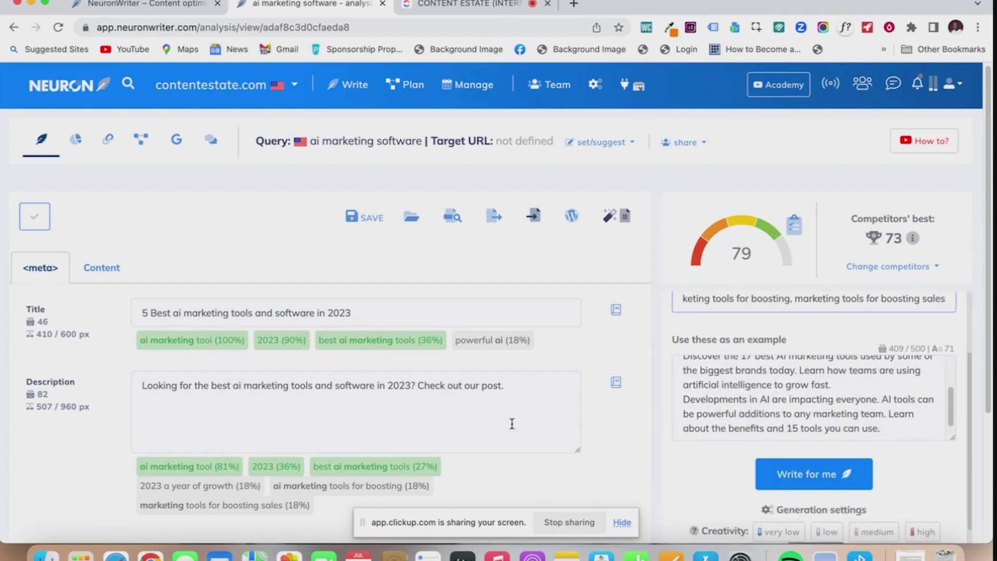
Return to the article's content and examine its text alongside the suggested basic content terms
{"action": "left_click", "coordinate": [102, 267]}
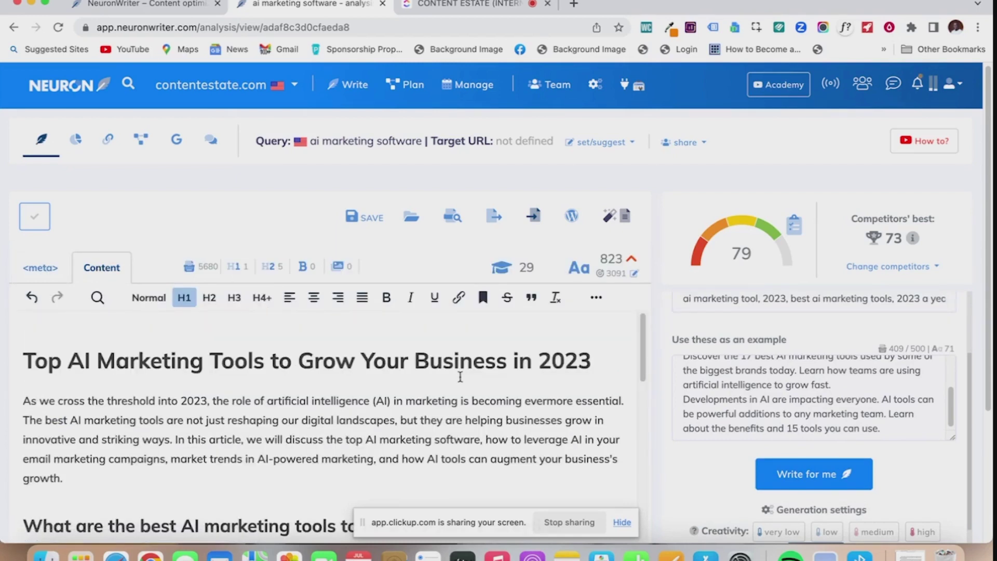
{"action": "key", "text": "Down"}
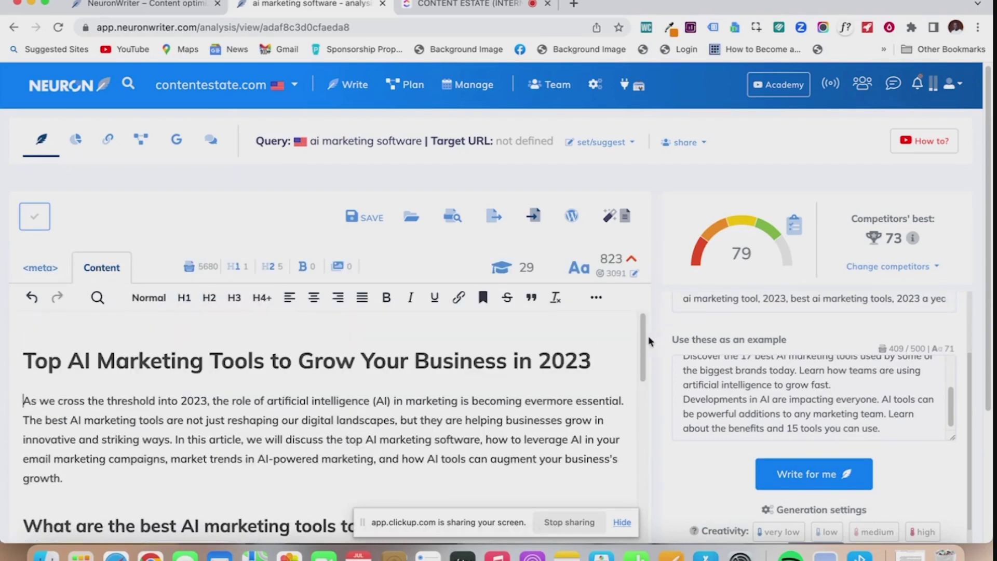
{"action": "scroll", "coordinate": [647, 330], "scroll_direction": "down", "scroll_amount": 3}
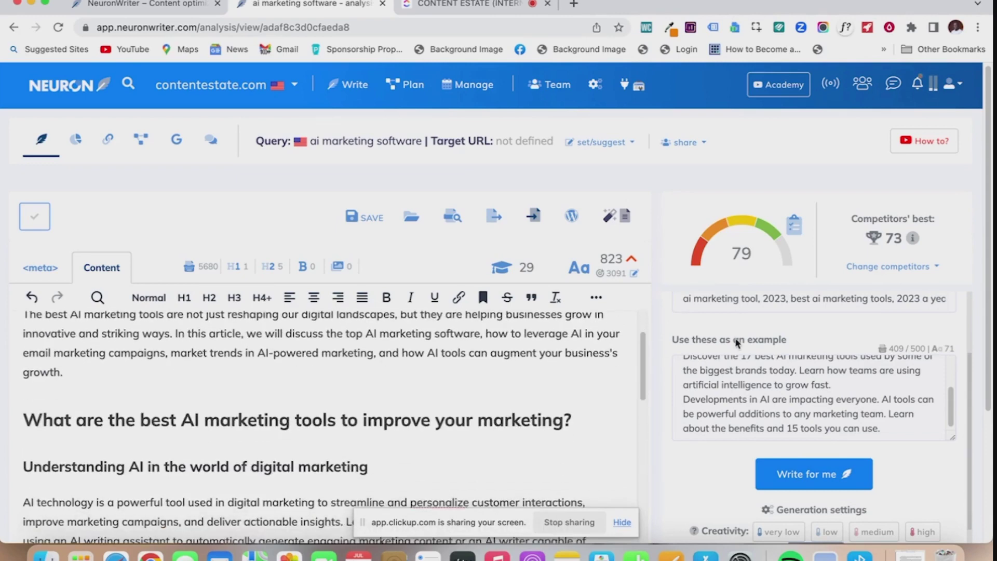
{"action": "scroll", "coordinate": [737, 343], "scroll_direction": "up", "scroll_amount": 1}
{"action": "scroll", "coordinate": [737, 343], "scroll_direction": "up", "scroll_amount": 2}
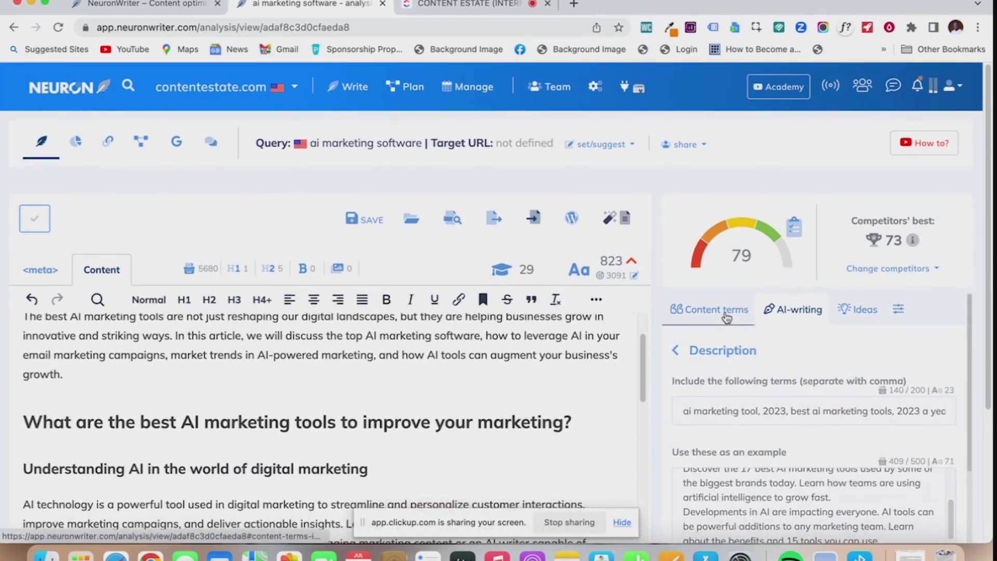
{"action": "left_click", "coordinate": [720, 309]}
{"action": "scroll", "coordinate": [743, 359], "scroll_direction": "down", "scroll_amount": 2}
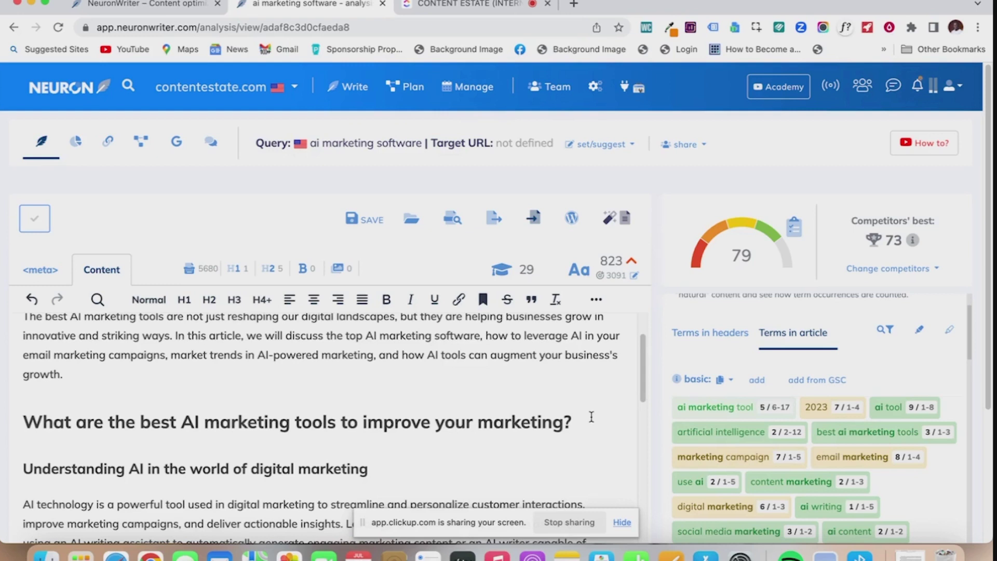
{"action": "scroll", "coordinate": [591, 417], "scroll_direction": "down", "scroll_amount": 1}
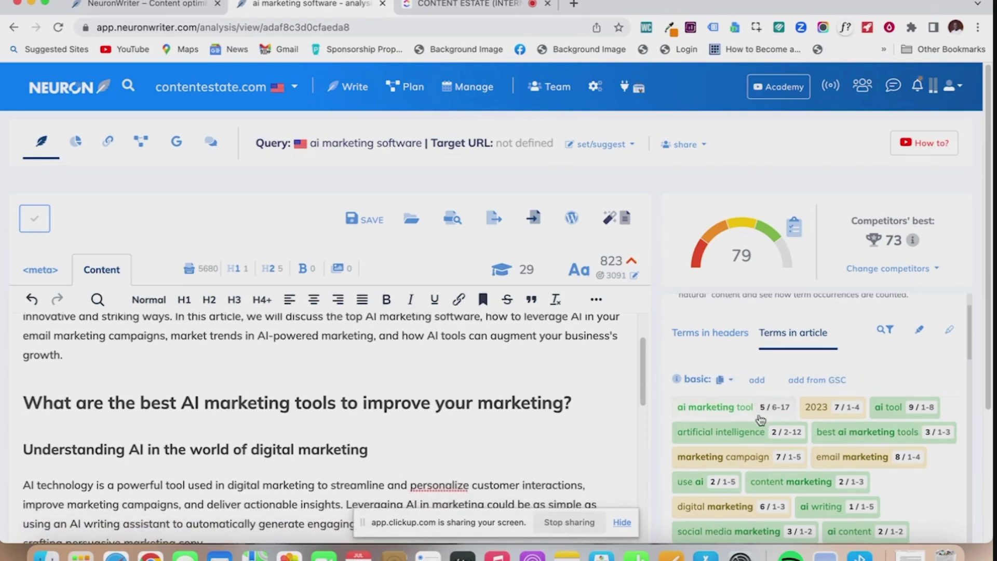
{"action": "scroll", "coordinate": [435, 410], "scroll_direction": "up", "scroll_amount": 6}
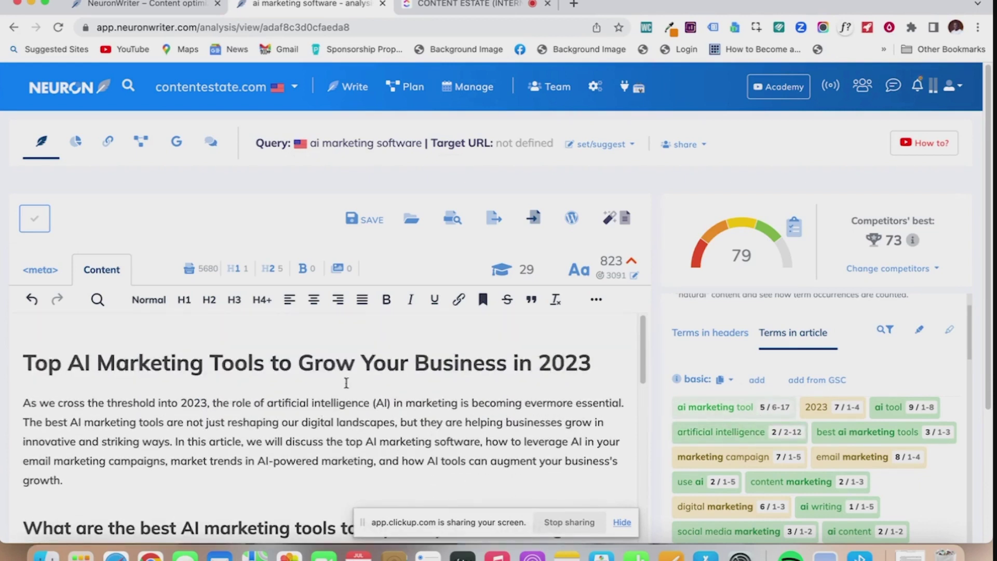
Generate internal links ideas for the article and review the suggested anchors and pages to link to
{"action": "left_click", "coordinate": [109, 148]}
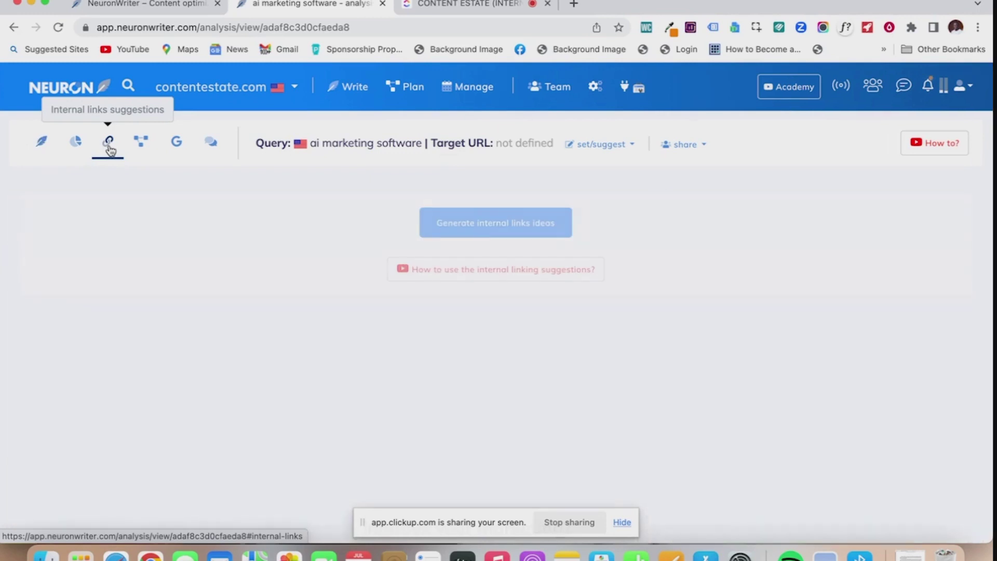
{"action": "left_click", "coordinate": [460, 218]}
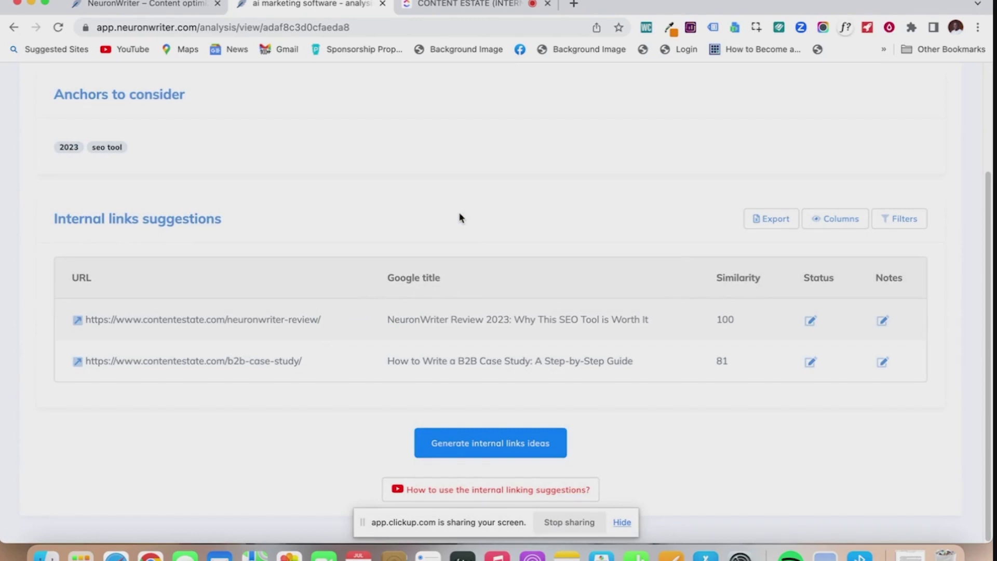
{"action": "scroll", "coordinate": [460, 217], "scroll_direction": "up", "scroll_amount": 2}
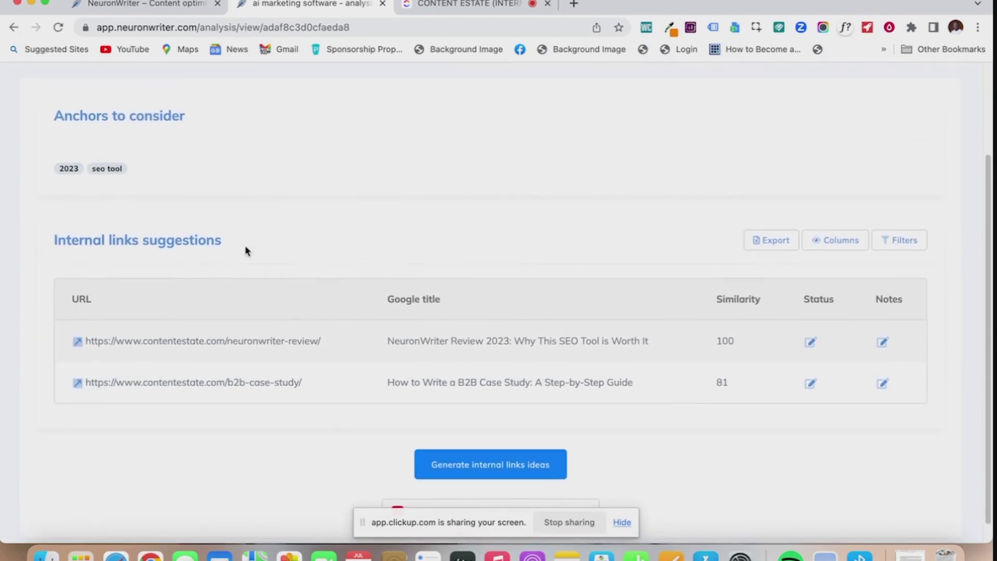
{"action": "scroll", "coordinate": [235, 249], "scroll_direction": "up", "scroll_amount": 2}
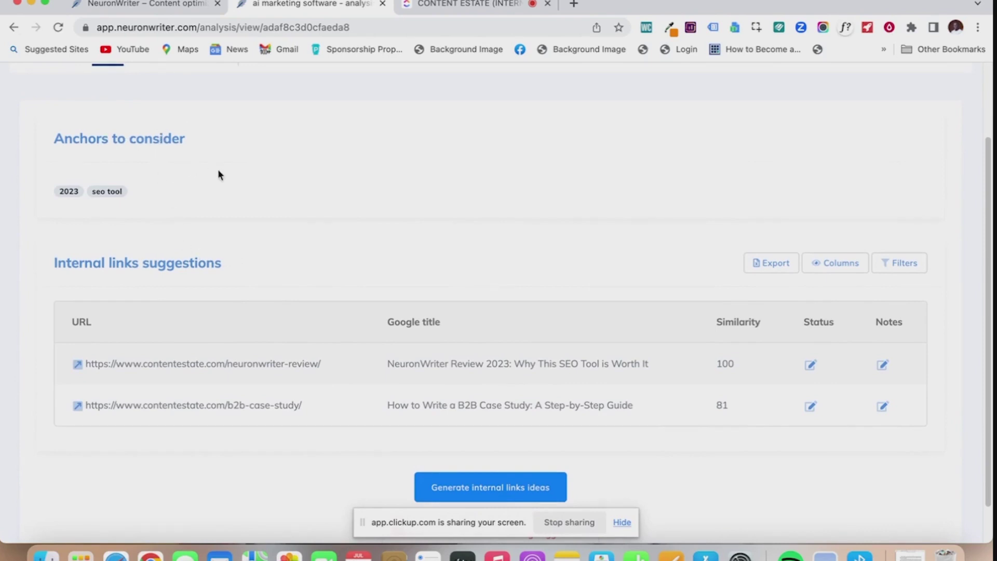
{"action": "scroll", "coordinate": [160, 138], "scroll_direction": "up", "scroll_amount": 2}
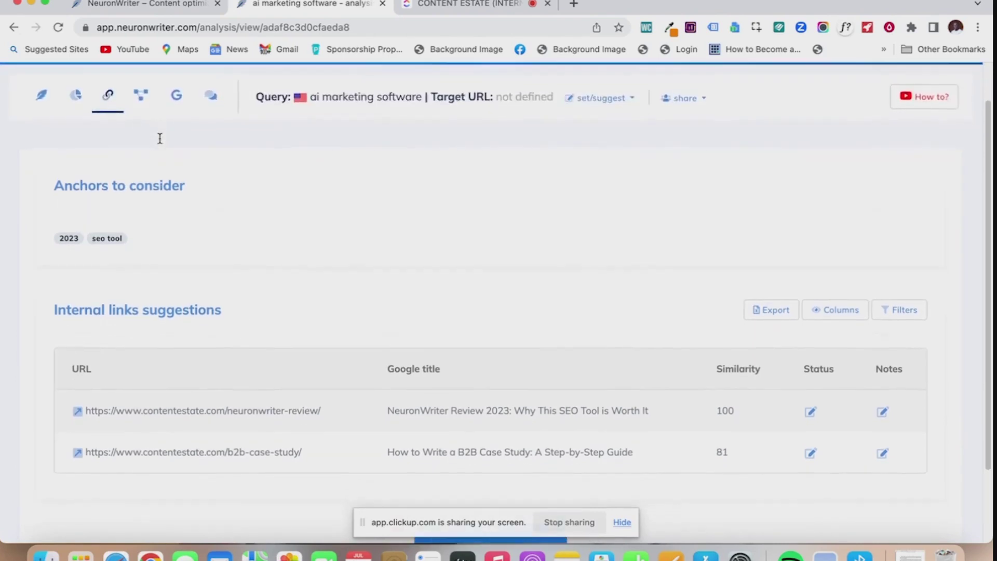
{"action": "scroll", "coordinate": [161, 143], "scroll_direction": "down", "scroll_amount": 3}
{"action": "scroll", "coordinate": [405, 265], "scroll_direction": "down", "scroll_amount": 1}
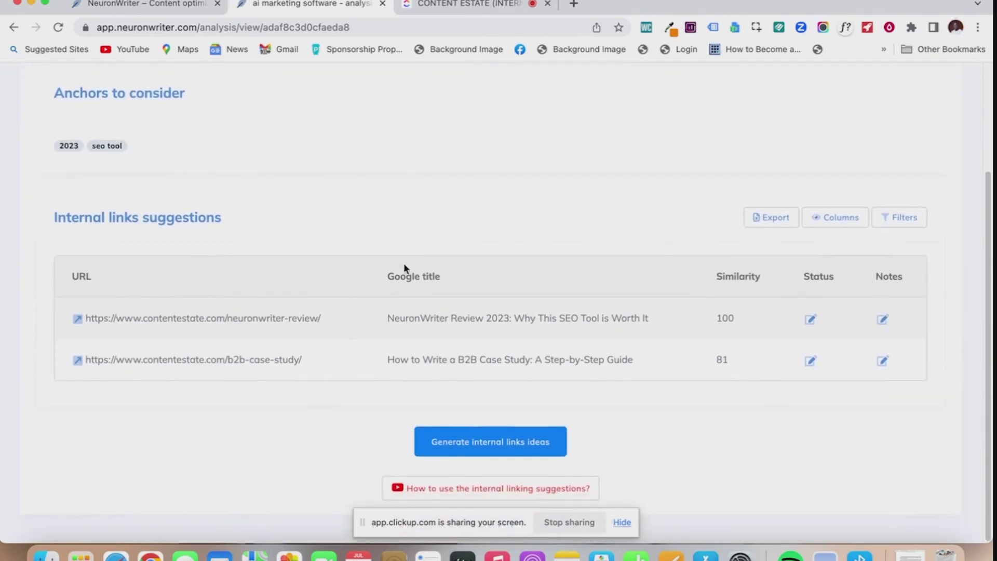
{"action": "scroll", "coordinate": [404, 267], "scroll_direction": "up", "scroll_amount": 2}
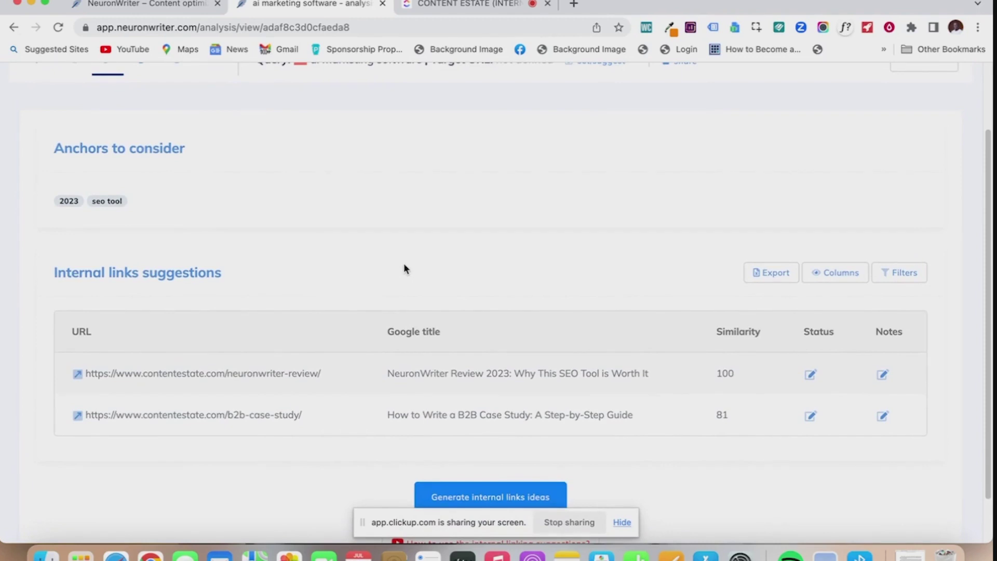
{"action": "scroll", "coordinate": [345, 276], "scroll_direction": "up", "scroll_amount": 3}
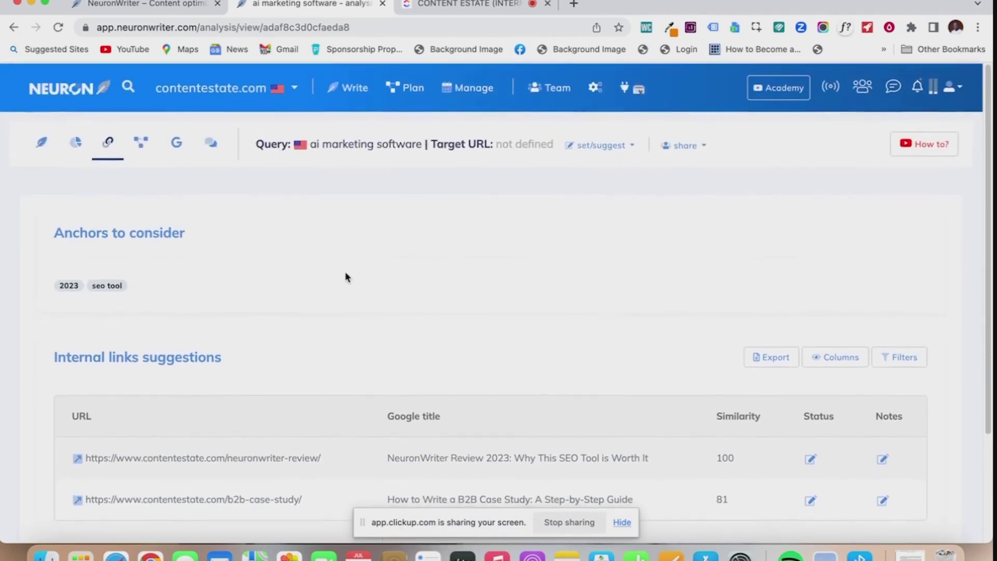
Return from the internal links suggestions to the article editor and its list of content terms
{"action": "left_click", "coordinate": [50, 132]}
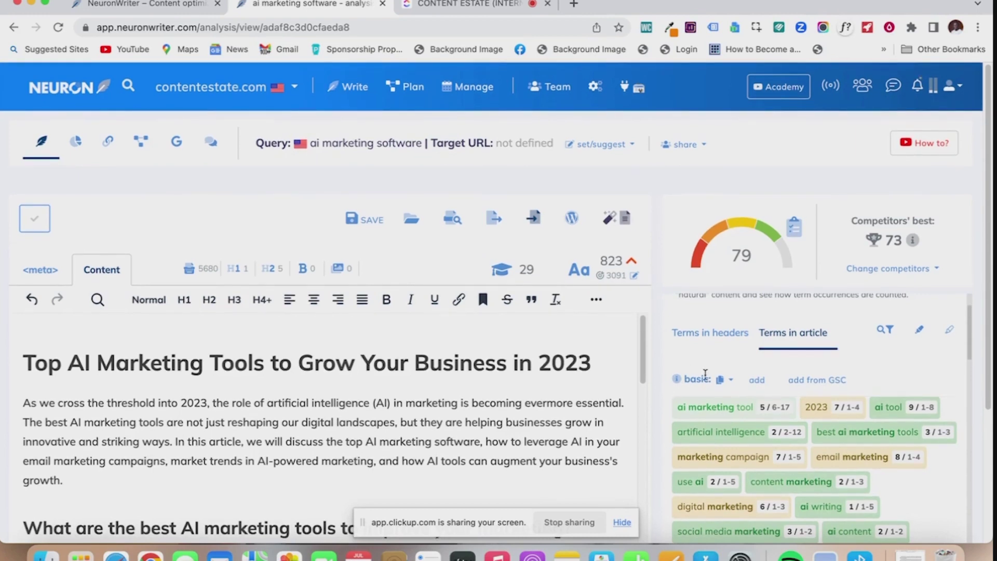
{"action": "scroll", "coordinate": [705, 373], "scroll_direction": "up", "scroll_amount": 3}
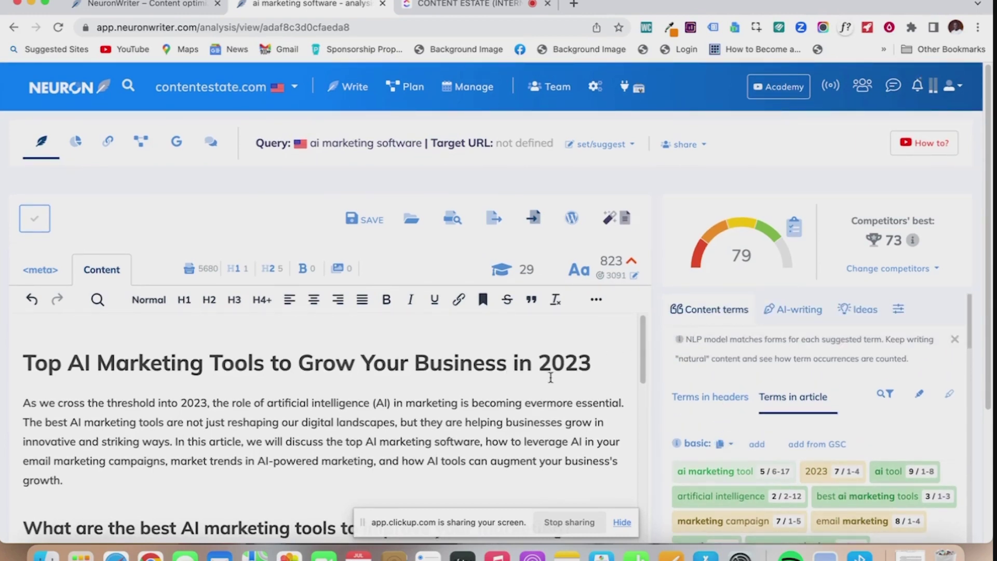
Read through the article from its introduction to the closing section on bridging marketing gaps with AI
{"action": "scroll", "coordinate": [550, 377], "scroll_direction": "down", "scroll_amount": 10}
{"action": "scroll", "coordinate": [644, 407], "scroll_direction": "down", "scroll_amount": 15}
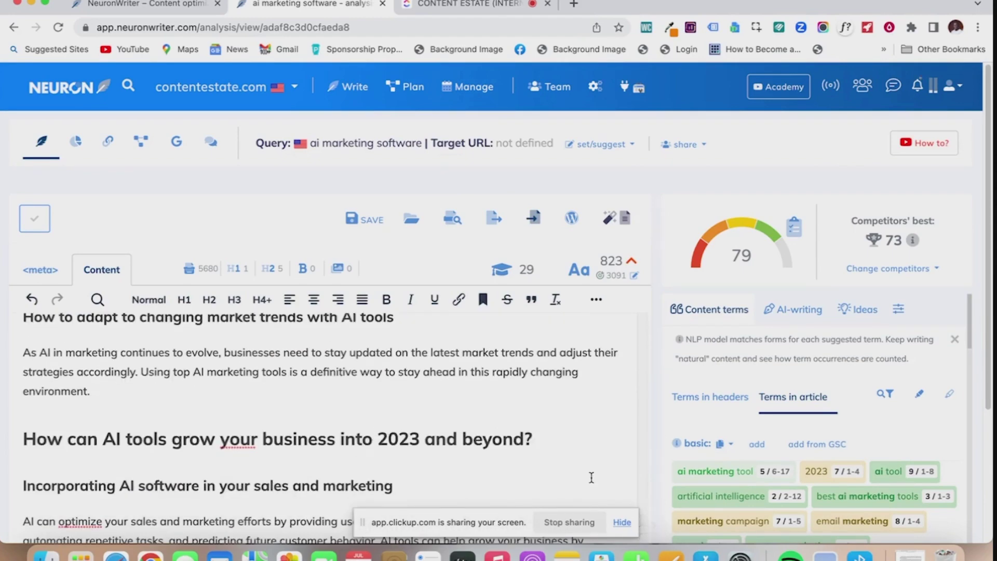
{"action": "scroll", "coordinate": [590, 474], "scroll_direction": "down", "scroll_amount": 15}
{"action": "scroll", "coordinate": [487, 463], "scroll_direction": "up", "scroll_amount": 1}
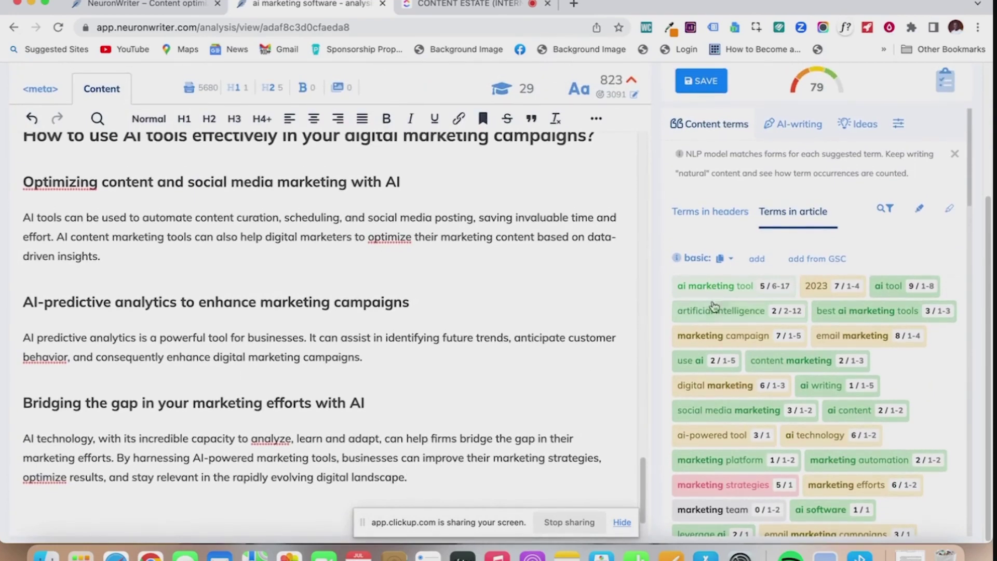
{"action": "scroll", "coordinate": [787, 249], "scroll_direction": "up", "scroll_amount": 2}
{"action": "scroll", "coordinate": [786, 249], "scroll_direction": "up", "scroll_amount": 2}
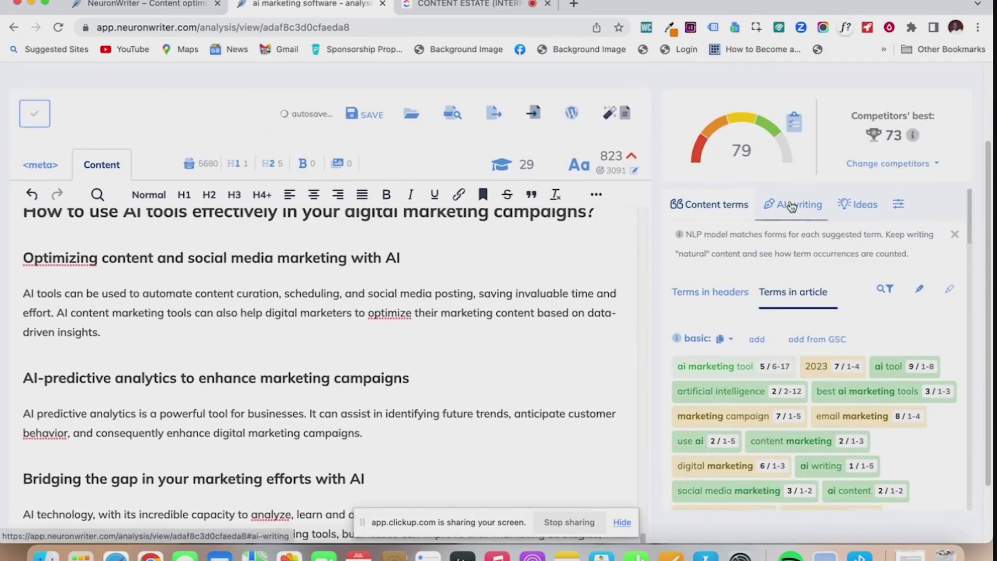
Leave the AI-writing Description template and review the other standard templates, from blog ideas and metadata to article and ecommerce content
{"action": "left_click", "coordinate": [794, 199]}
{"action": "scroll", "coordinate": [790, 333], "scroll_direction": "down", "scroll_amount": 1}
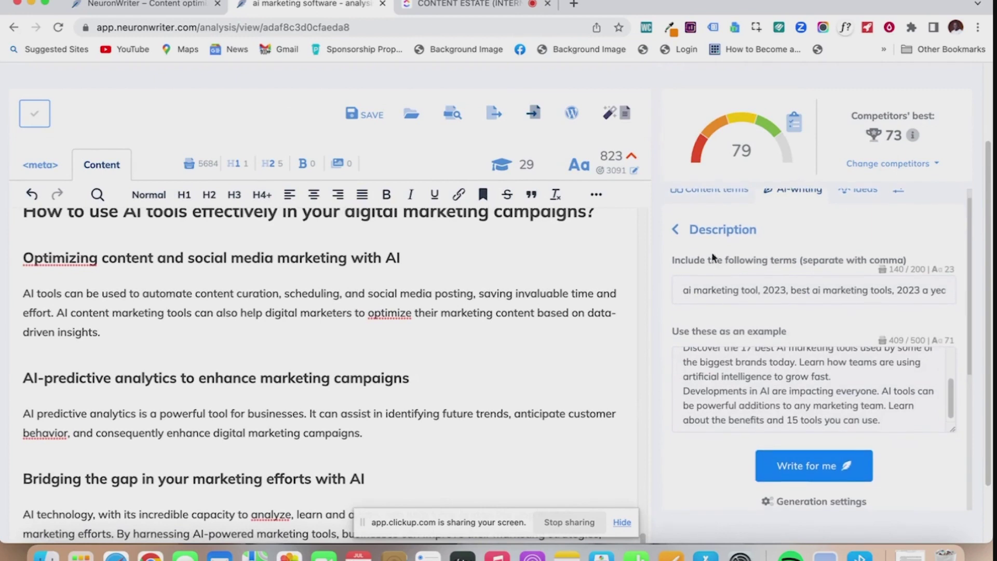
{"action": "left_click", "coordinate": [675, 229]}
{"action": "scroll", "coordinate": [734, 357], "scroll_direction": "down", "scroll_amount": 5}
{"action": "scroll", "coordinate": [734, 356], "scroll_direction": "down", "scroll_amount": 10}
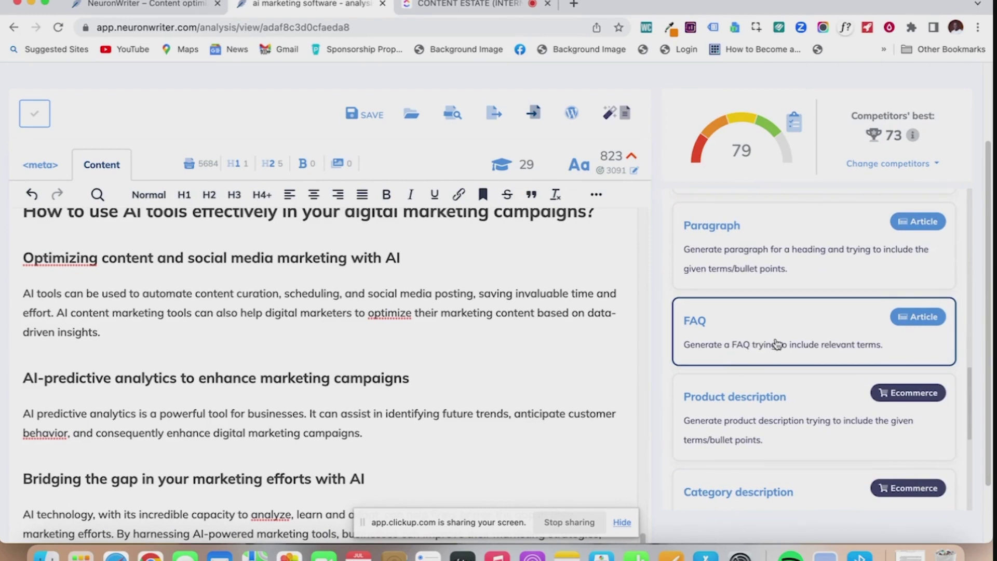
{"action": "scroll", "coordinate": [777, 344], "scroll_direction": "up", "scroll_amount": 4}
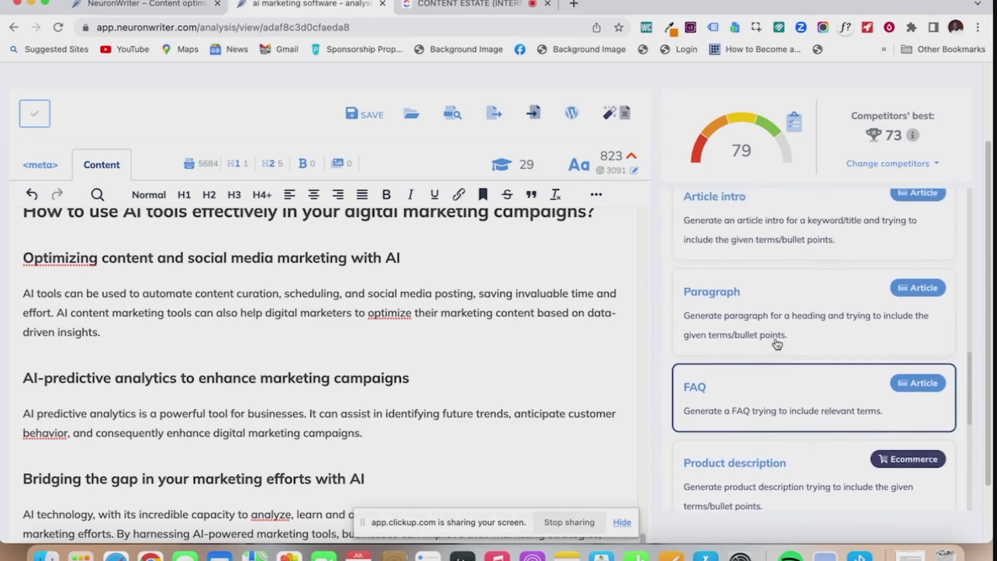
{"action": "scroll", "coordinate": [777, 344], "scroll_direction": "up", "scroll_amount": 8}
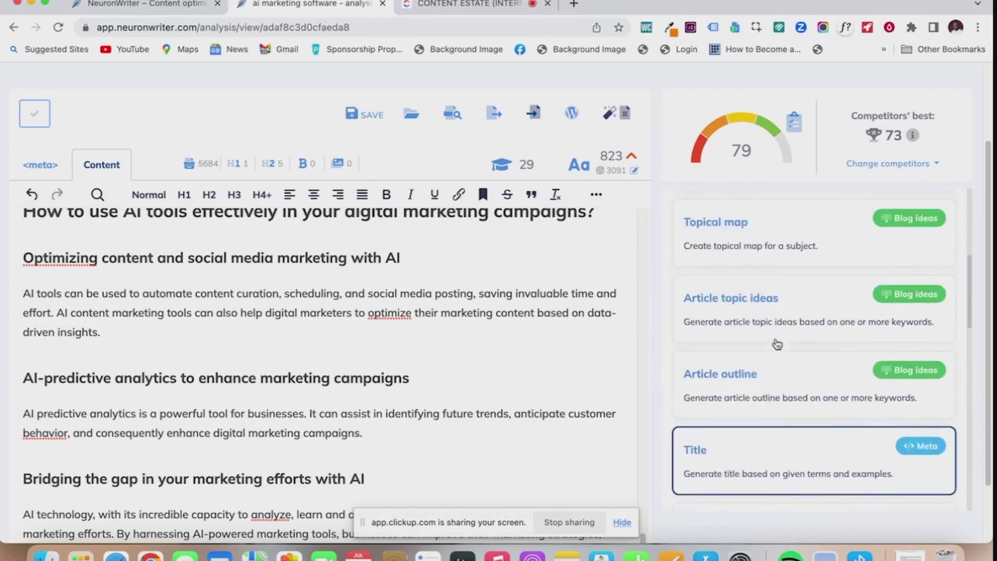
{"action": "scroll", "coordinate": [778, 344], "scroll_direction": "up", "scroll_amount": 6}
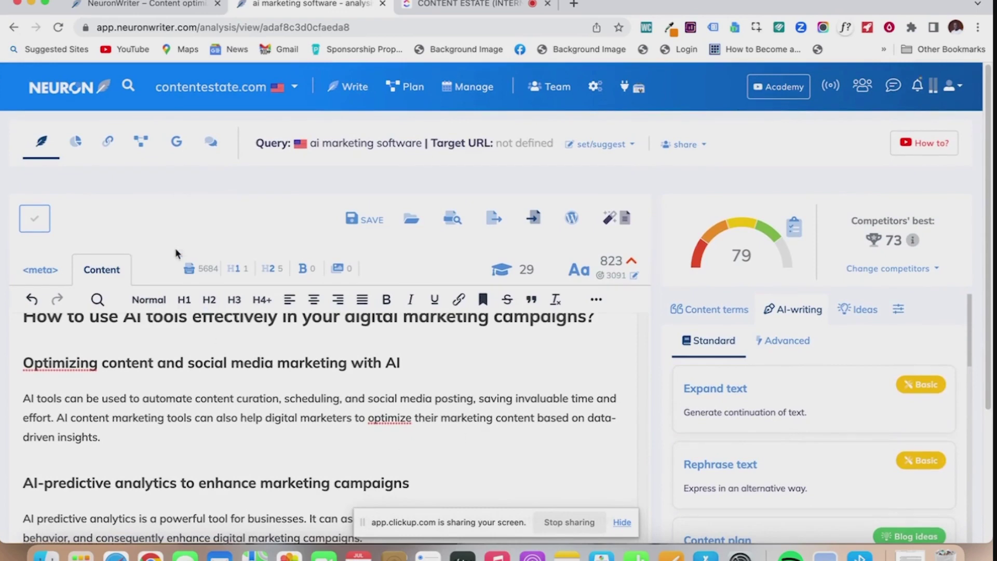
Find new content ideas based on the "ai marketing software" optimization
{"action": "scroll", "coordinate": [171, 372], "scroll_direction": "up", "scroll_amount": 1}
{"action": "scroll", "coordinate": [171, 372], "scroll_direction": "up", "scroll_amount": 10}
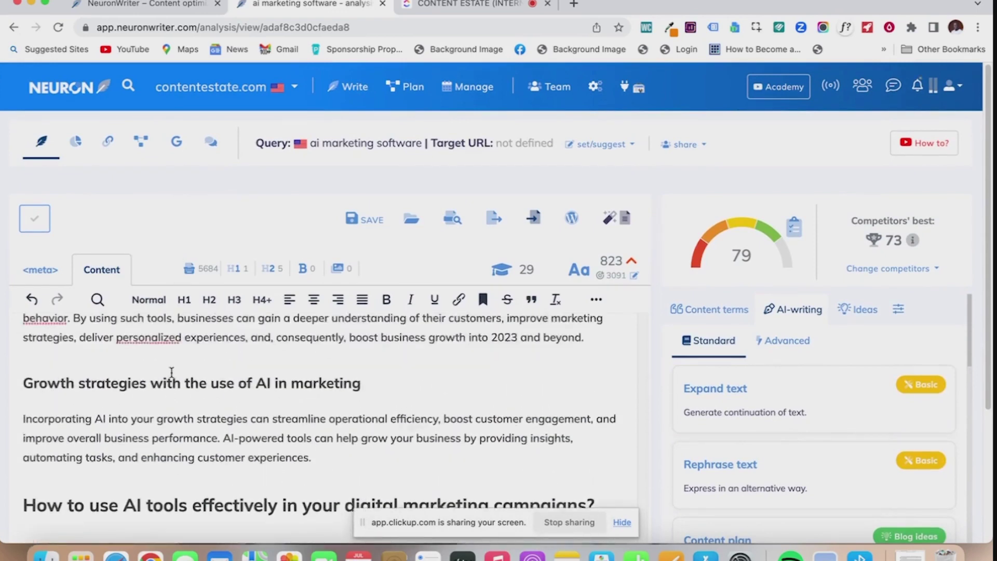
{"action": "scroll", "coordinate": [171, 372], "scroll_direction": "up", "scroll_amount": 5}
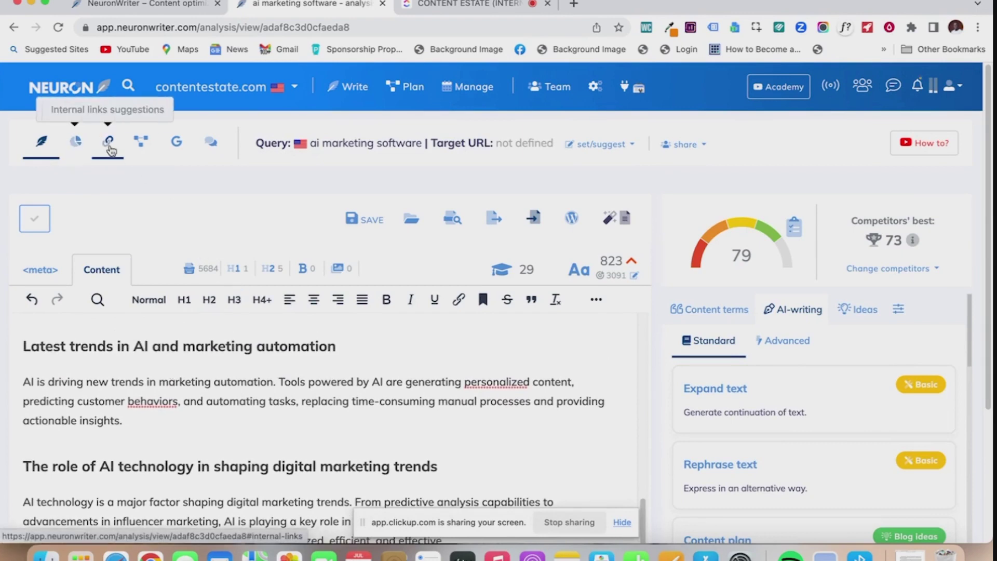
{"action": "left_click", "coordinate": [138, 148]}
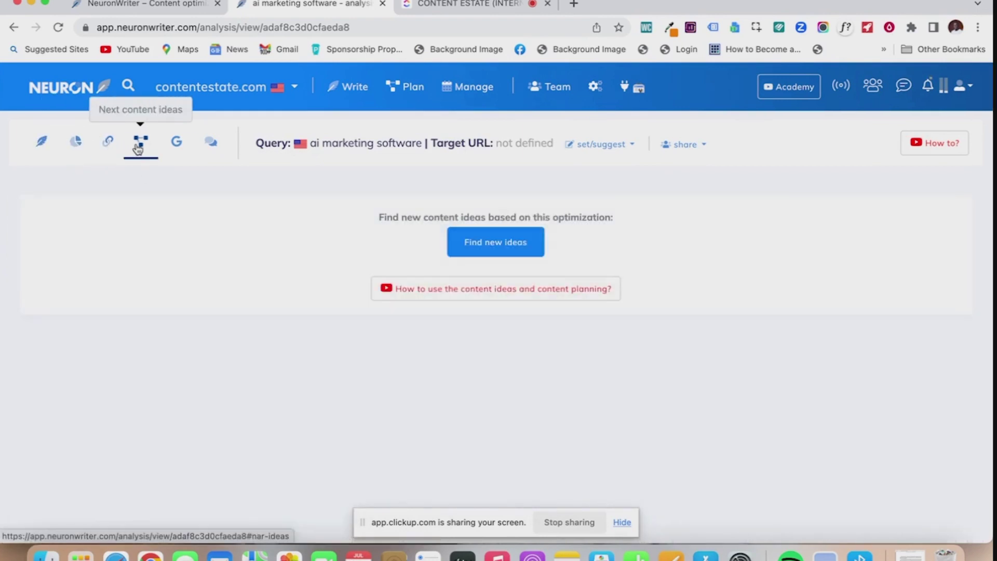
{"action": "left_click", "coordinate": [484, 242]}
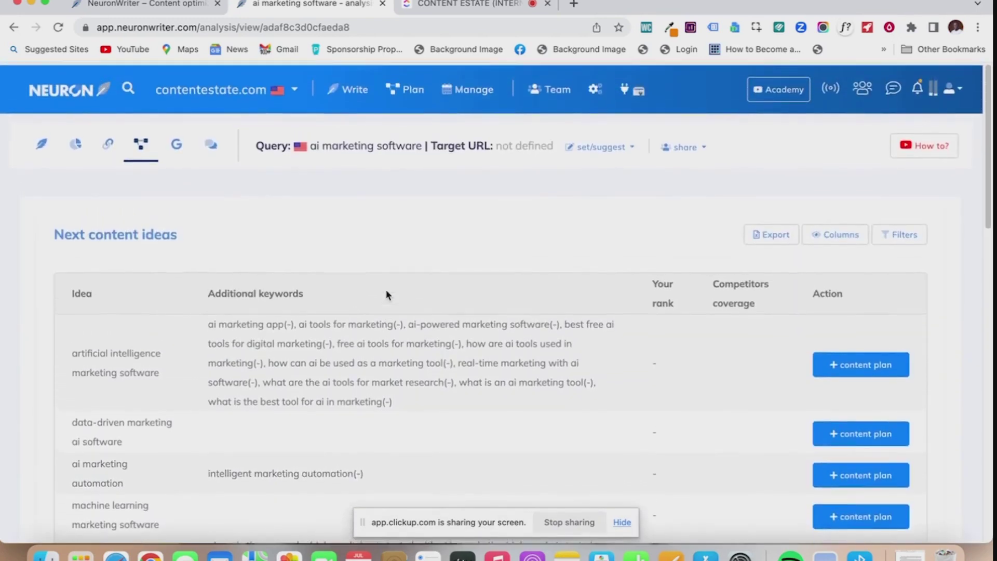
Examine the suggested next content ideas and their additional keywords, starting with "artificial intelligence marketing software"
{"action": "scroll", "coordinate": [386, 295], "scroll_direction": "down", "scroll_amount": 3}
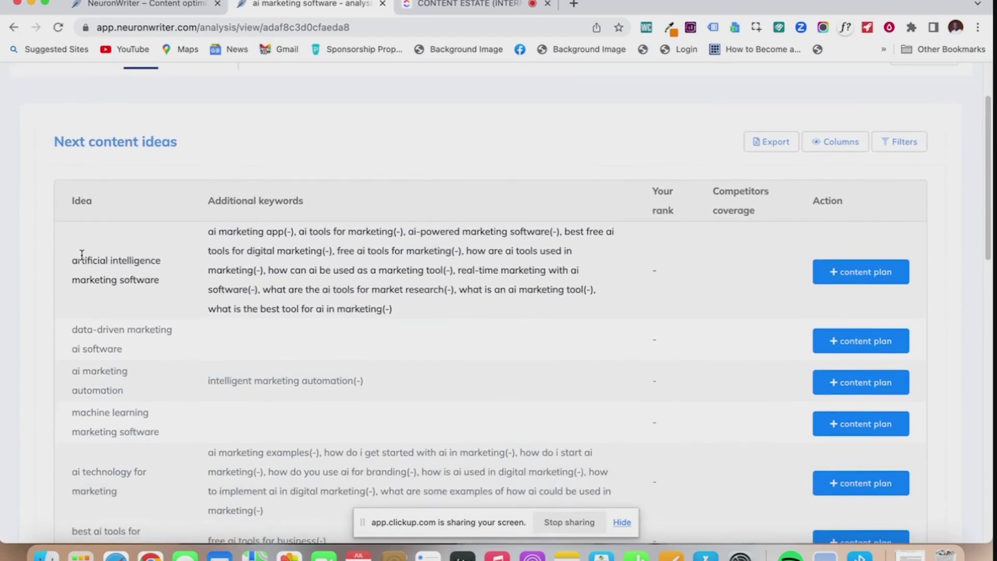
{"action": "left_click_drag", "start_coordinate": [73, 258], "coordinate": [173, 287]}
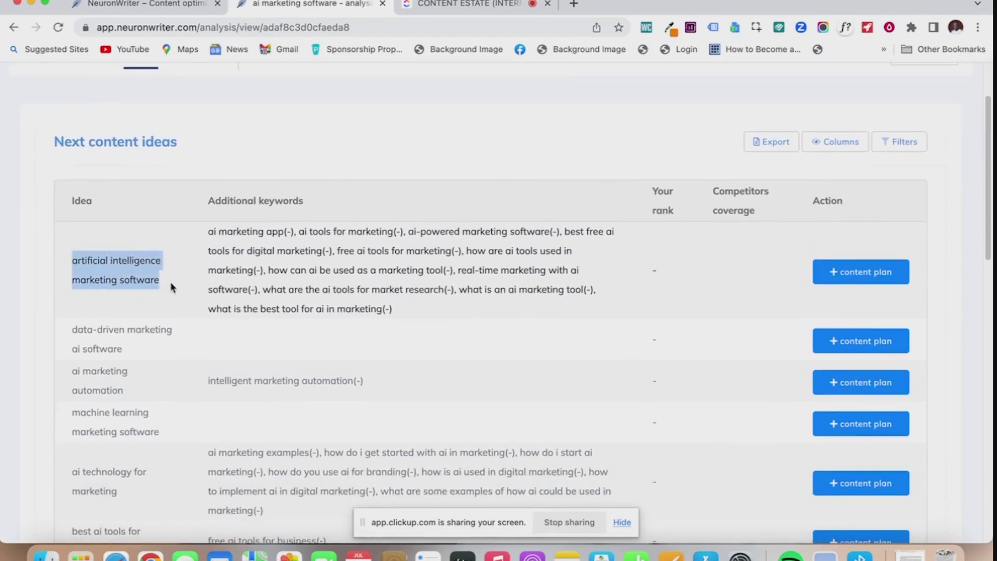
{"action": "left_click", "coordinate": [154, 305]}
{"action": "scroll", "coordinate": [154, 305], "scroll_direction": "down", "scroll_amount": 2}
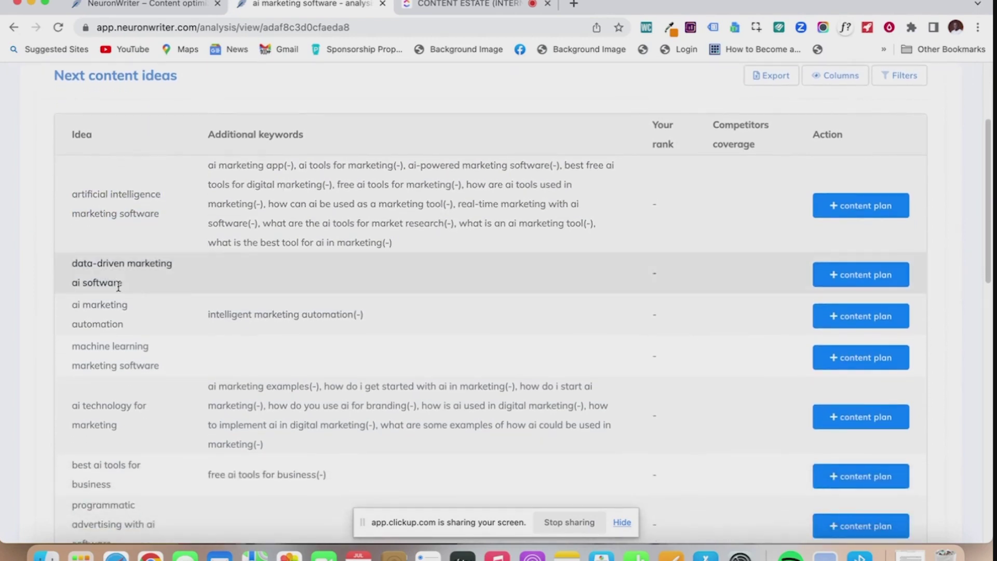
{"action": "scroll", "coordinate": [127, 286], "scroll_direction": "down", "scroll_amount": 2}
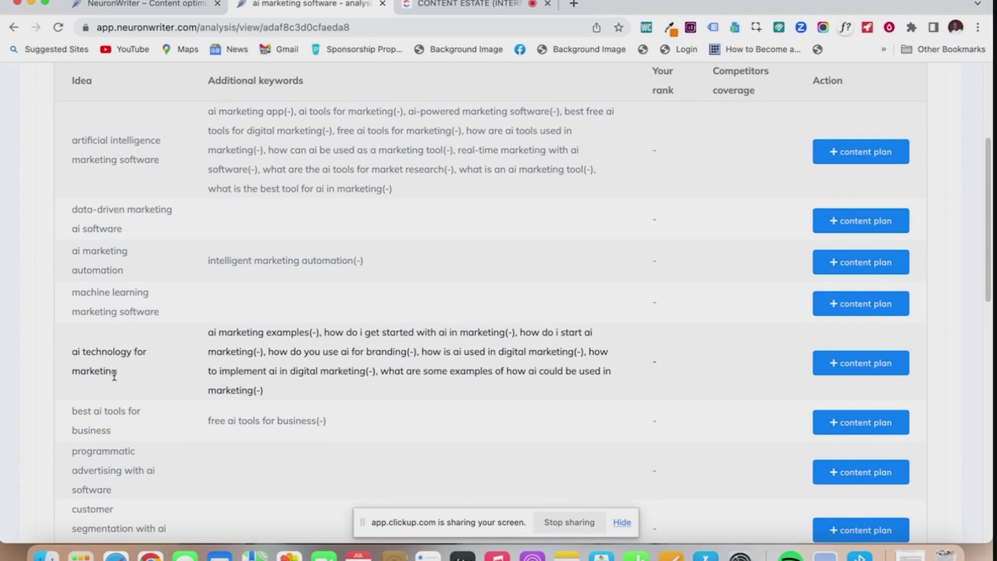
{"action": "scroll", "coordinate": [115, 374], "scroll_direction": "down", "scroll_amount": 2}
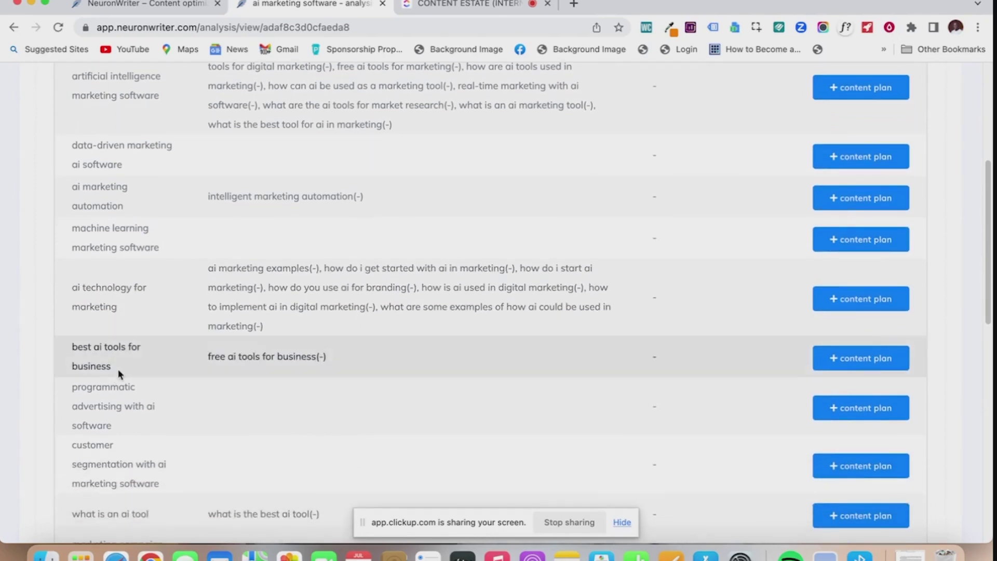
{"action": "scroll", "coordinate": [117, 369], "scroll_direction": "up", "scroll_amount": 10}
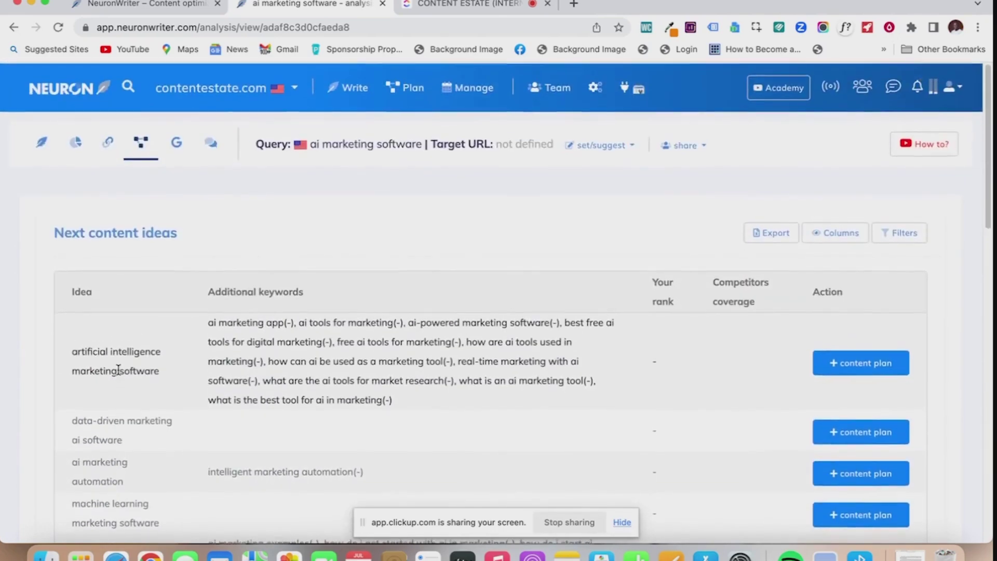